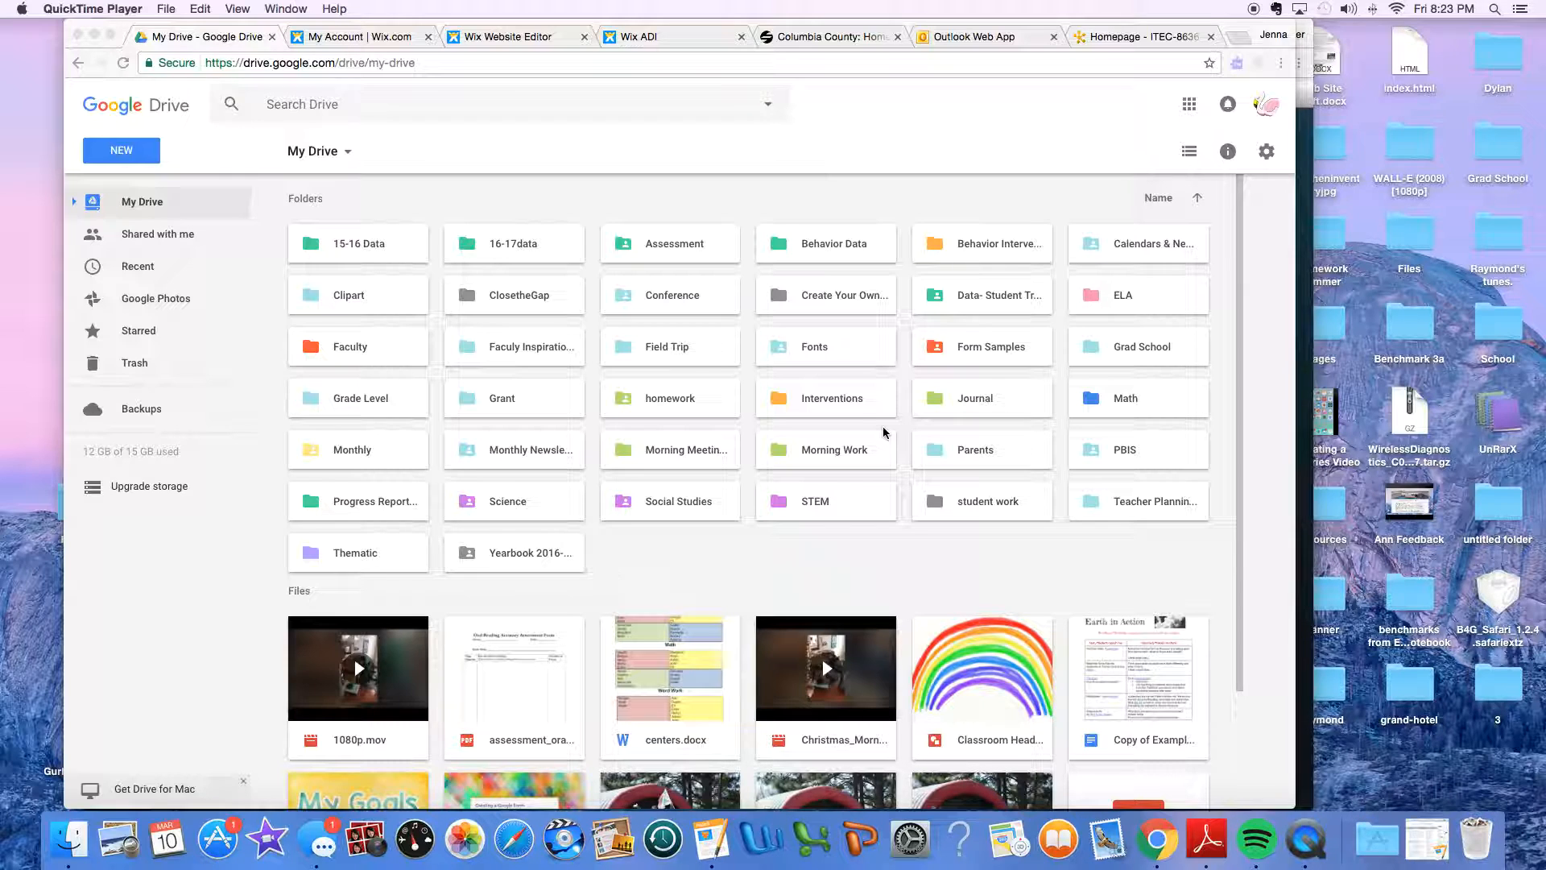
Step: Open Google Calendar from Drive and show the personal and Birthdays calendars in the month view
{"action": "left_click", "coordinate": [1187, 106]}
{"action": "left_click", "coordinate": [1190, 110]}
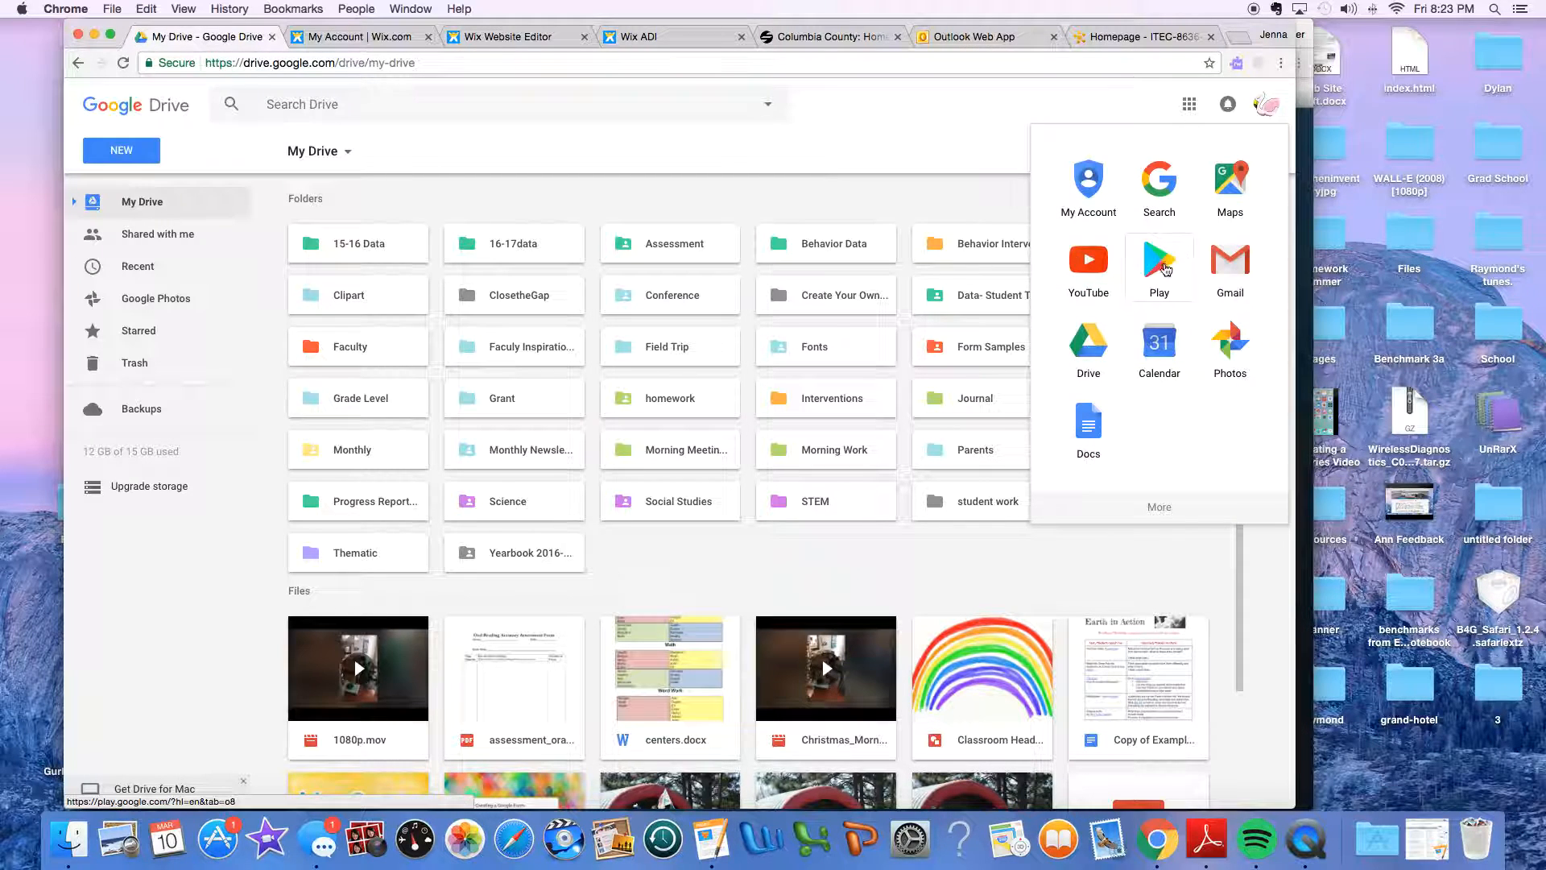
{"action": "left_click", "coordinate": [1160, 345]}
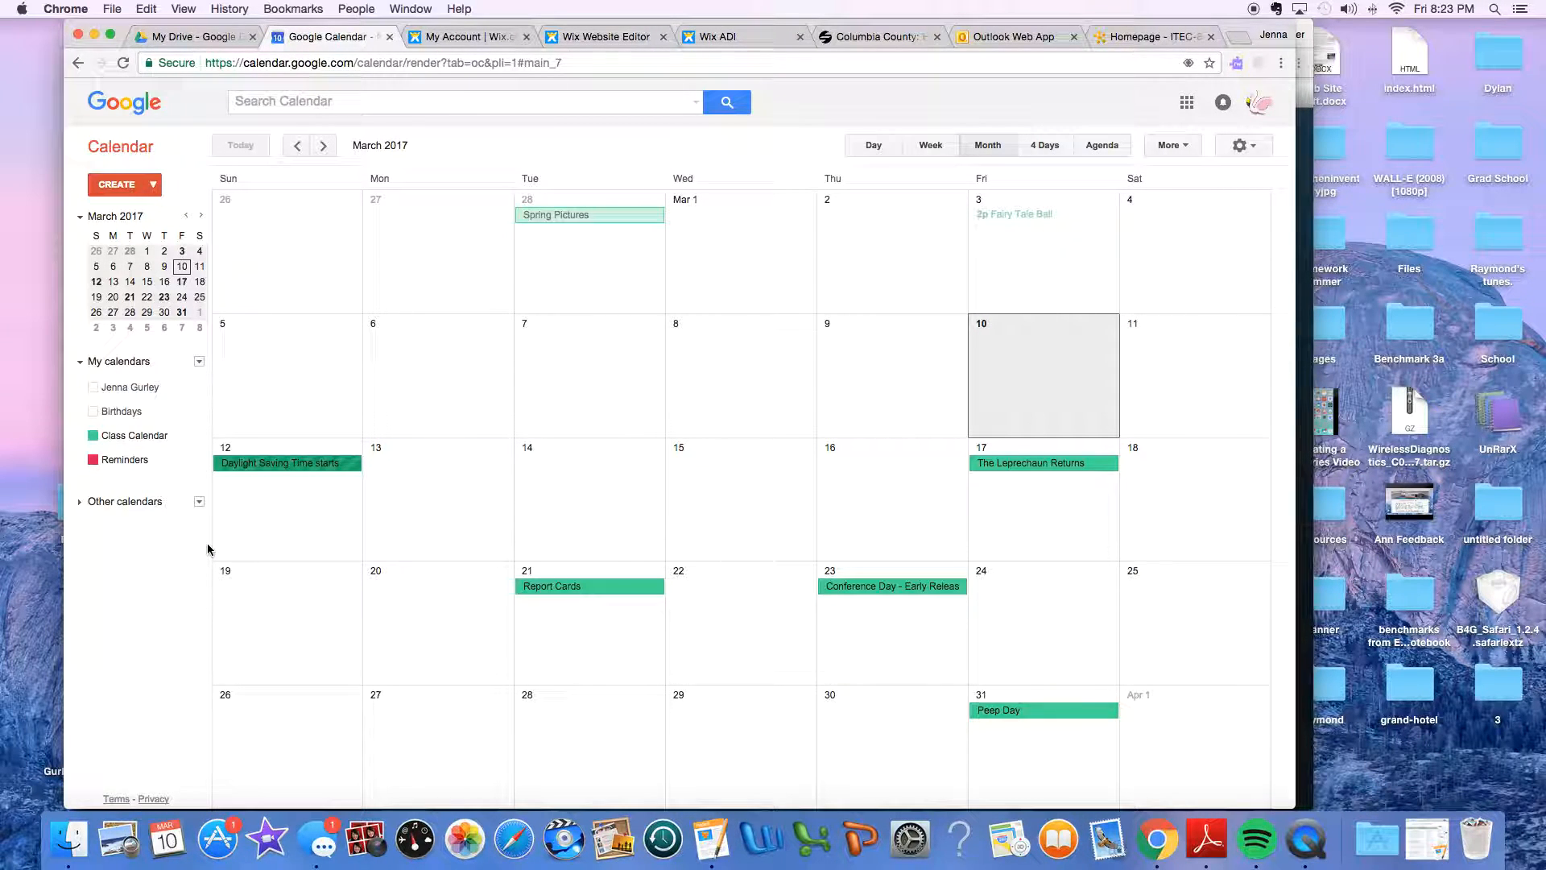
{"action": "left_click", "coordinate": [93, 388]}
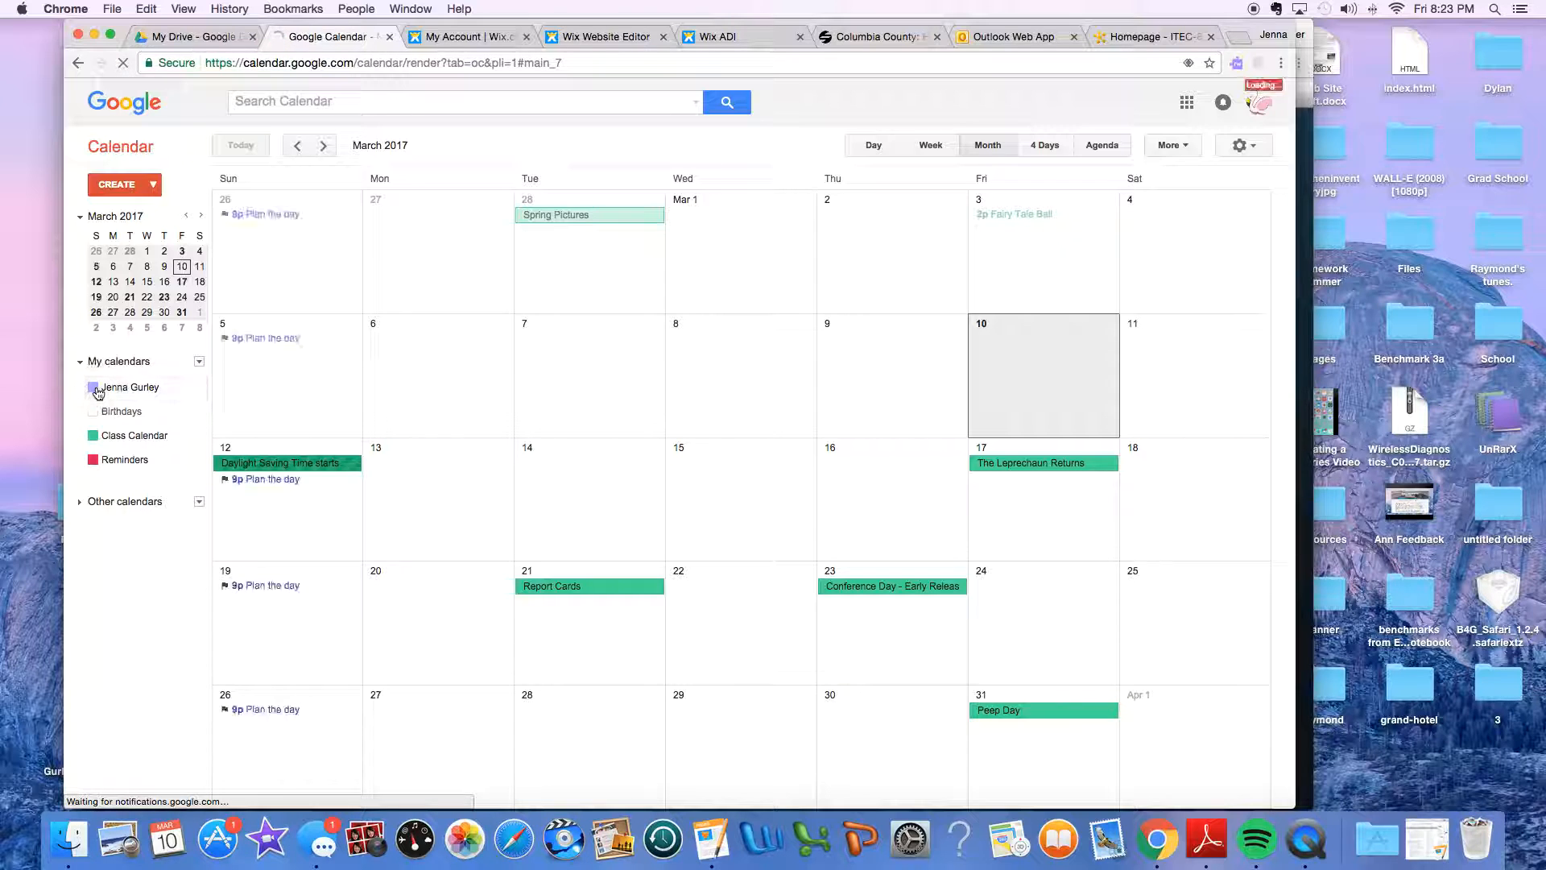
{"action": "left_click", "coordinate": [92, 412]}
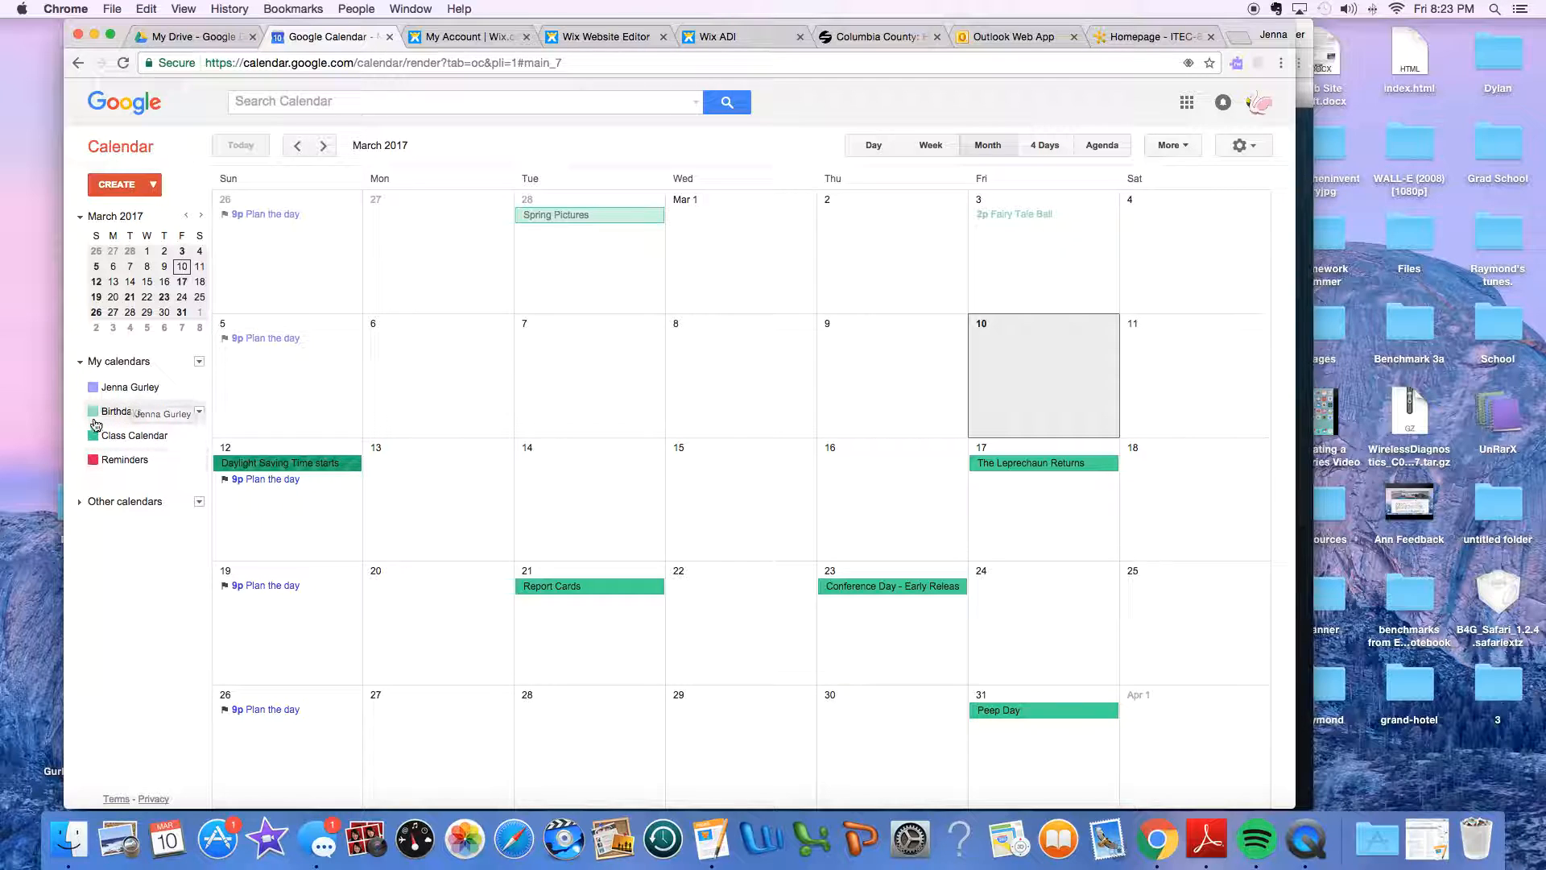
Step: Examine the new calendar form and its sharing permission options, and return to the month view without creating a calendar
{"action": "left_click", "coordinate": [197, 363]}
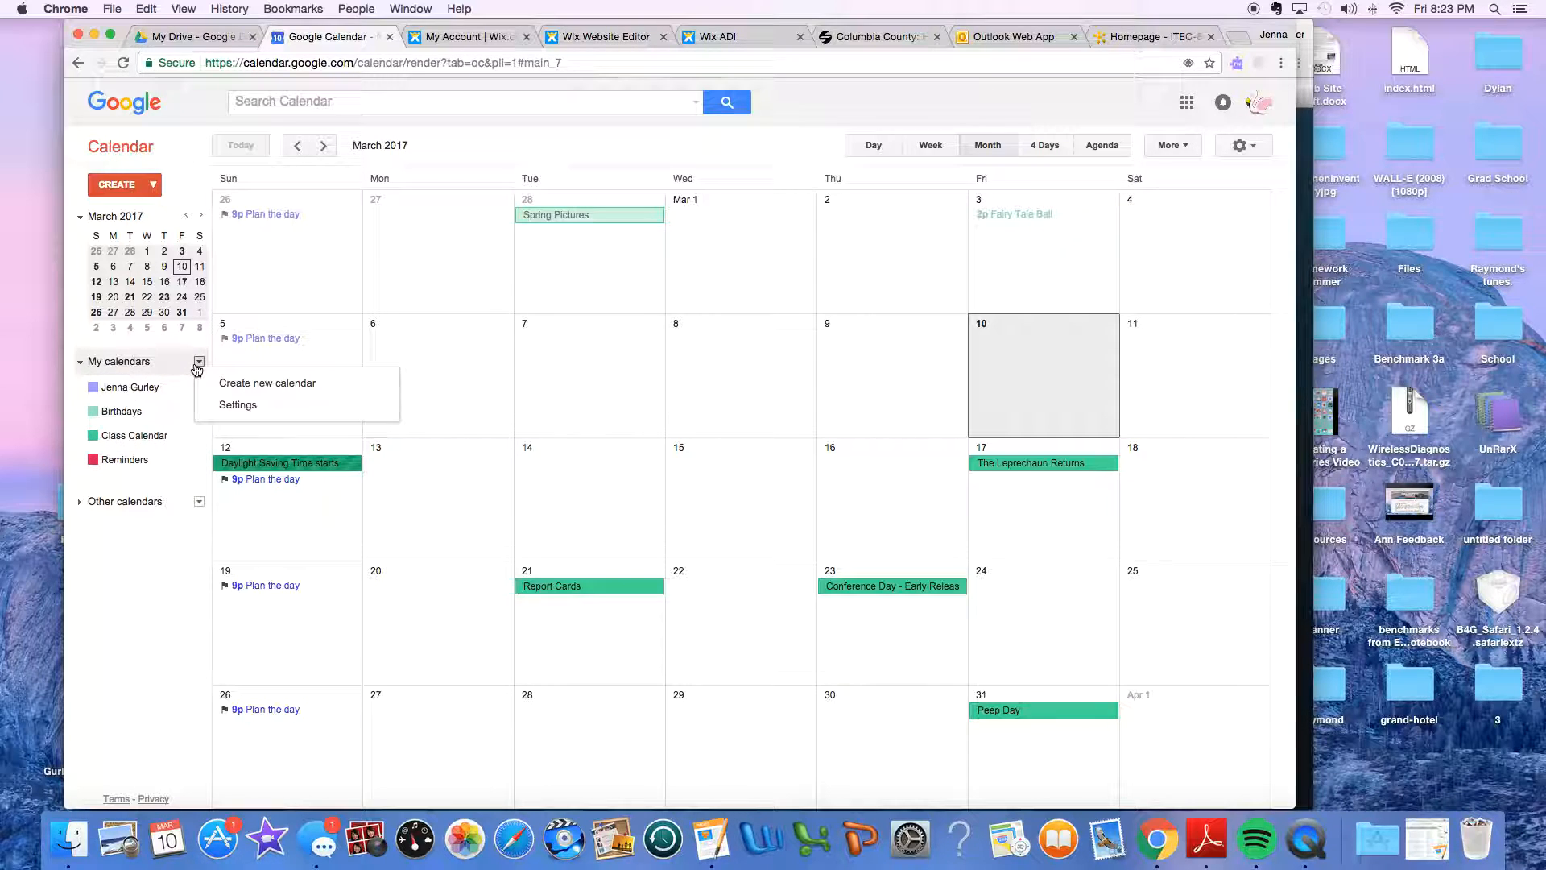
{"action": "left_click", "coordinate": [250, 384]}
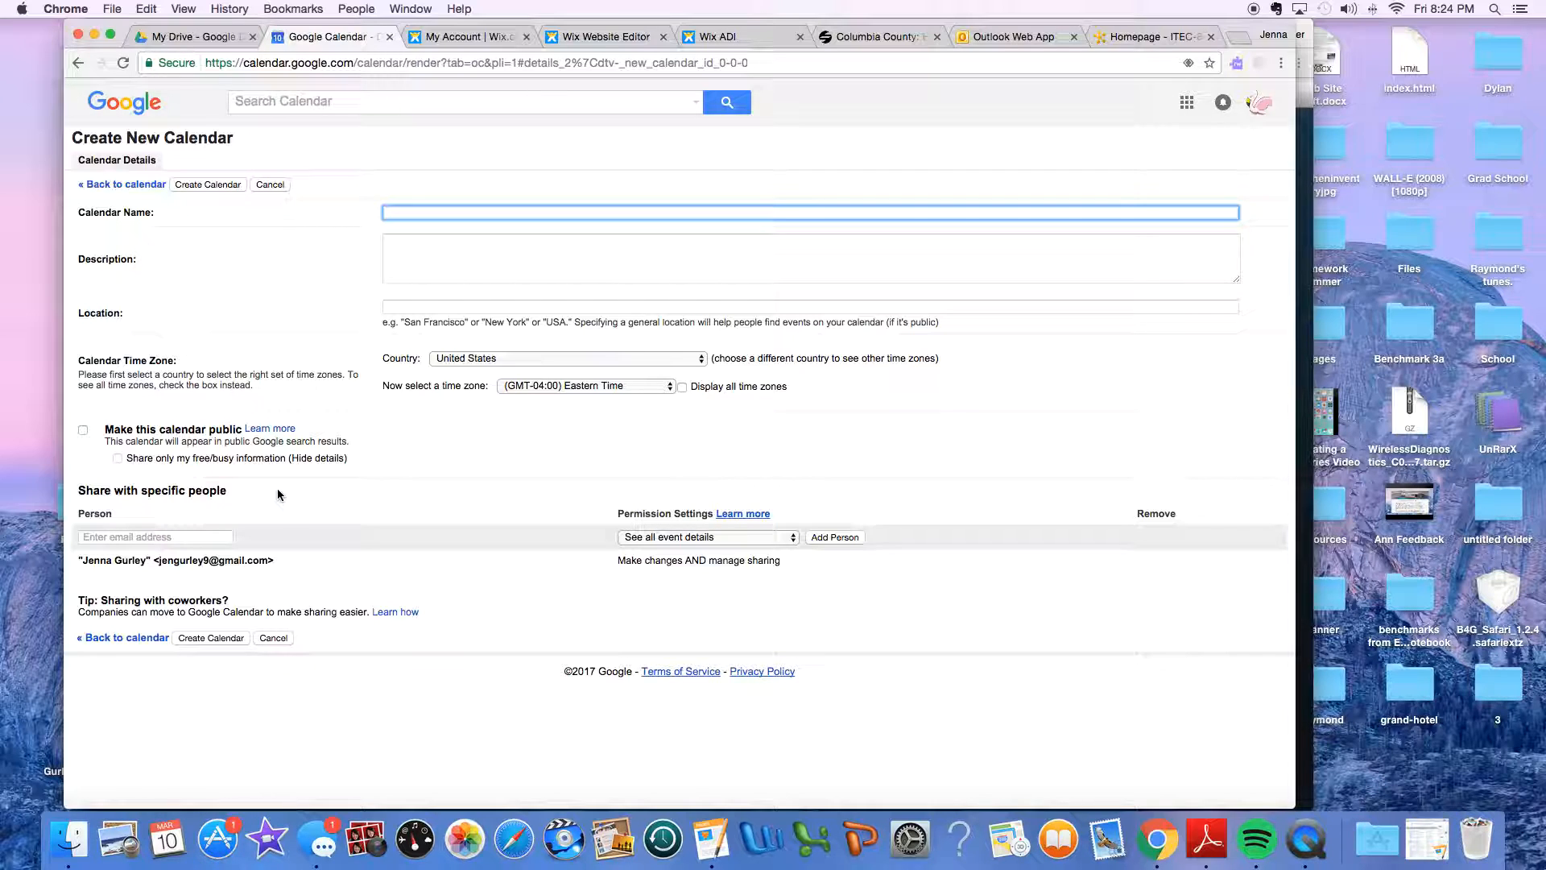
{"action": "left_click", "coordinate": [715, 538]}
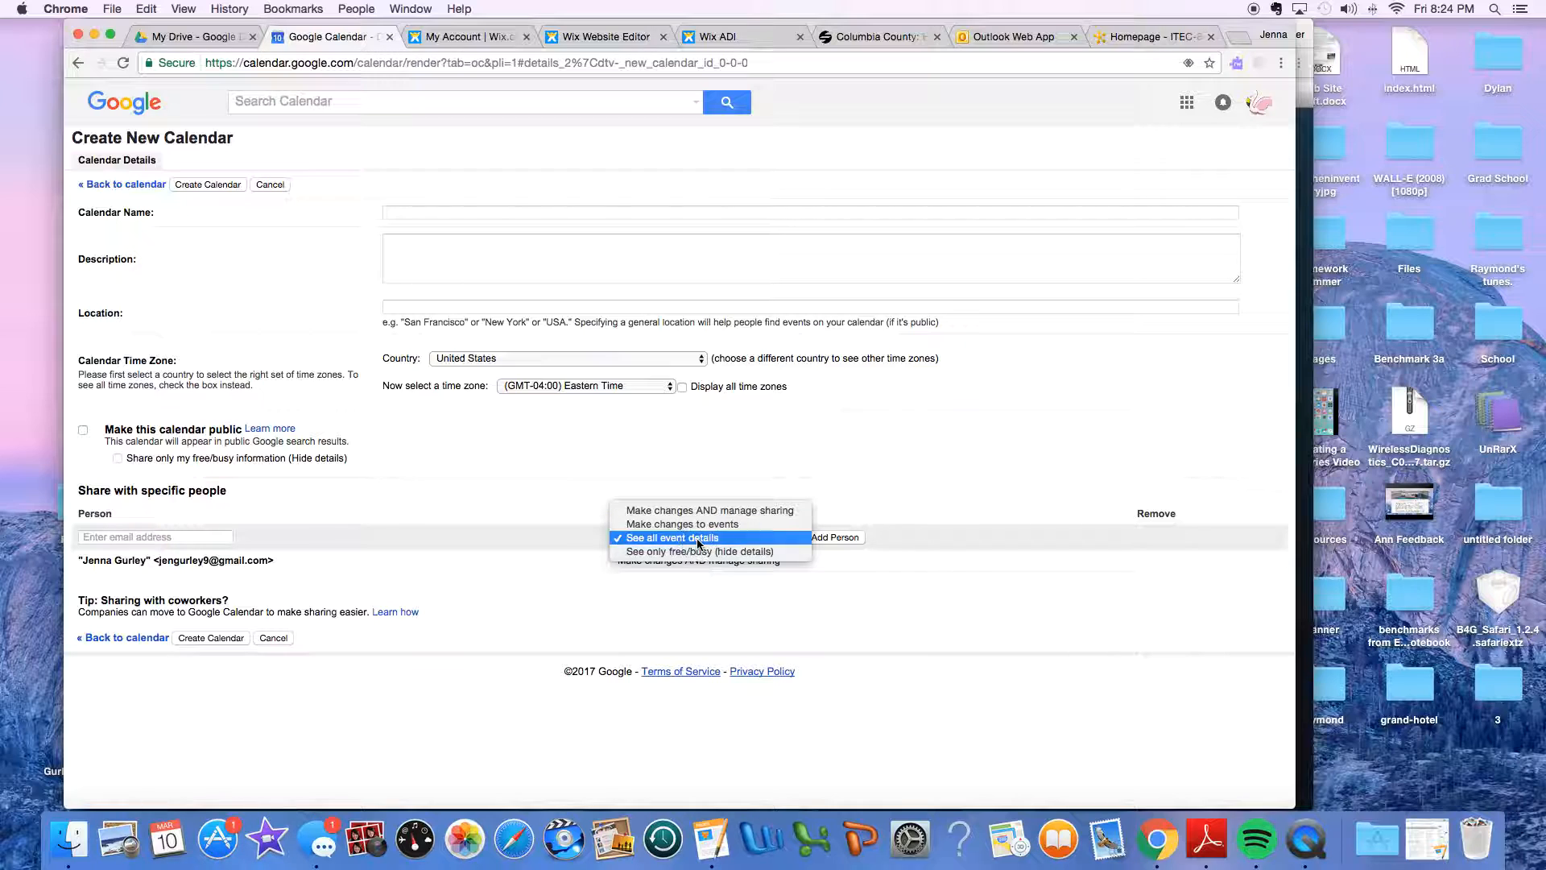
{"action": "left_click", "coordinate": [698, 538]}
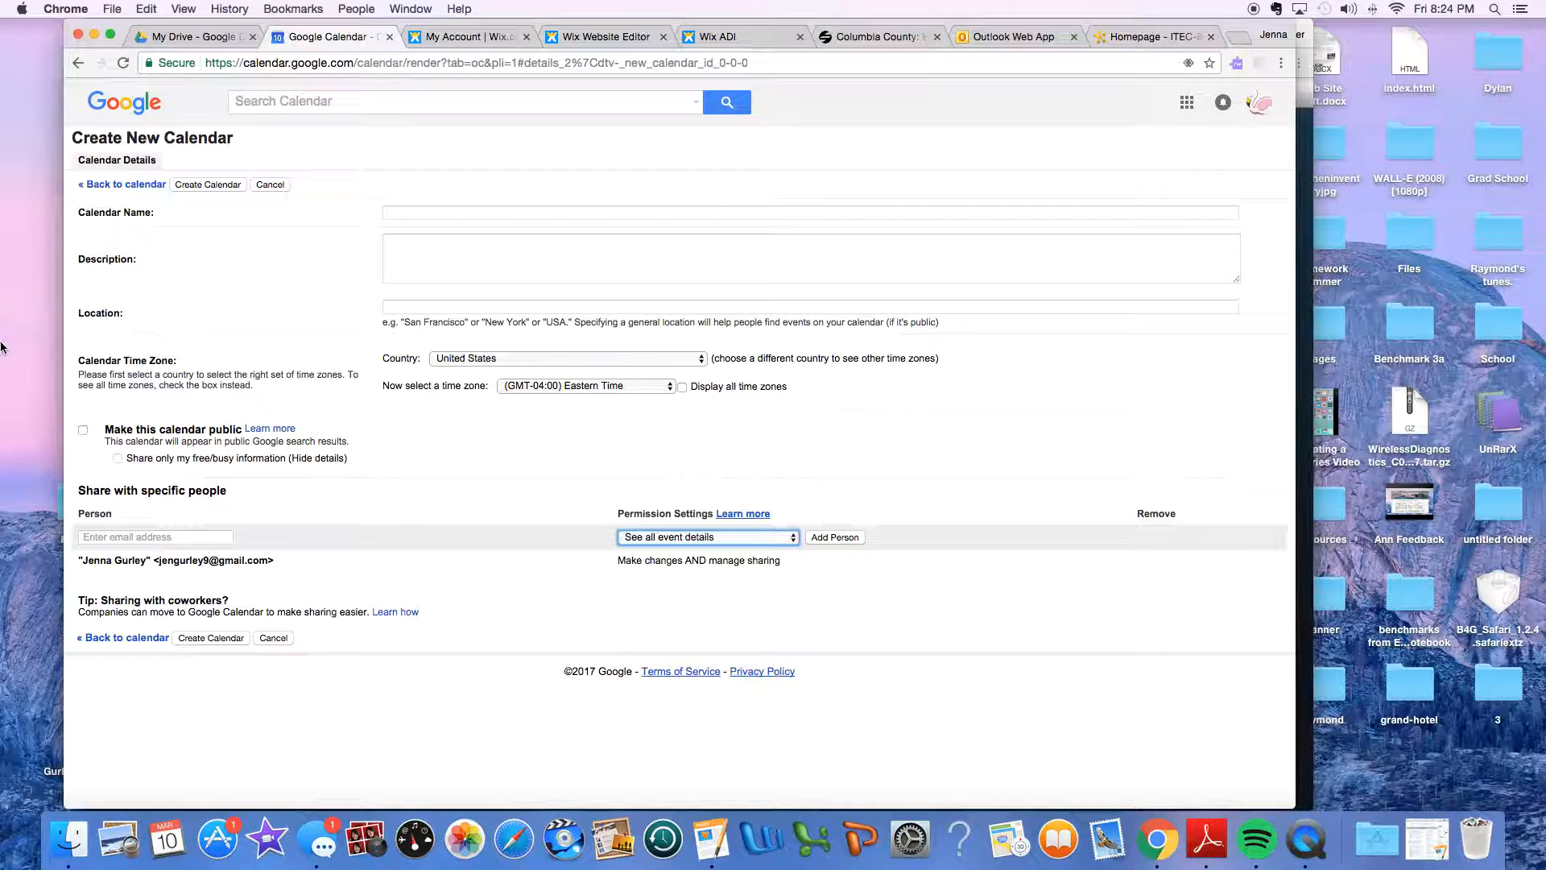
{"action": "left_click", "coordinate": [103, 159]}
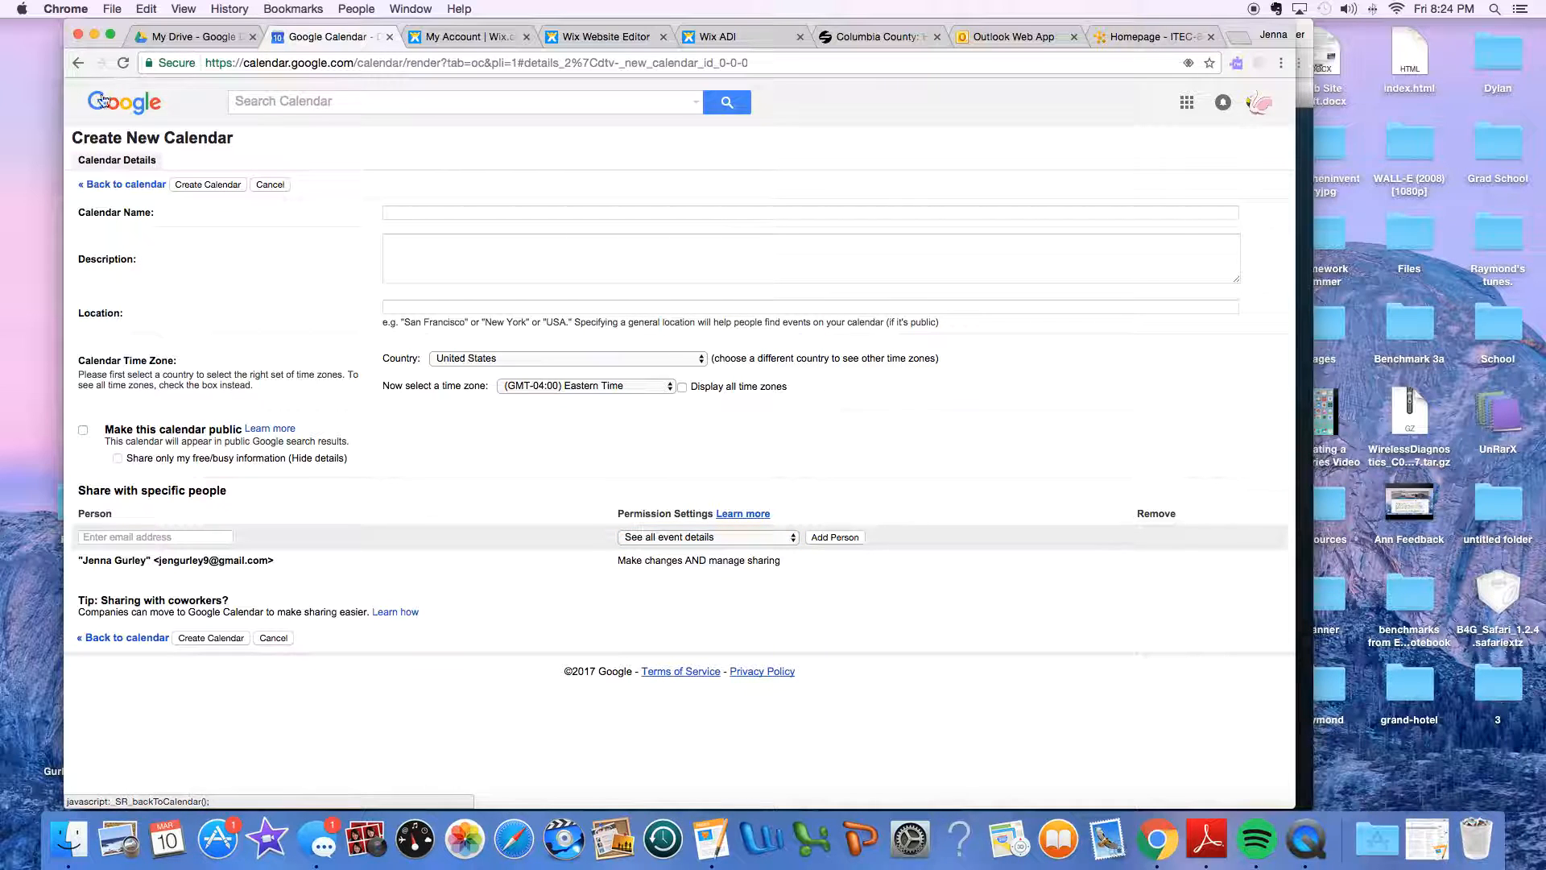
{"action": "left_click", "coordinate": [97, 184]}
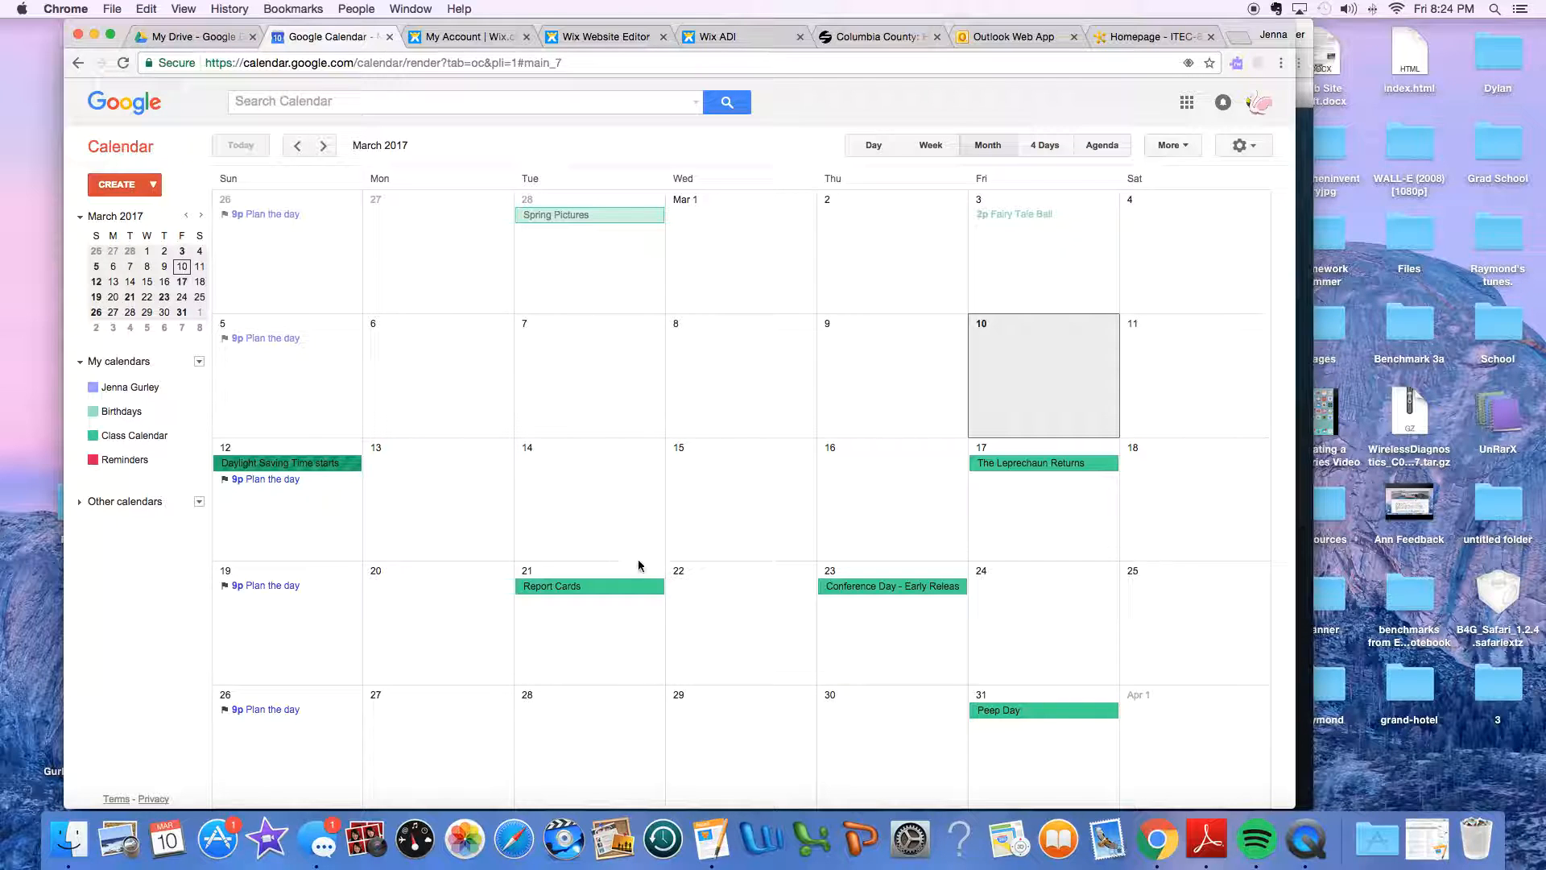
Step: Start a detailed event on March 27, 2017, title it Jury Duty and keep it as an all-day event
{"action": "left_click", "coordinate": [405, 735]}
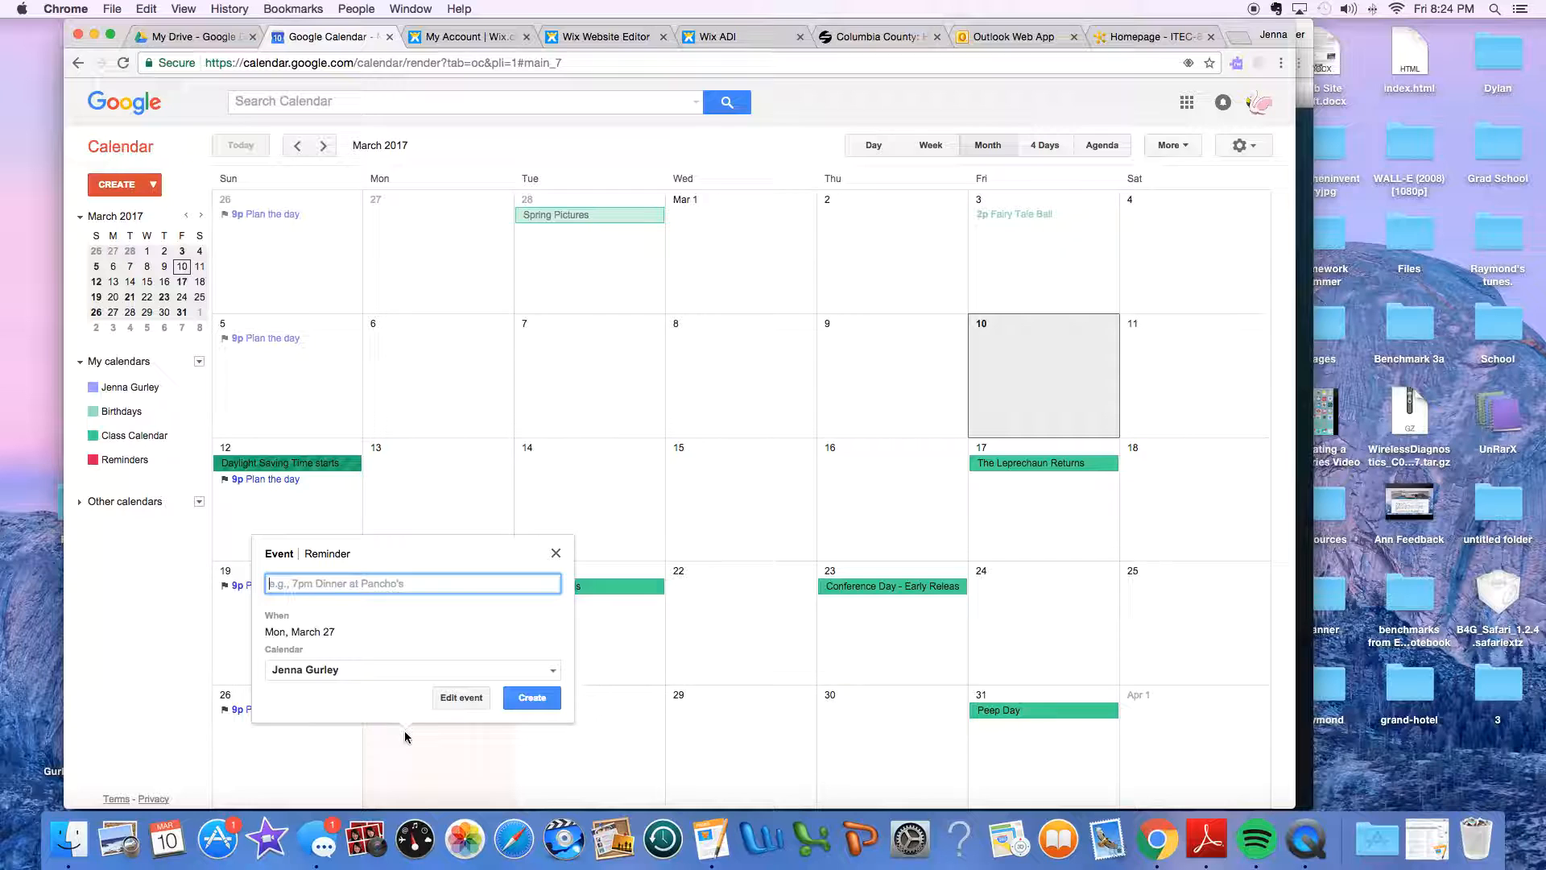
{"action": "left_click", "coordinate": [461, 699]}
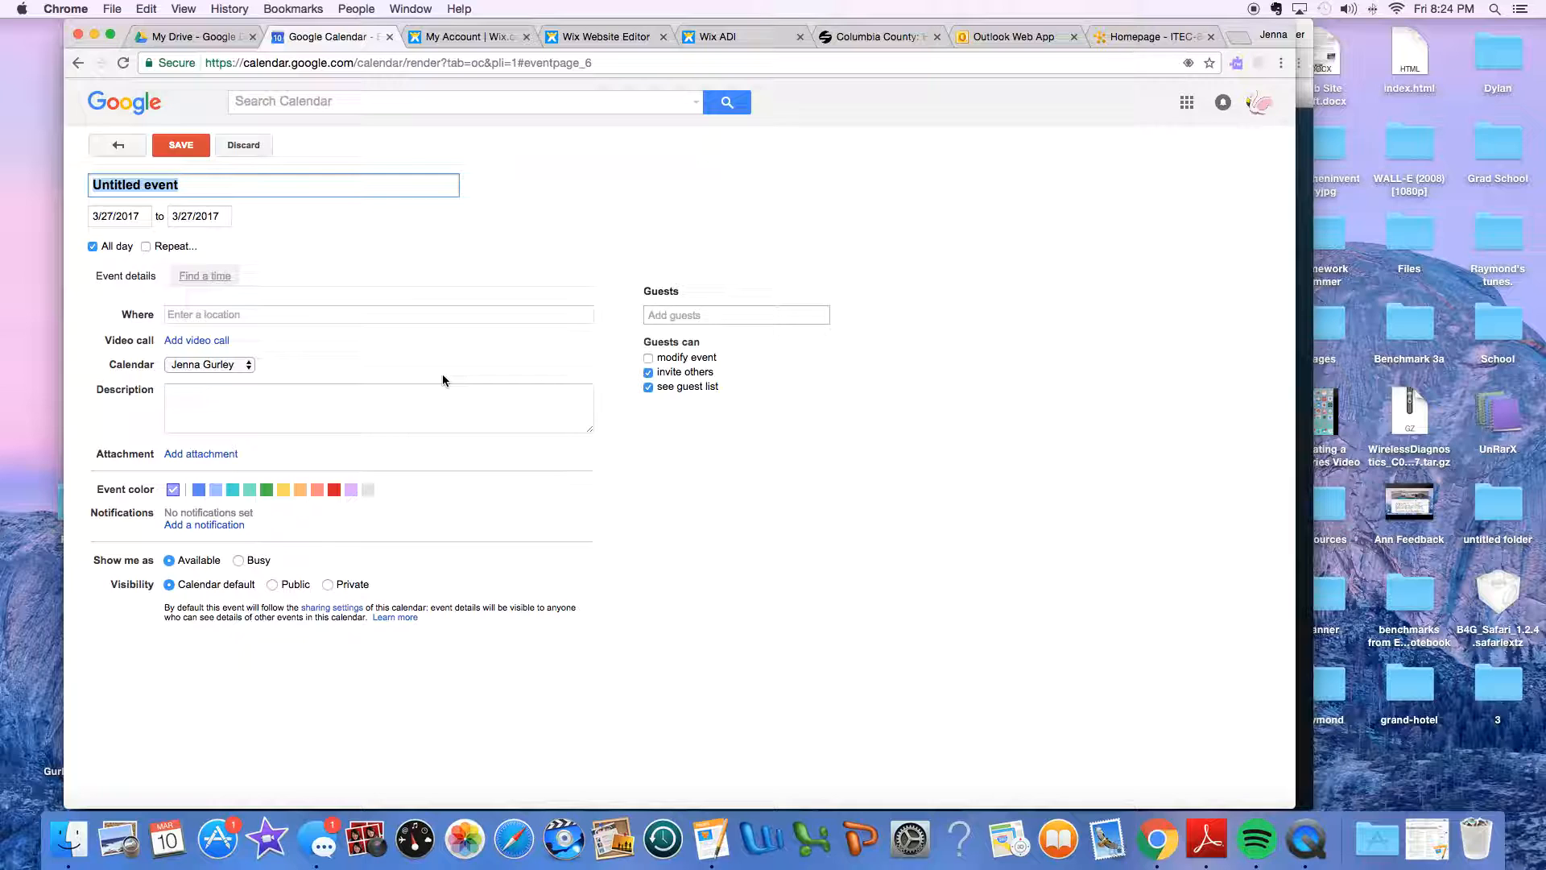
{"action": "type", "text": "Jury Duty"}
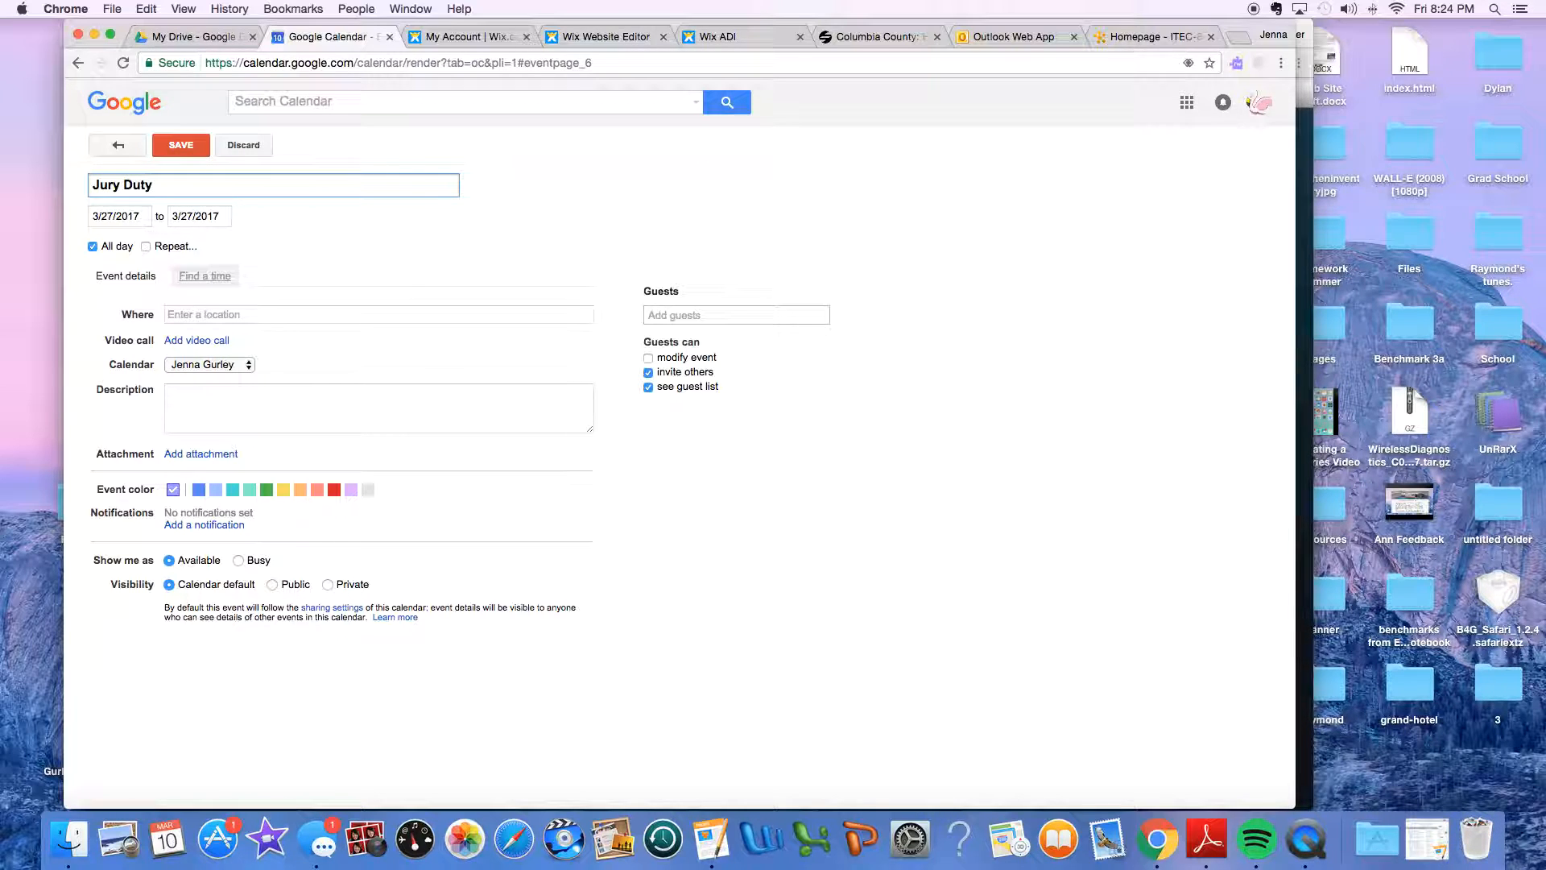
{"action": "left_click", "coordinate": [93, 247]}
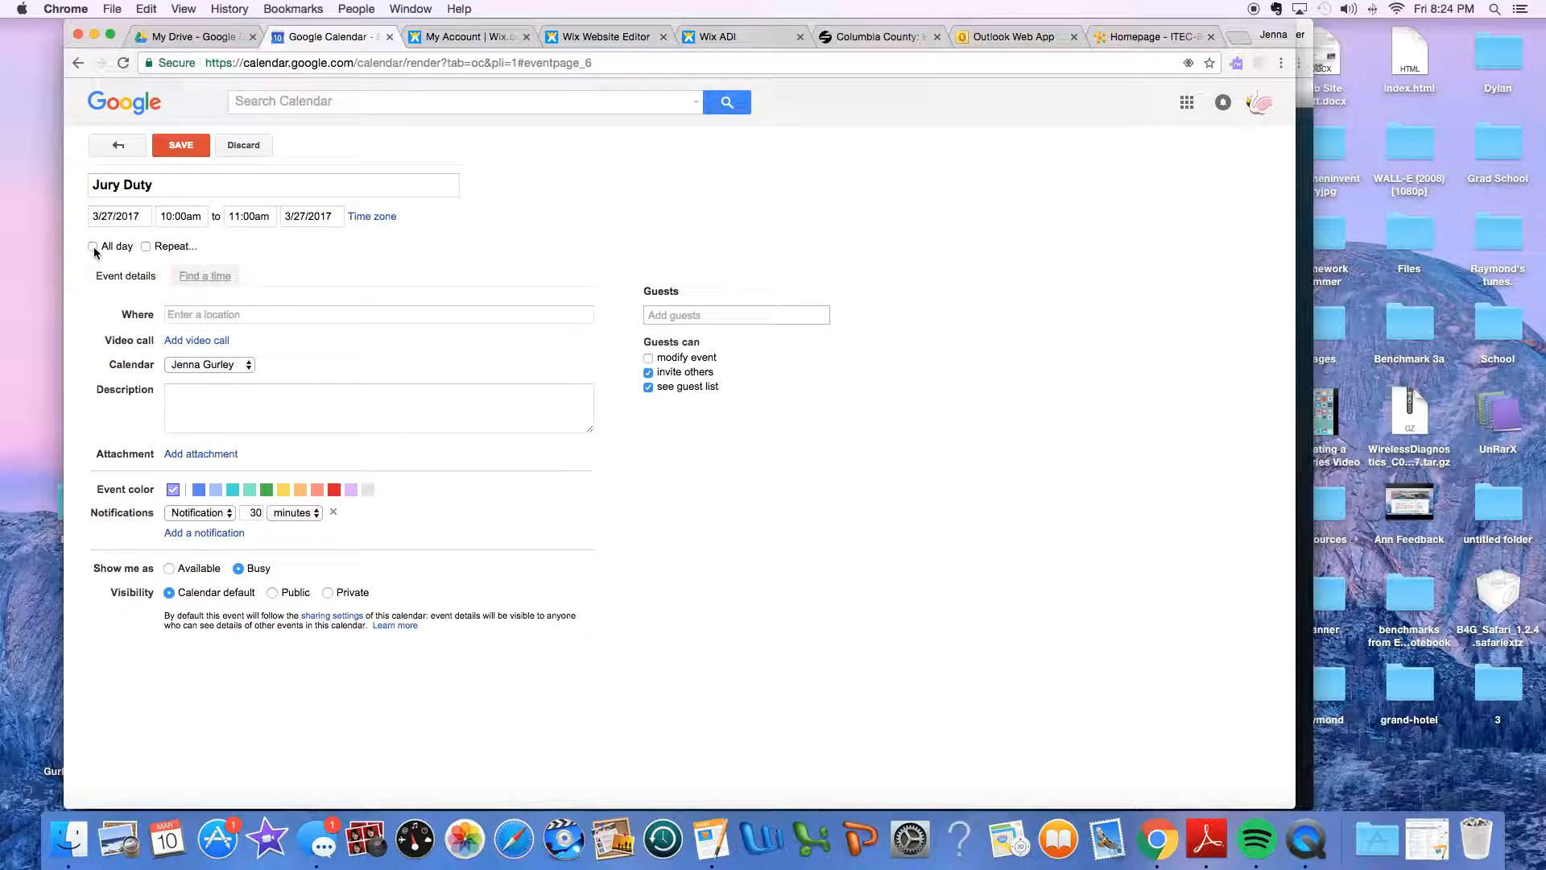
{"action": "left_click", "coordinate": [92, 247]}
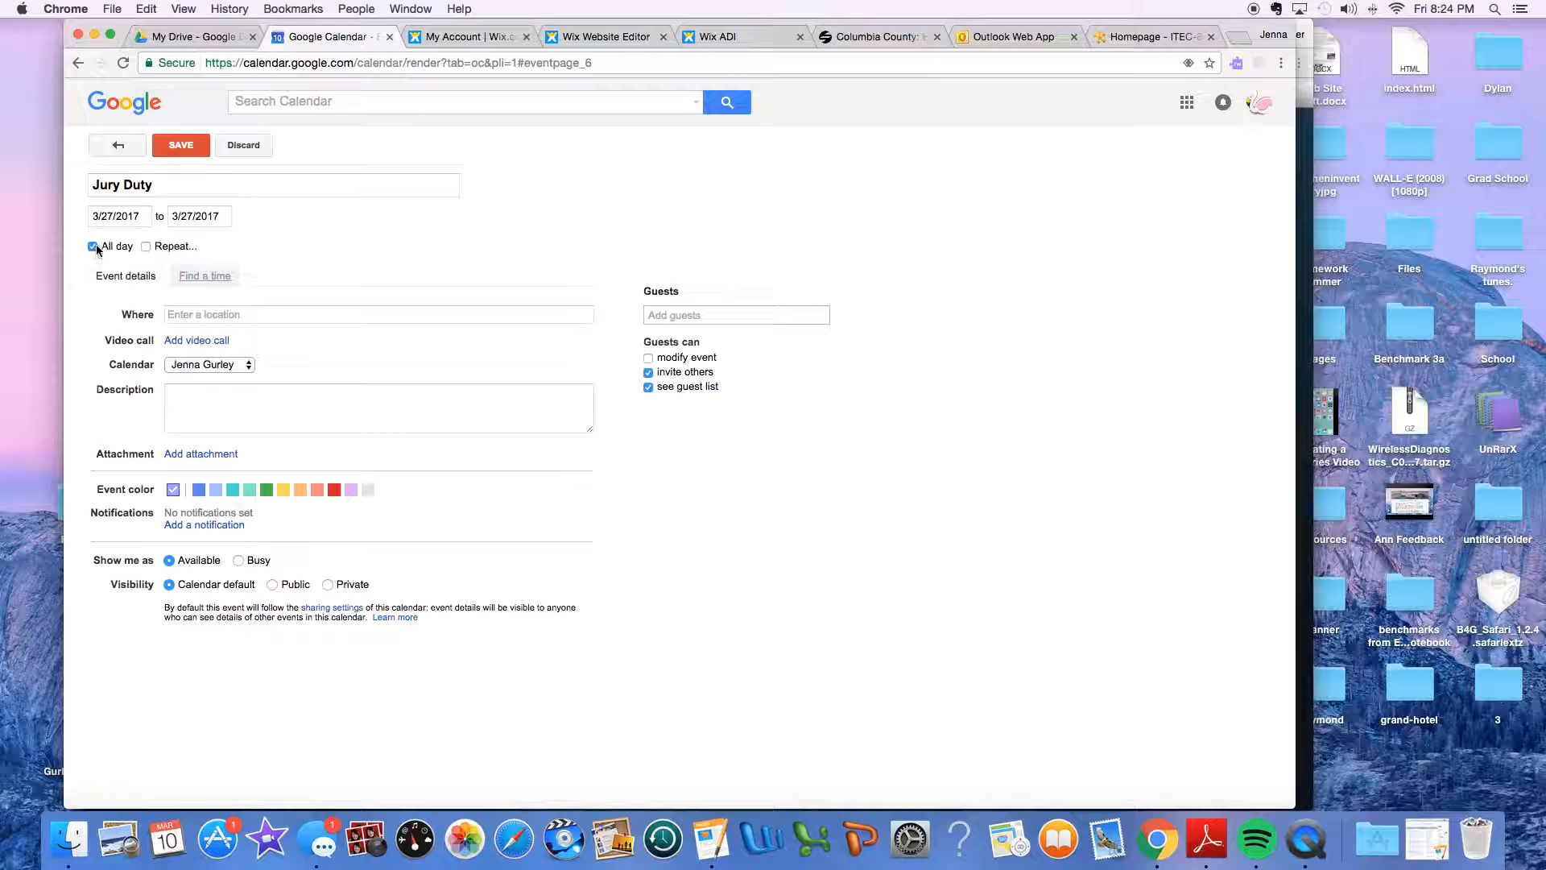
{"action": "left_click", "coordinate": [93, 248]}
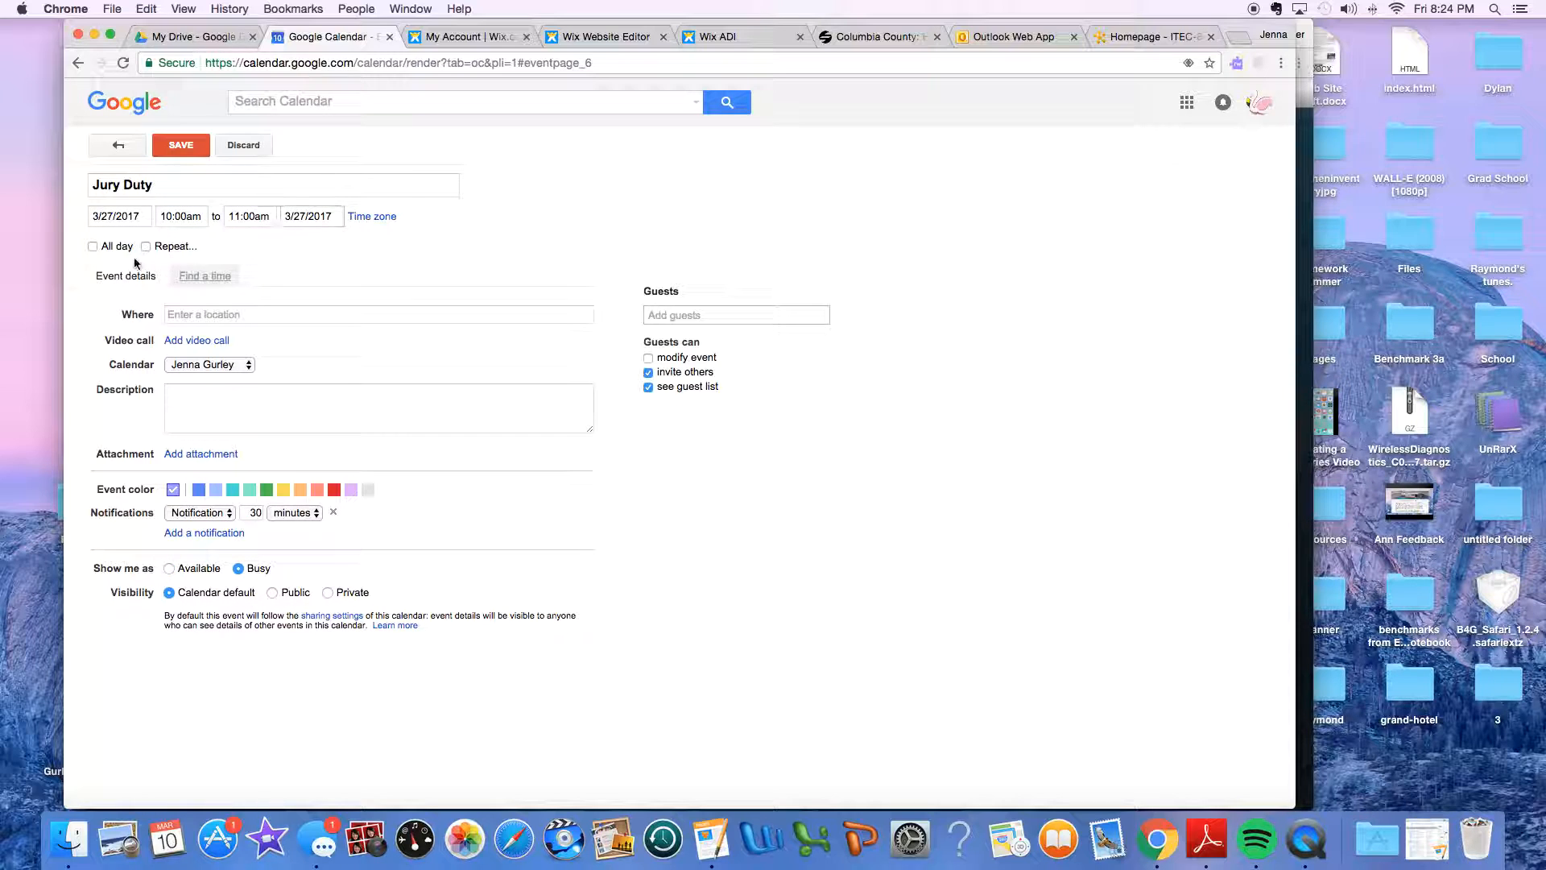
{"action": "left_click", "coordinate": [92, 247]}
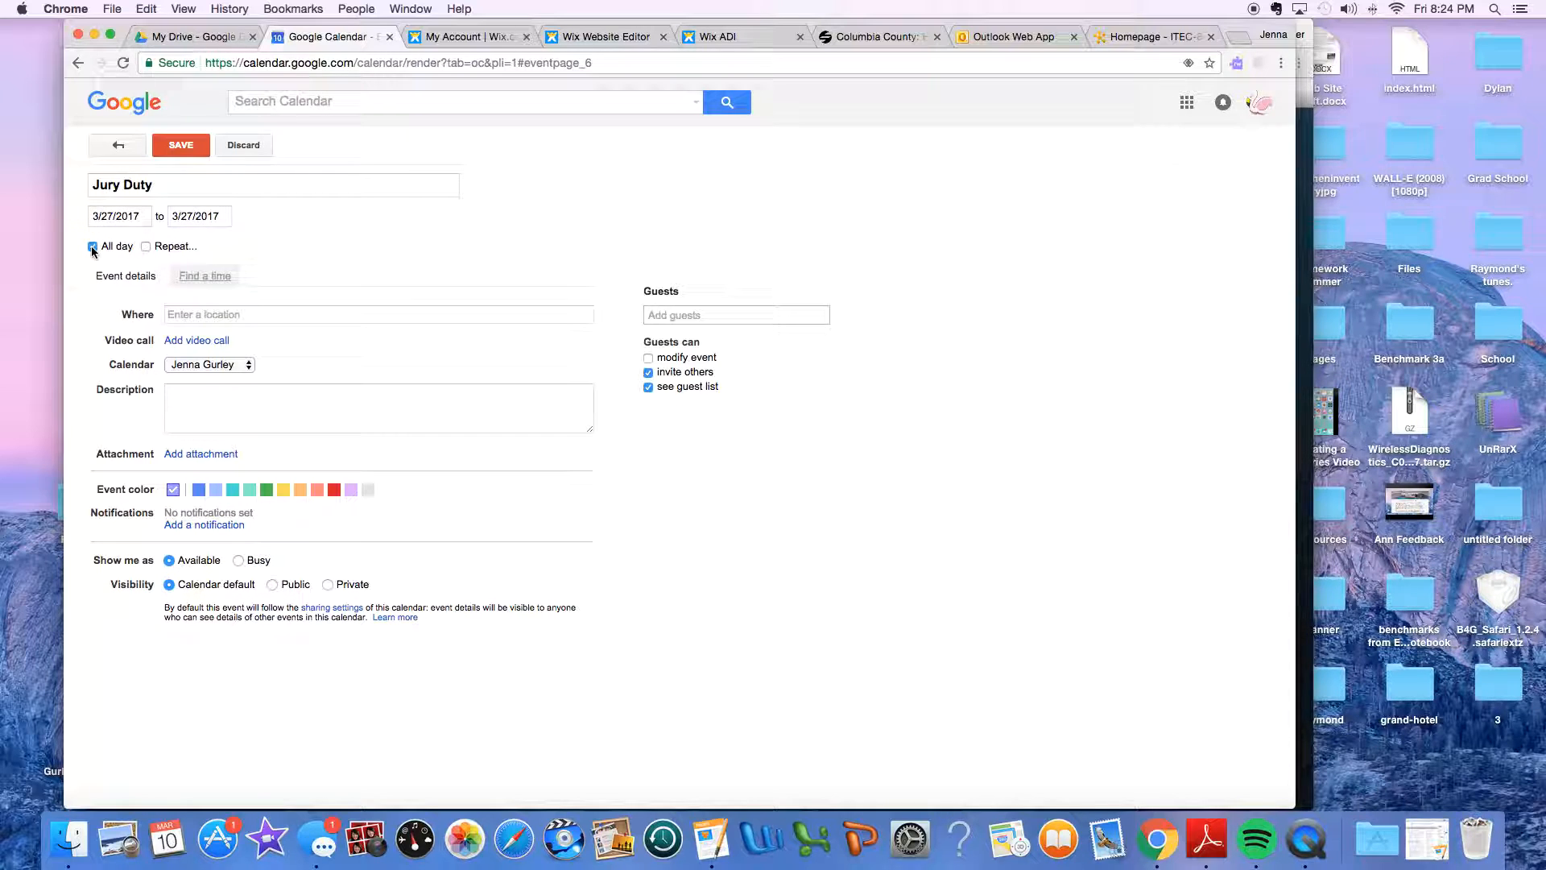
Step: Search the event's location for Columbia County Government and choose the suggested Government Center Way in Evans, Columbia County, GA
{"action": "left_click", "coordinate": [201, 315]}
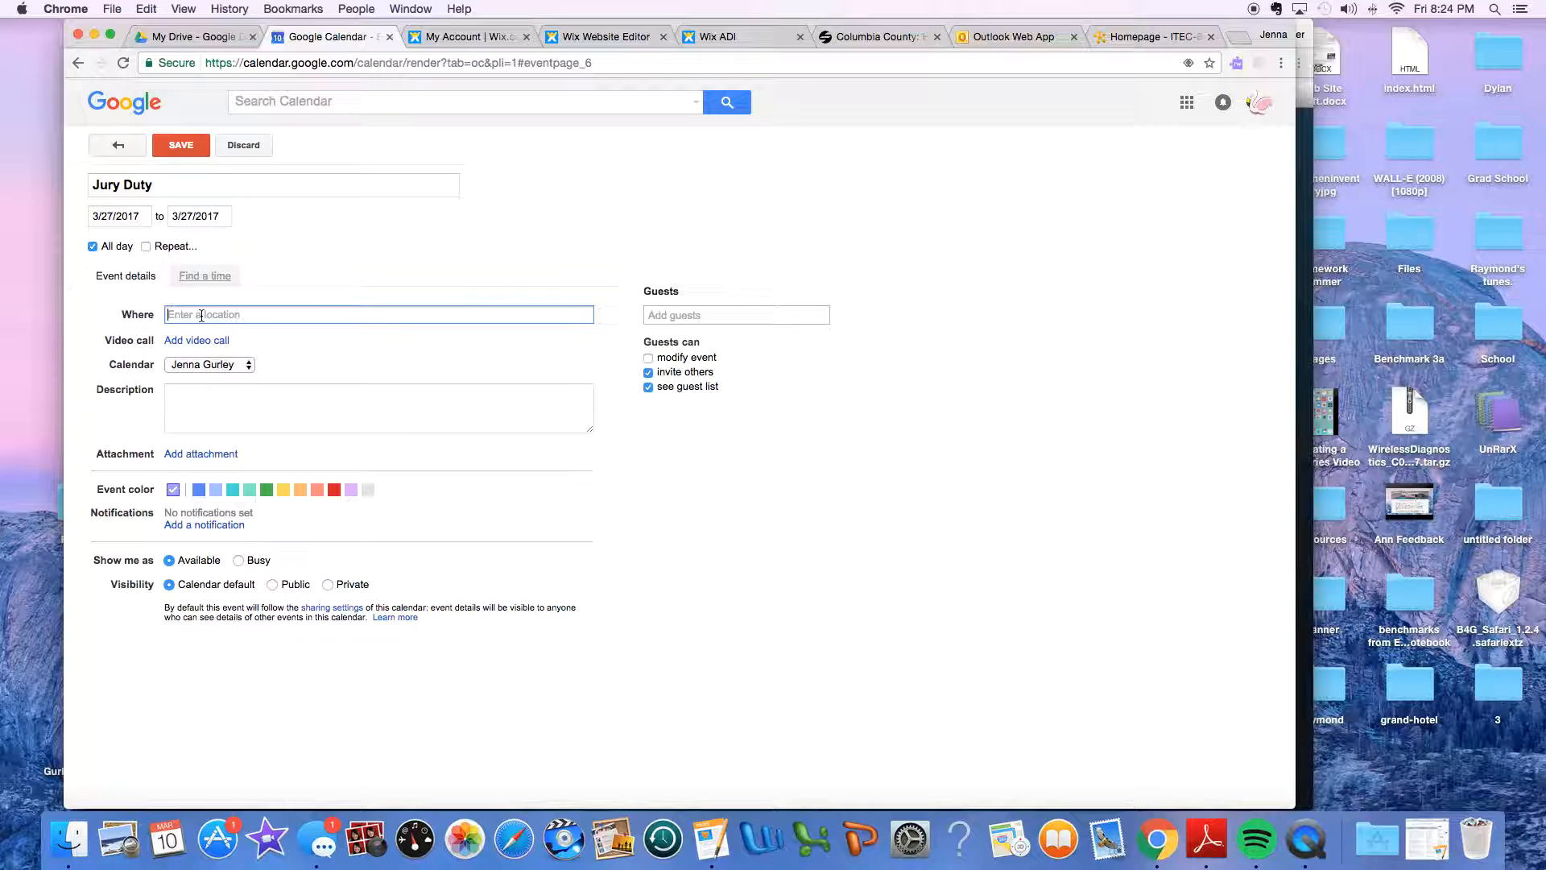
{"action": "type", "text": "Colu"}
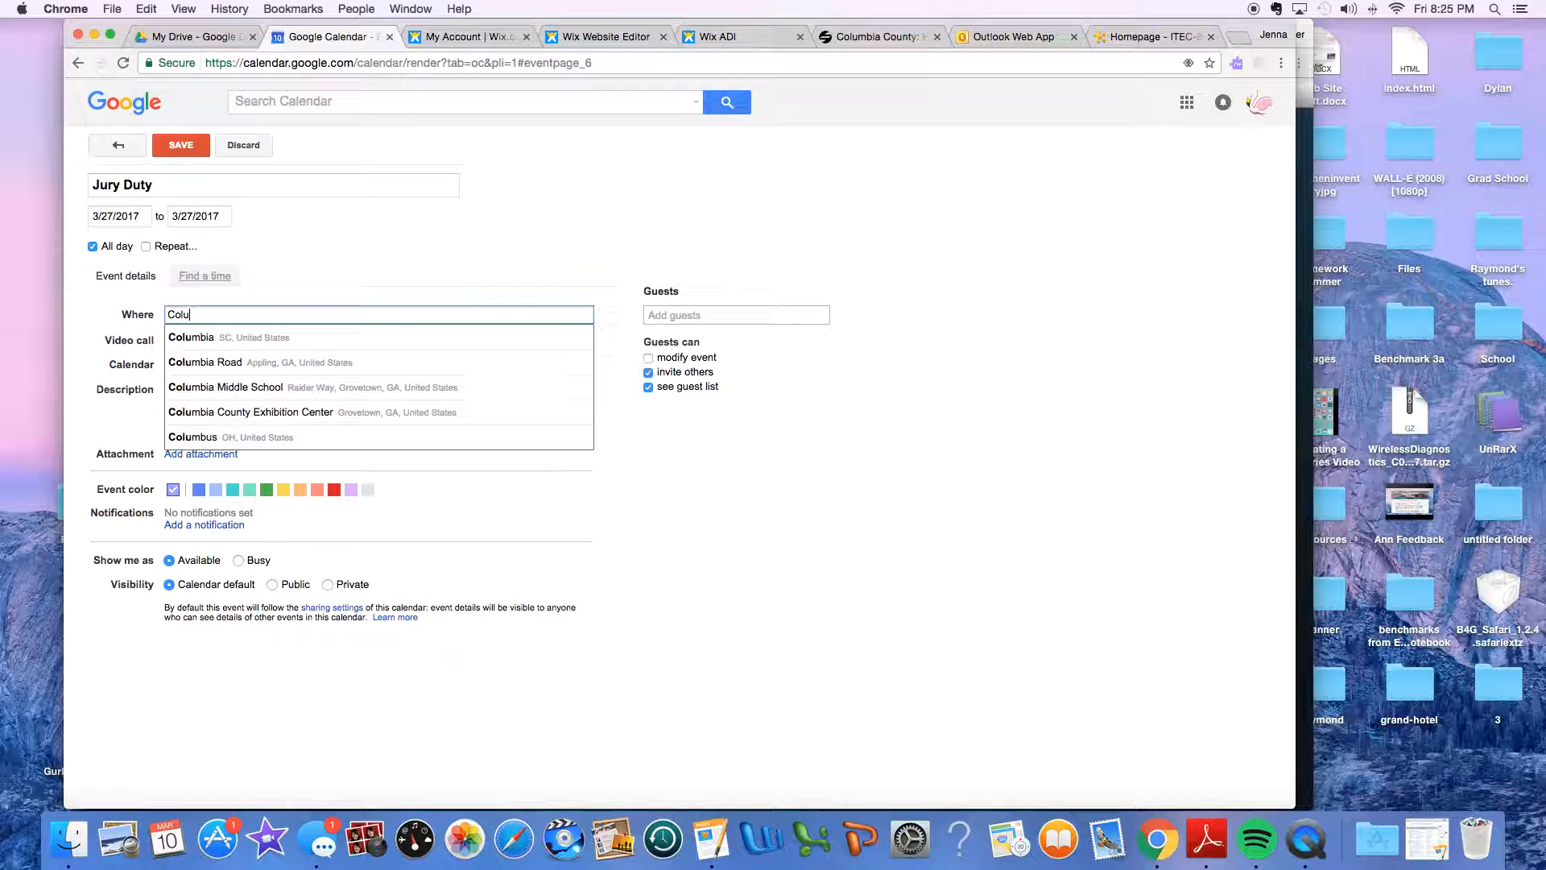
{"action": "type", "text": "mbia"}
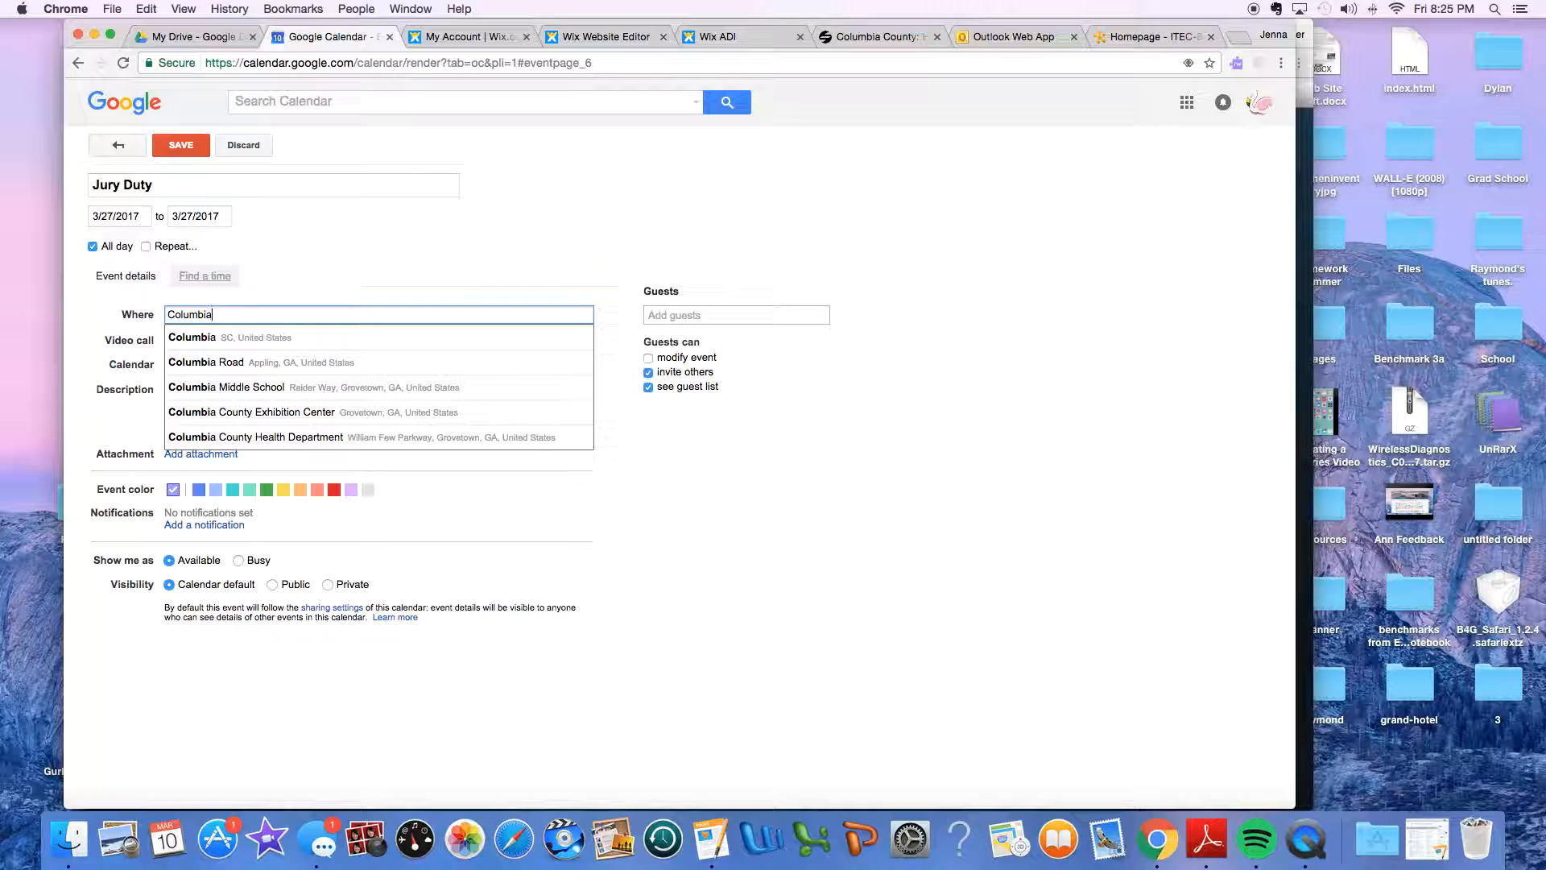
{"action": "type", "text": " County C"}
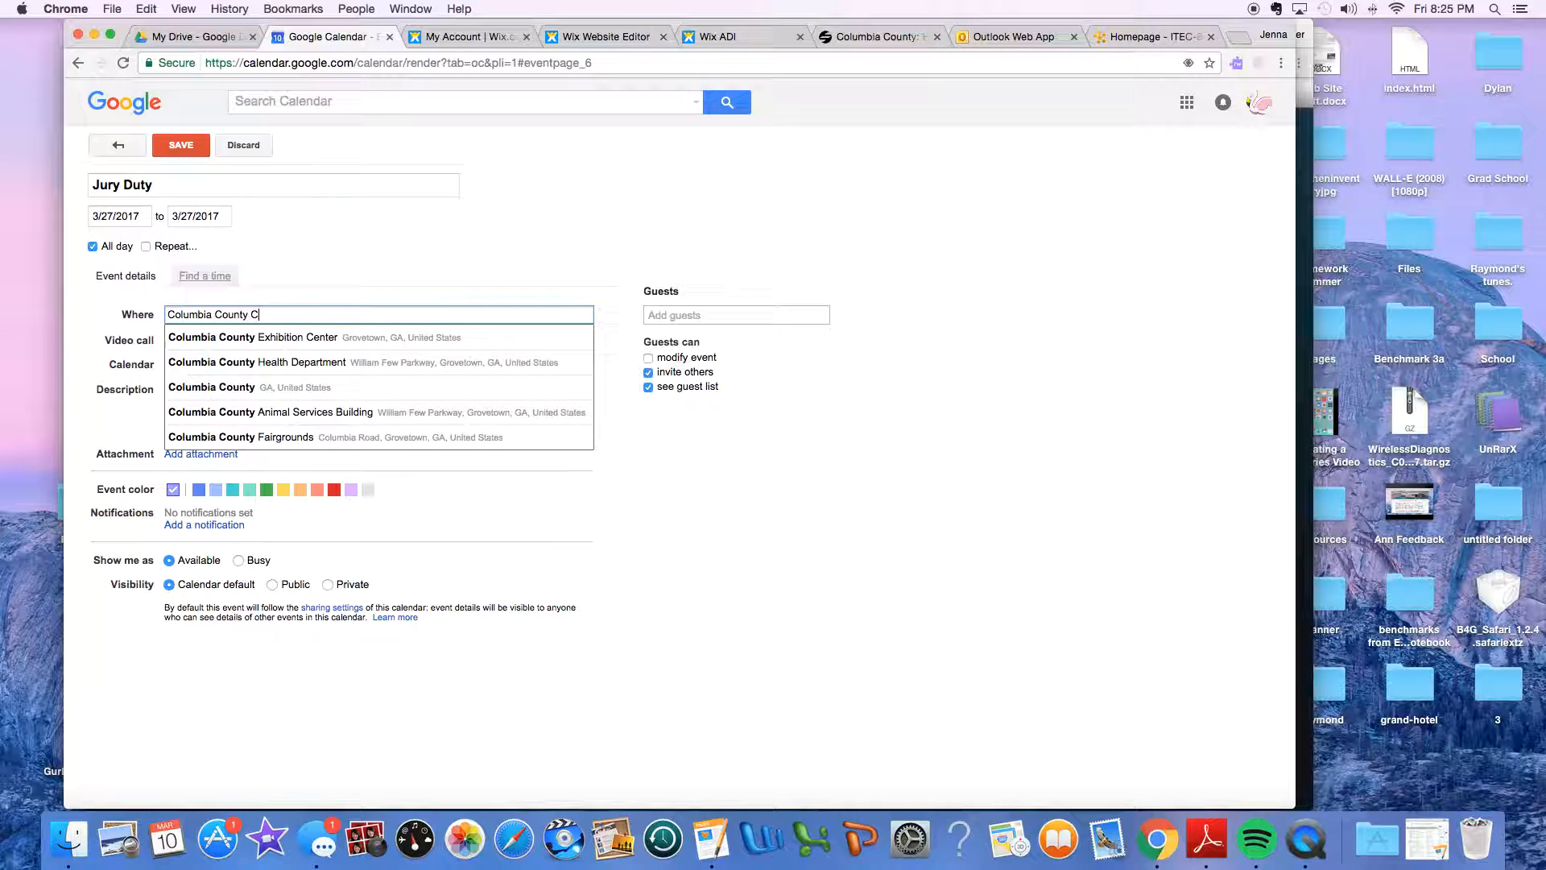
{"action": "type", "text": "ourt"}
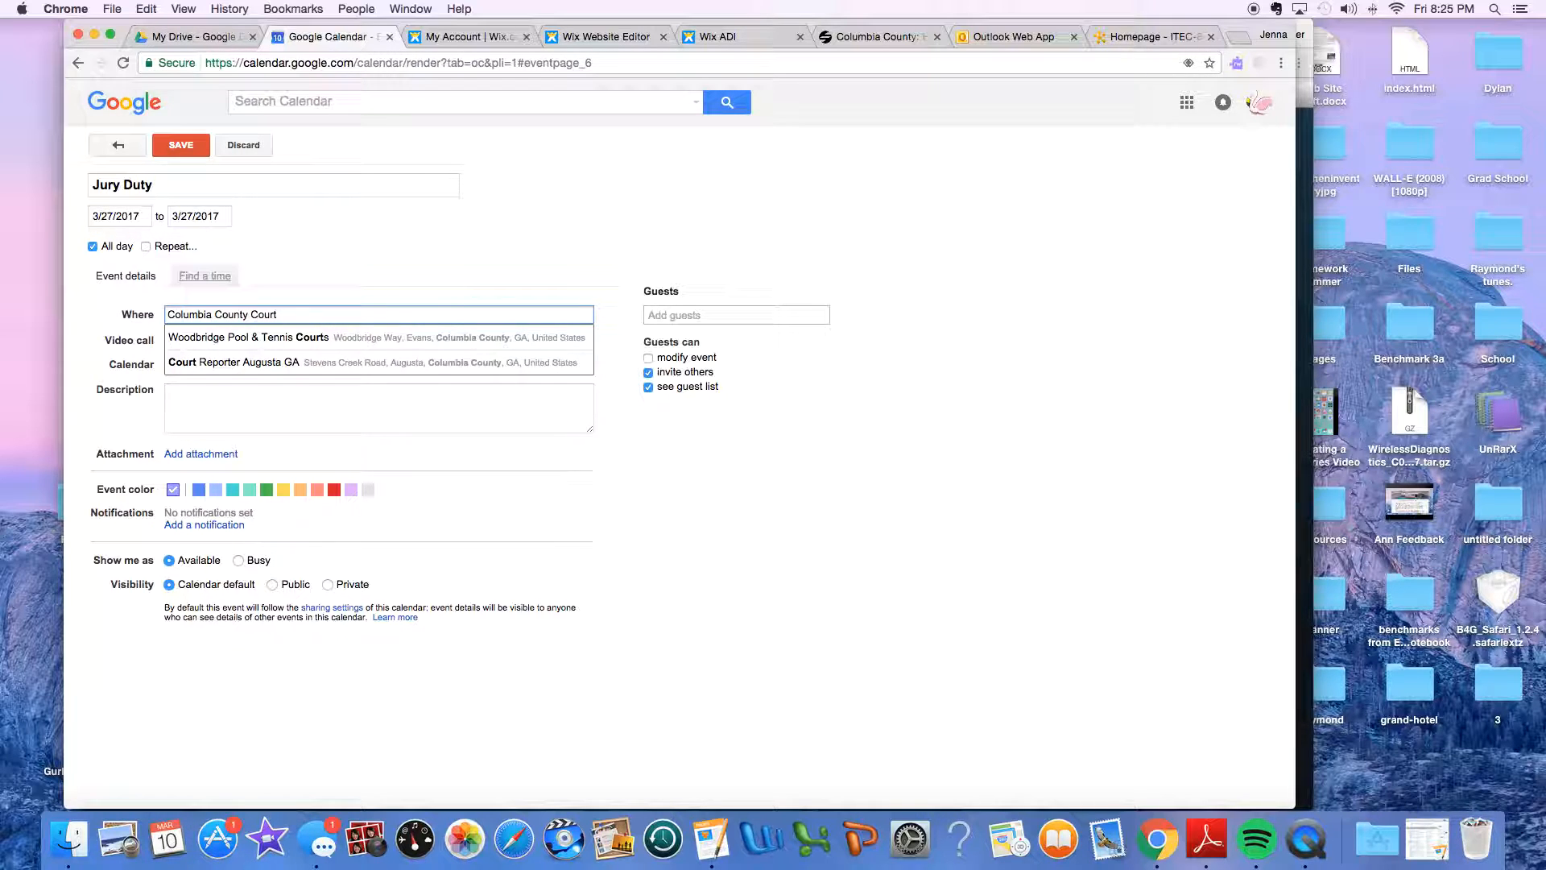
{"action": "type", "text": " Hou"}
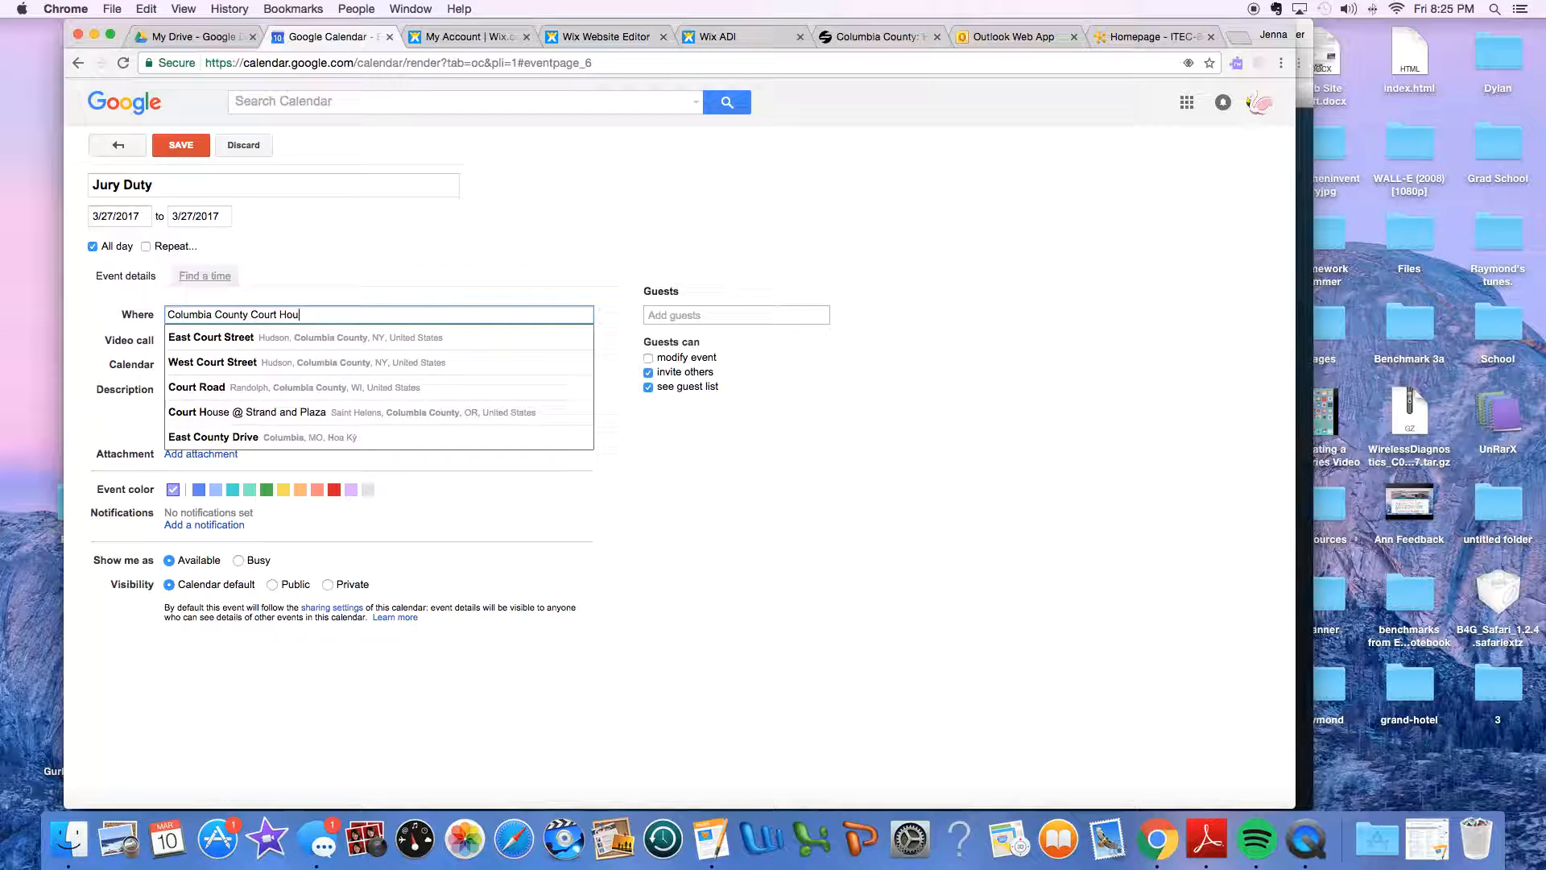
{"action": "key", "text": "BackSpace"}
{"action": "key", "text": "BackSpace"}
{"action": "key", "text": "BackSpace"}
{"action": "key", "text": "BackSpace"}
{"action": "key", "text": "BackSpace"}
{"action": "key", "text": "BackSpace"}
{"action": "key", "text": "BackSpace"}
{"action": "key", "text": "BackSpace"}
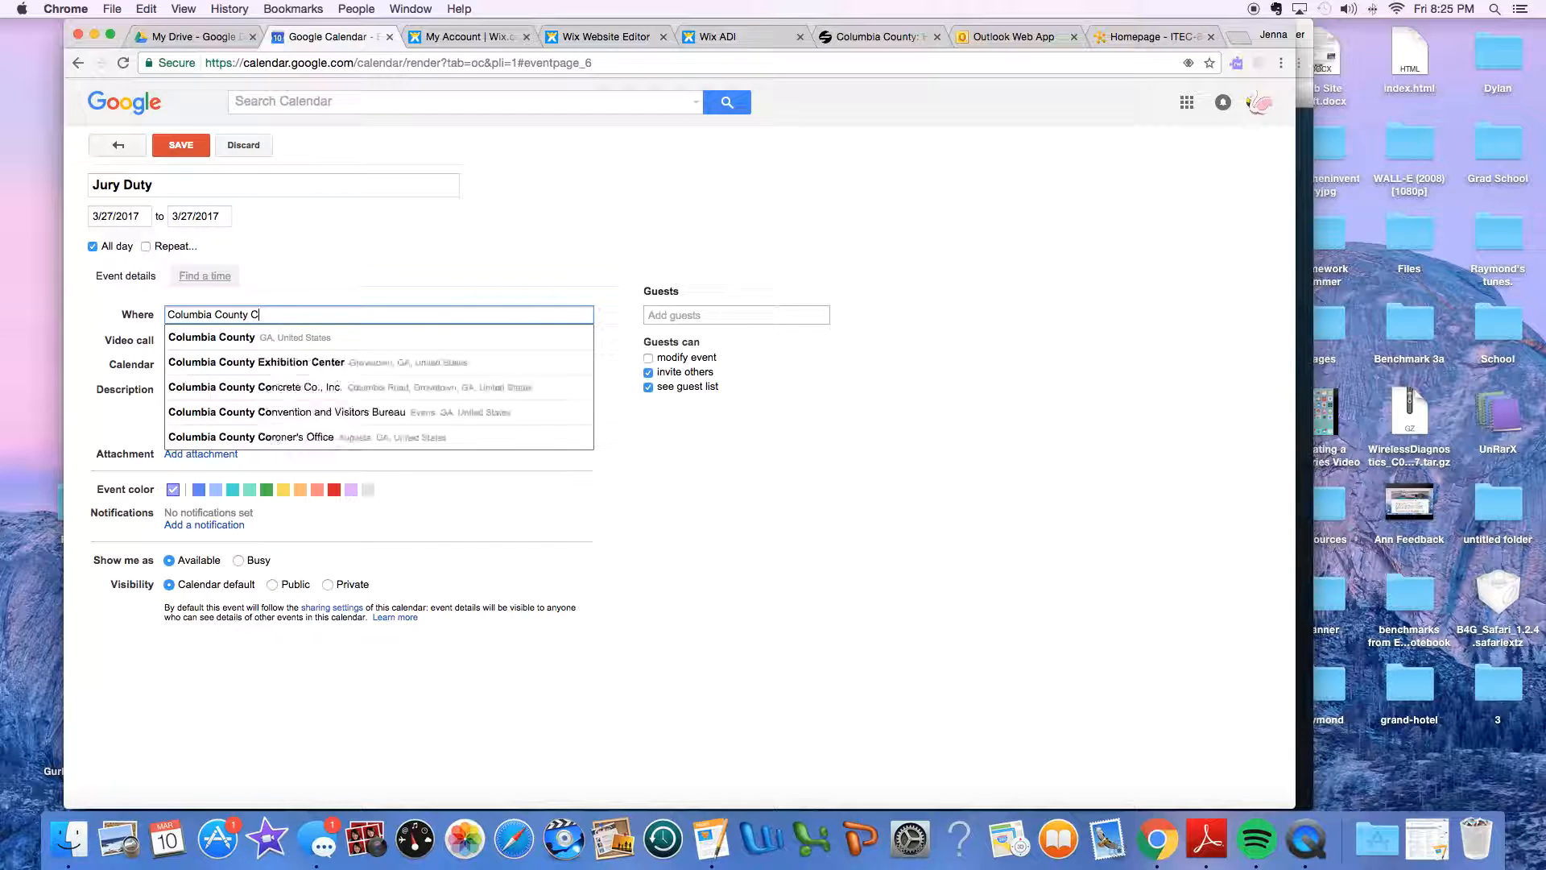
{"action": "type", "text": "Governem"}
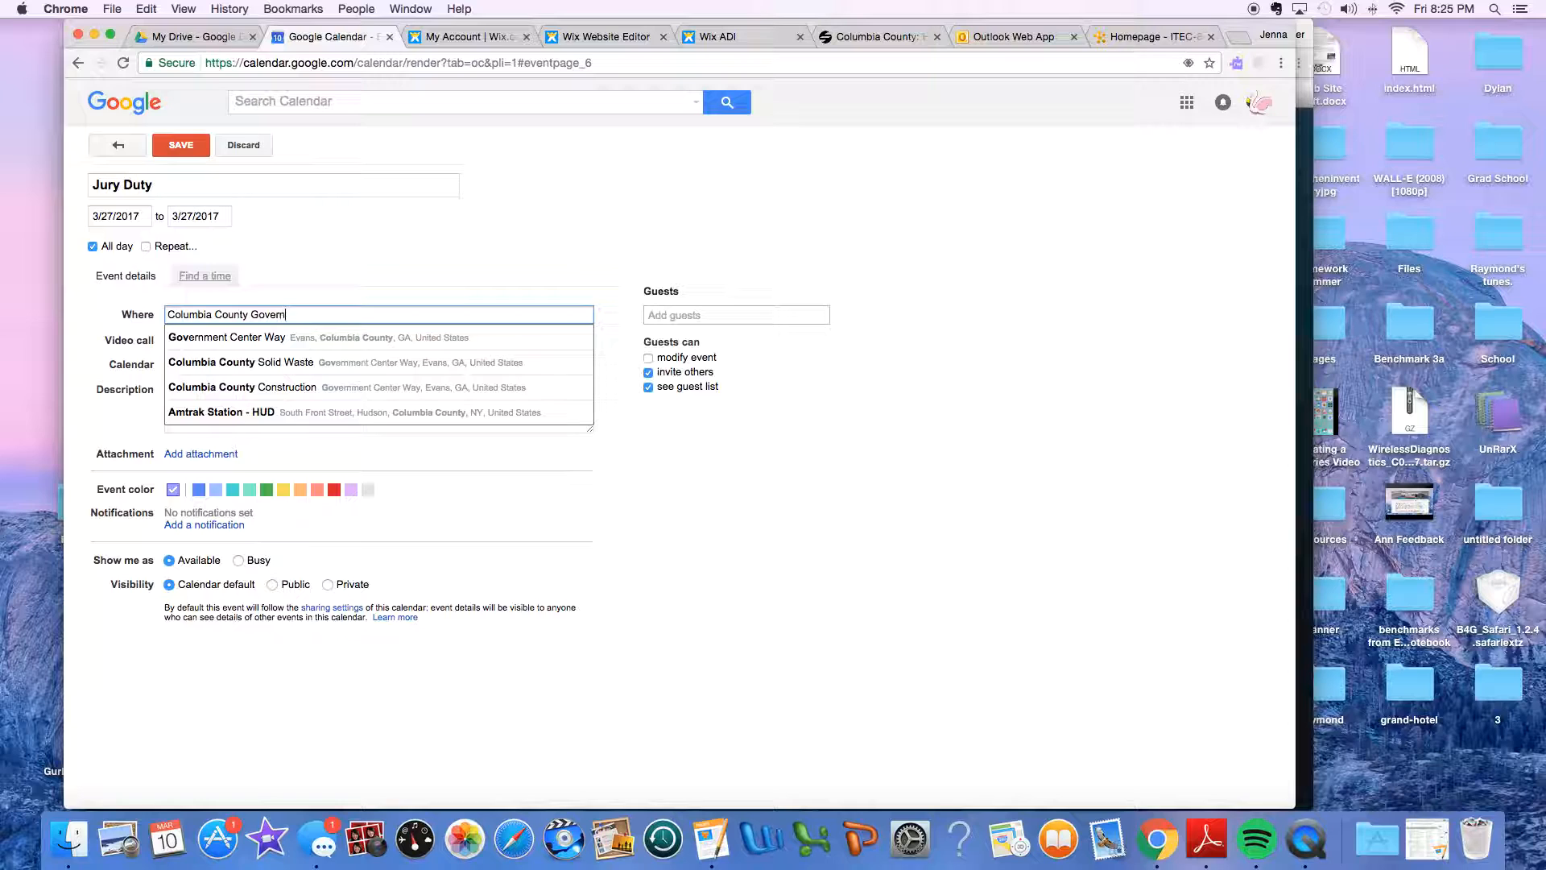
{"action": "key", "text": "BackSpace"}
{"action": "key", "text": "BackSpace"}
{"action": "type", "text": "m"}
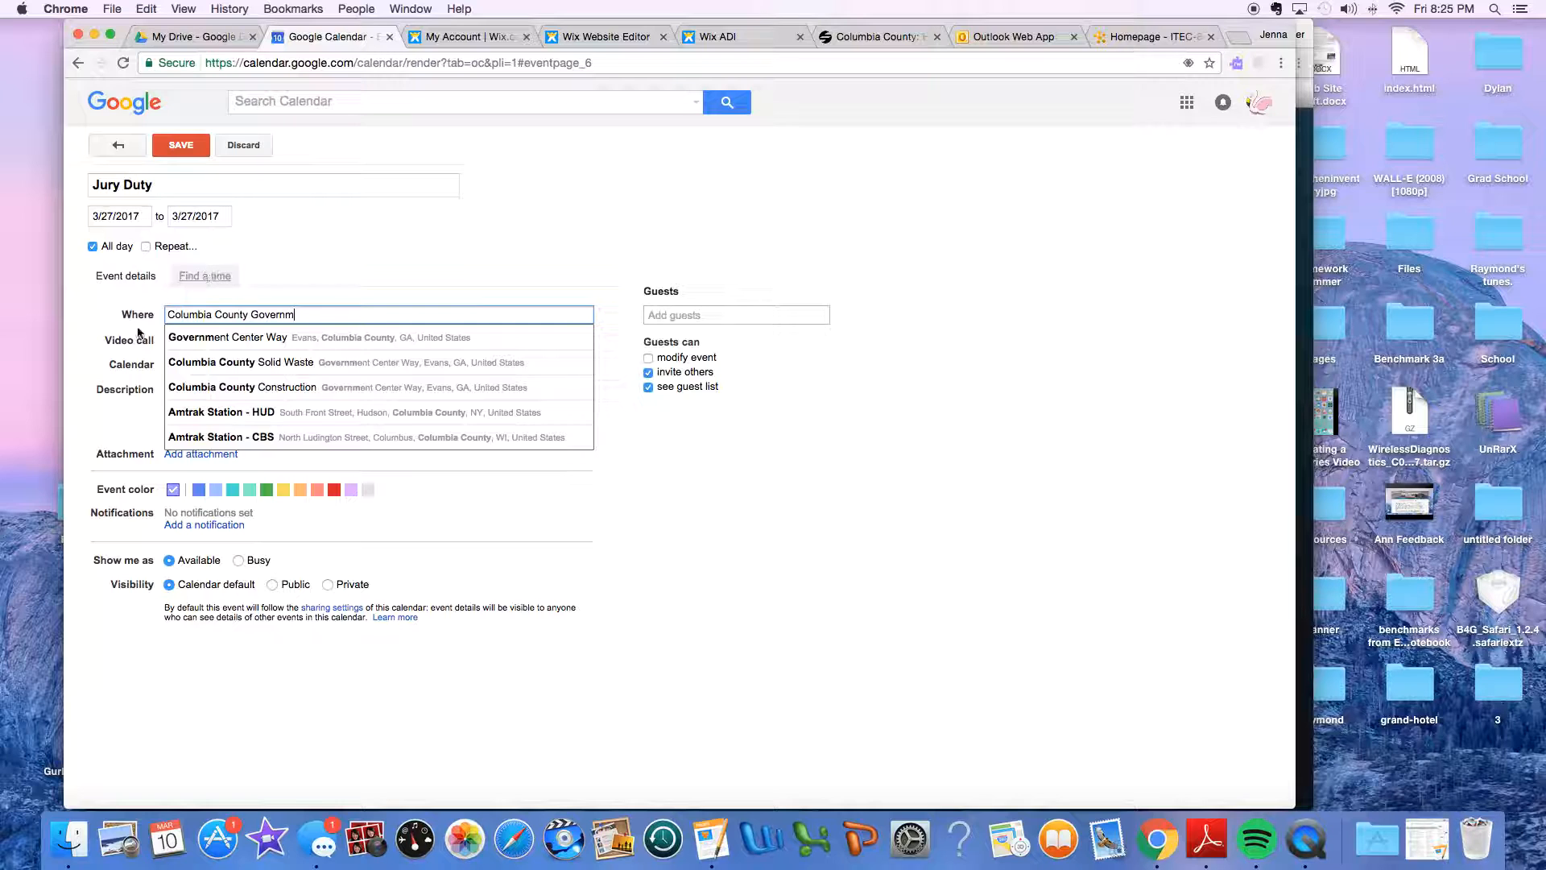
{"action": "left_click", "coordinate": [187, 341]}
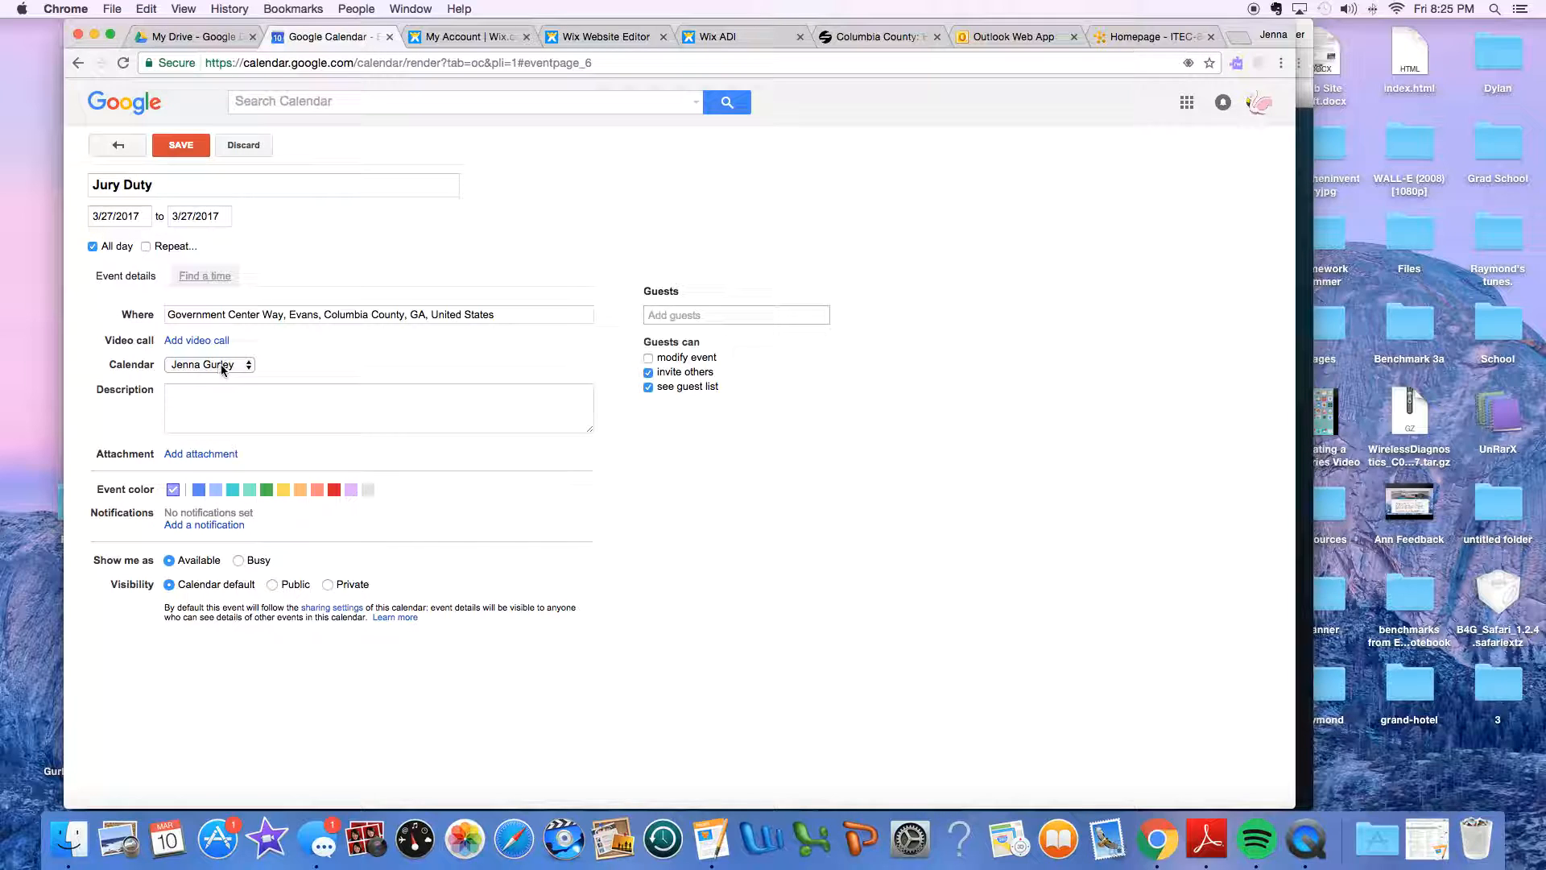
Step: Assign the Jury Duty event to the personal calendar instead of Class Calendar and save it
{"action": "left_click", "coordinate": [195, 365]}
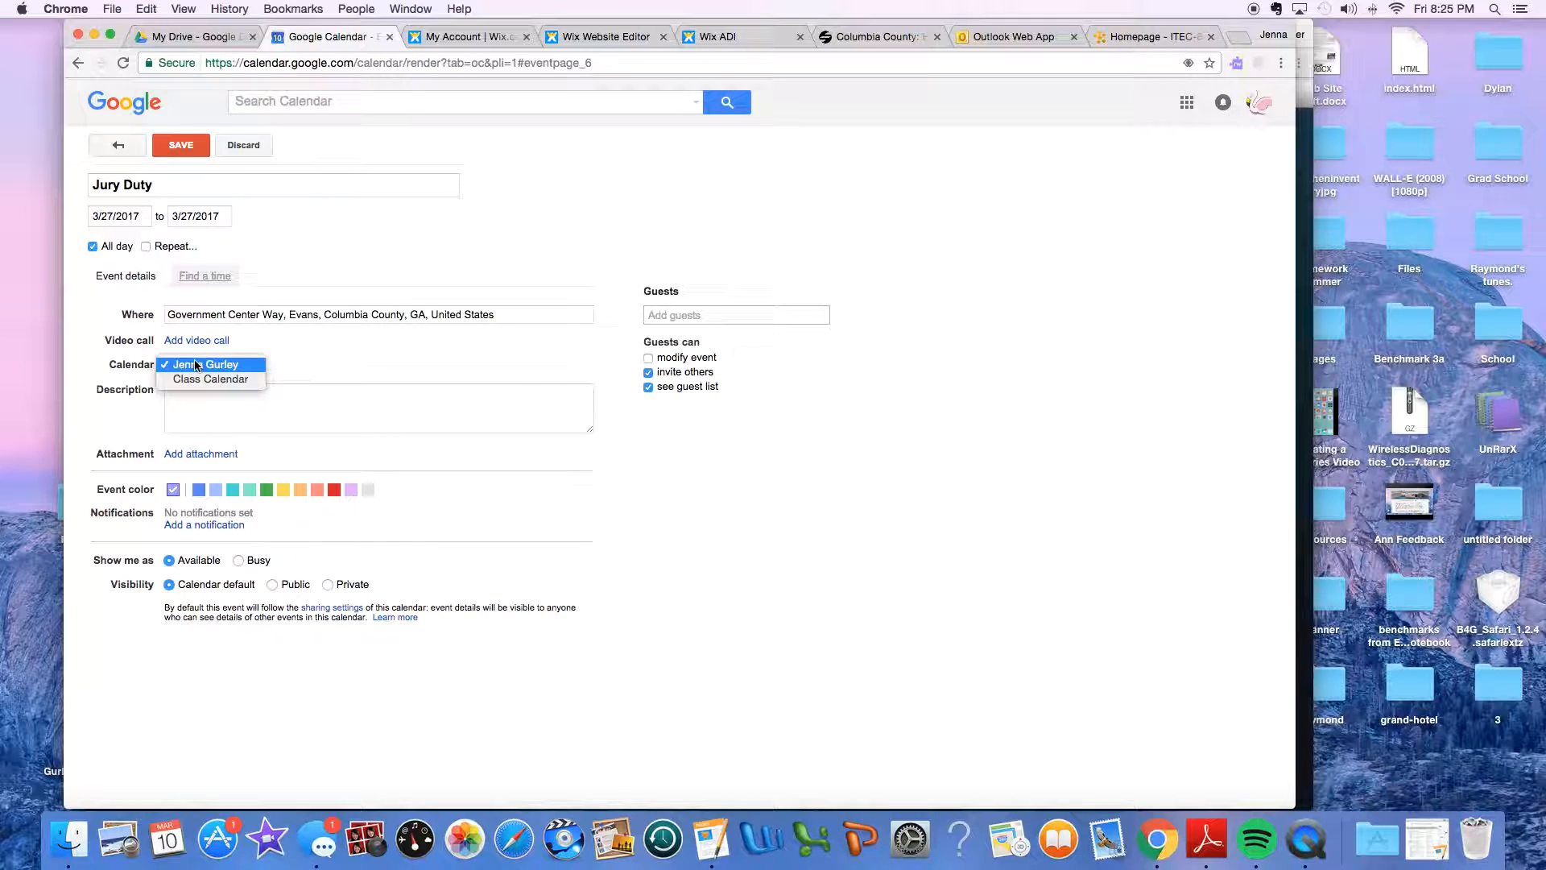
{"action": "left_click", "coordinate": [211, 379]}
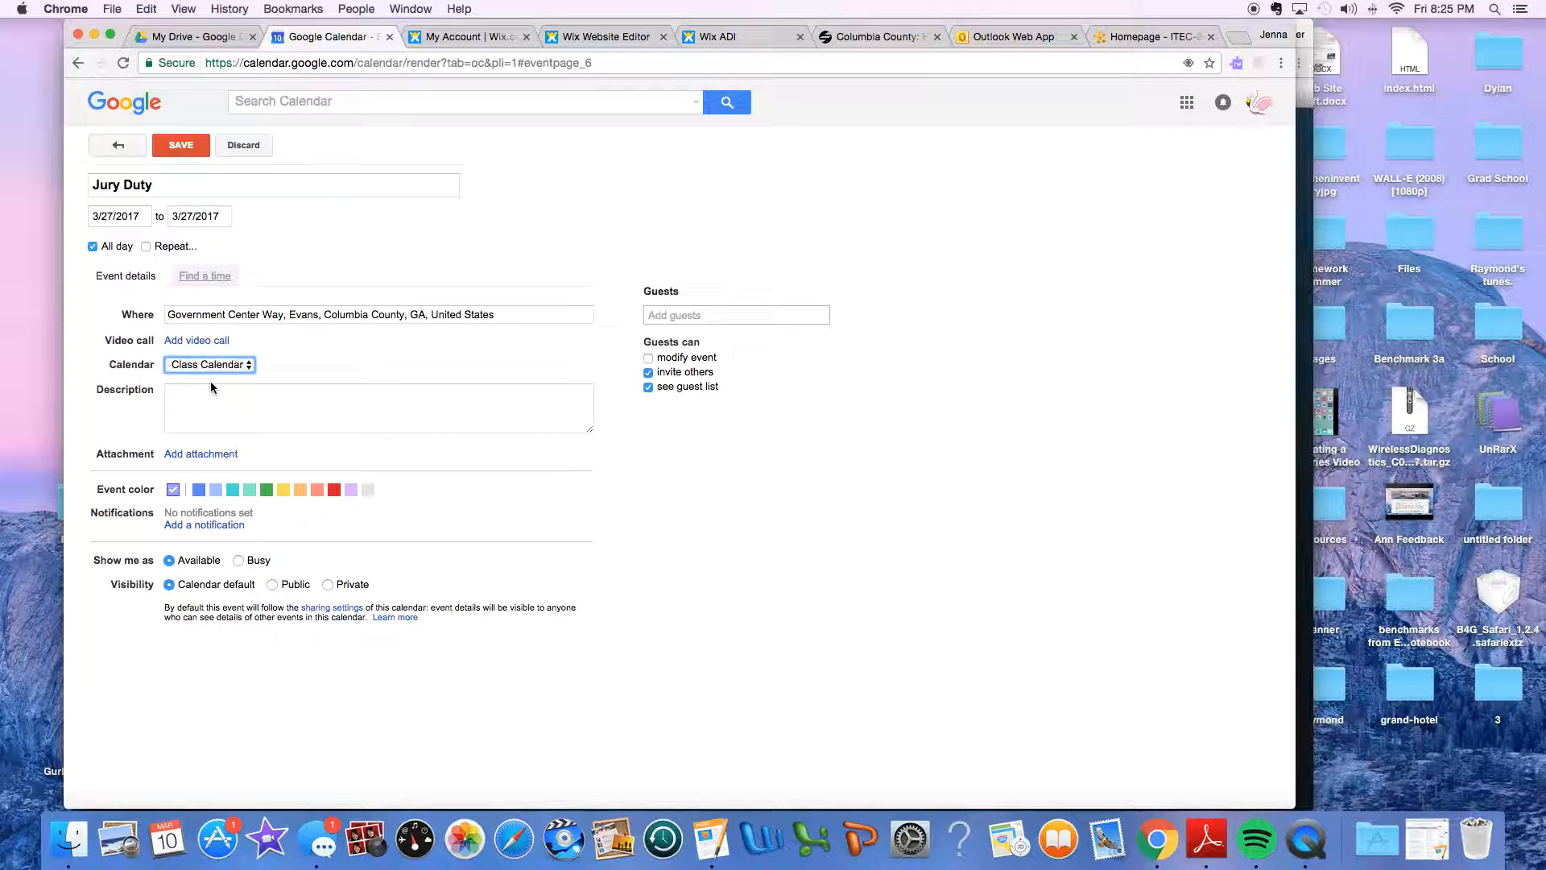
{"action": "left_click", "coordinate": [213, 365]}
{"action": "left_click", "coordinate": [215, 352]}
{"action": "left_click", "coordinate": [185, 146]}
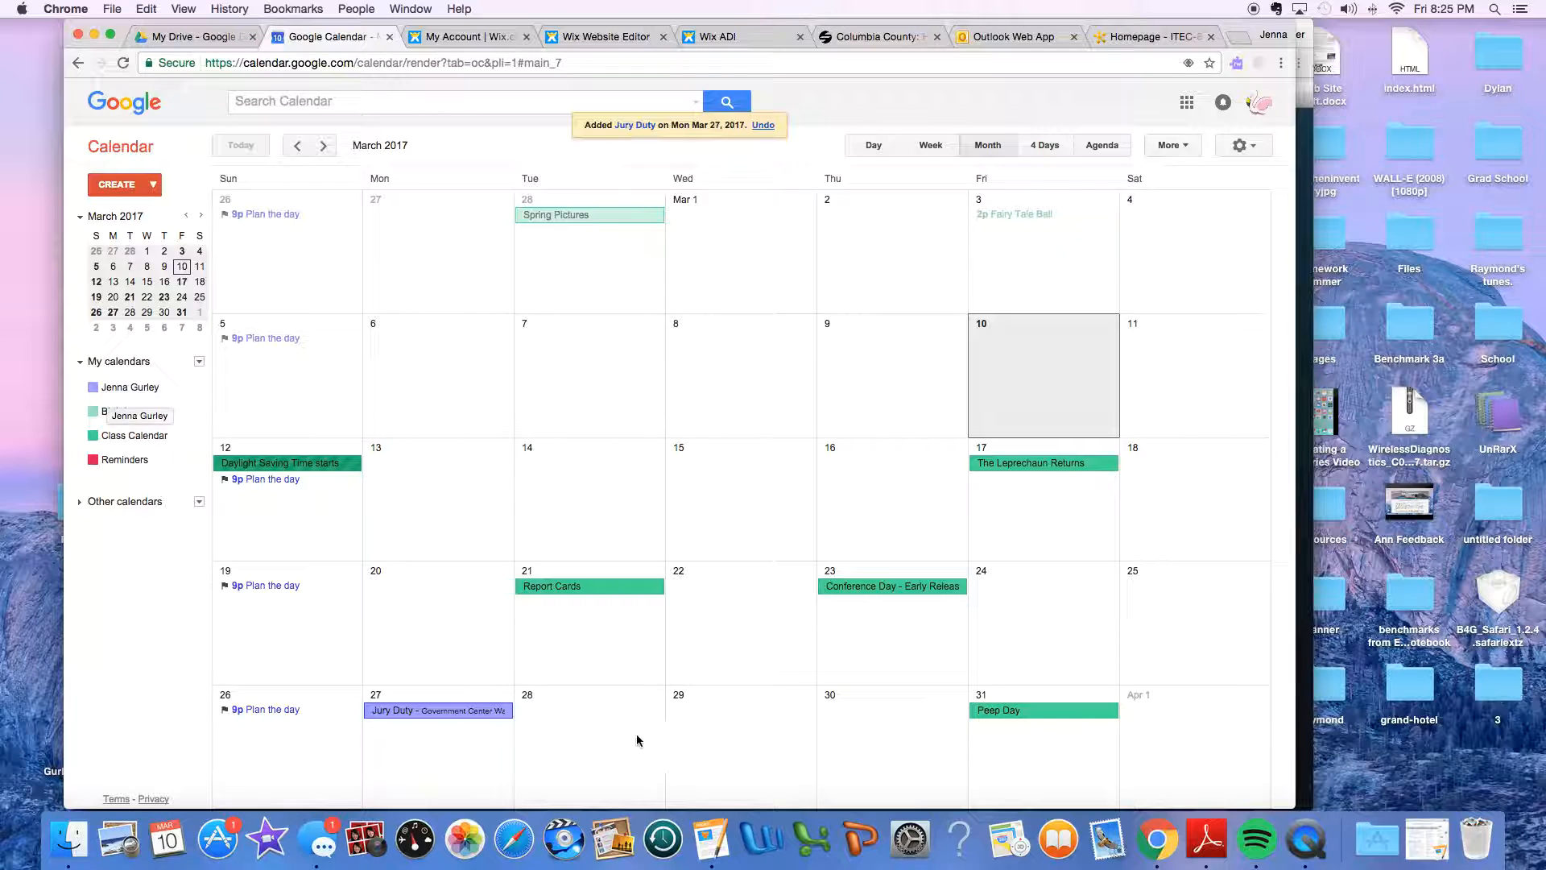
Step: View the details of the Conference Day, Report Cards, The Leprechaun Returns and Spring Pictures events
{"action": "left_click", "coordinate": [901, 587]}
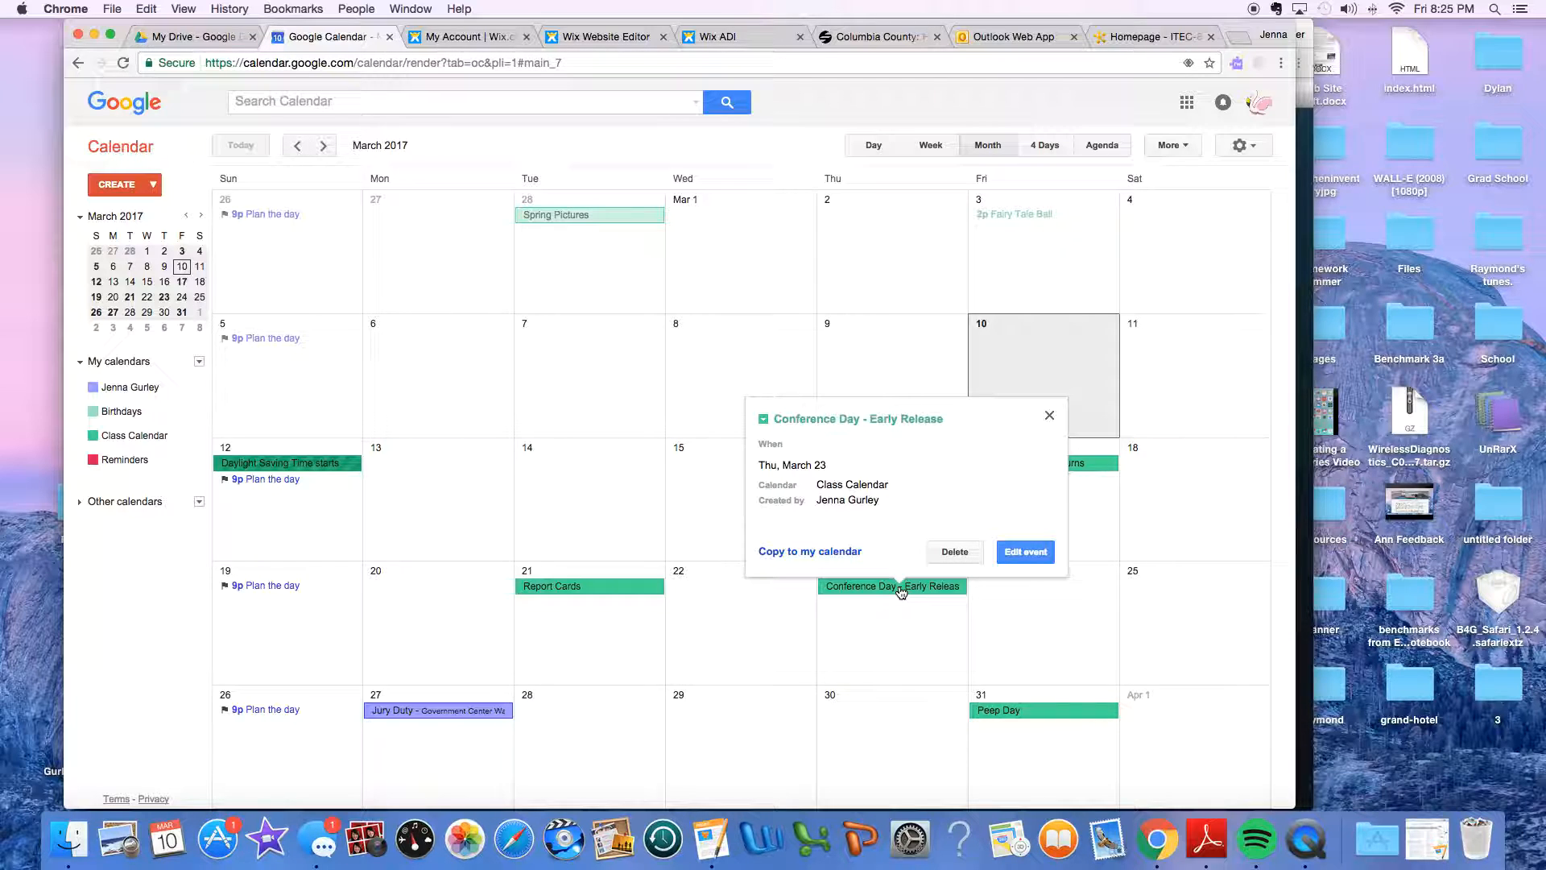
{"action": "left_click", "coordinate": [606, 587]}
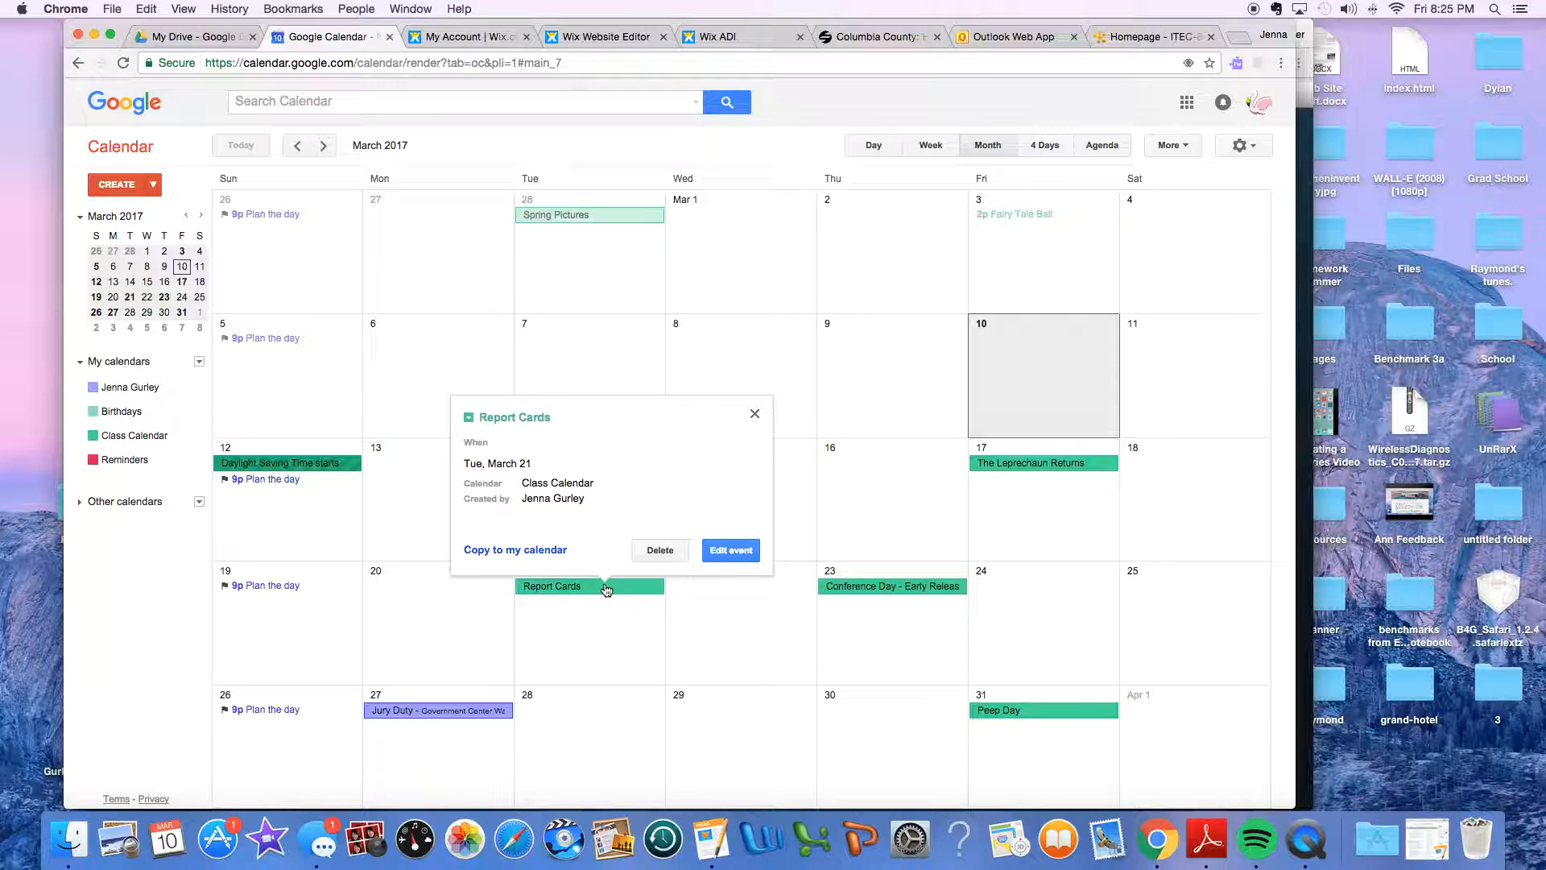
{"action": "left_click", "coordinate": [1079, 465]}
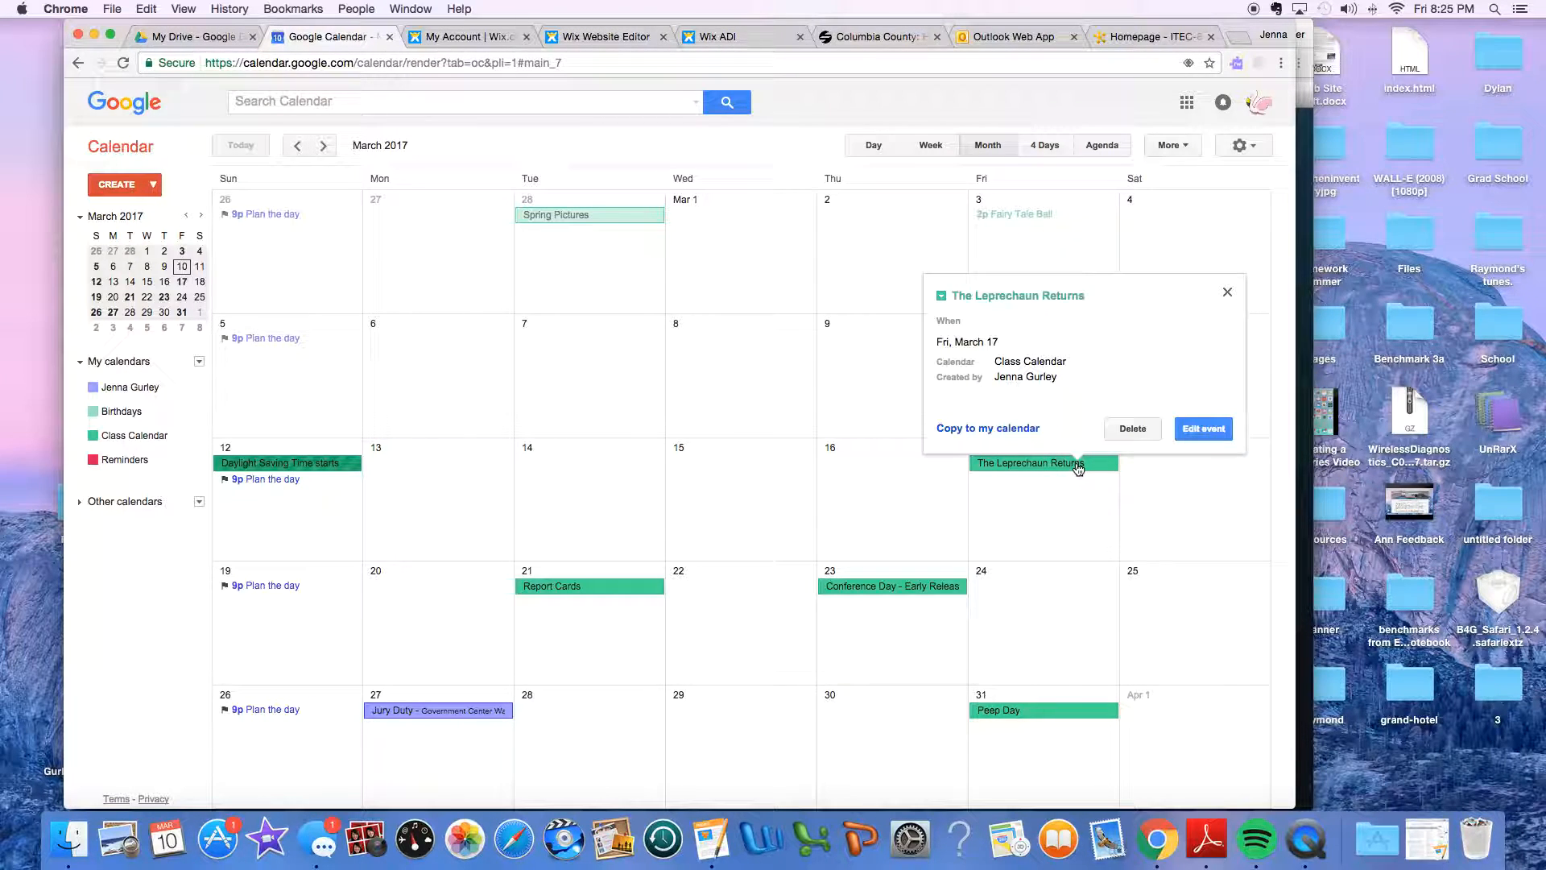
{"action": "left_click", "coordinate": [616, 212]}
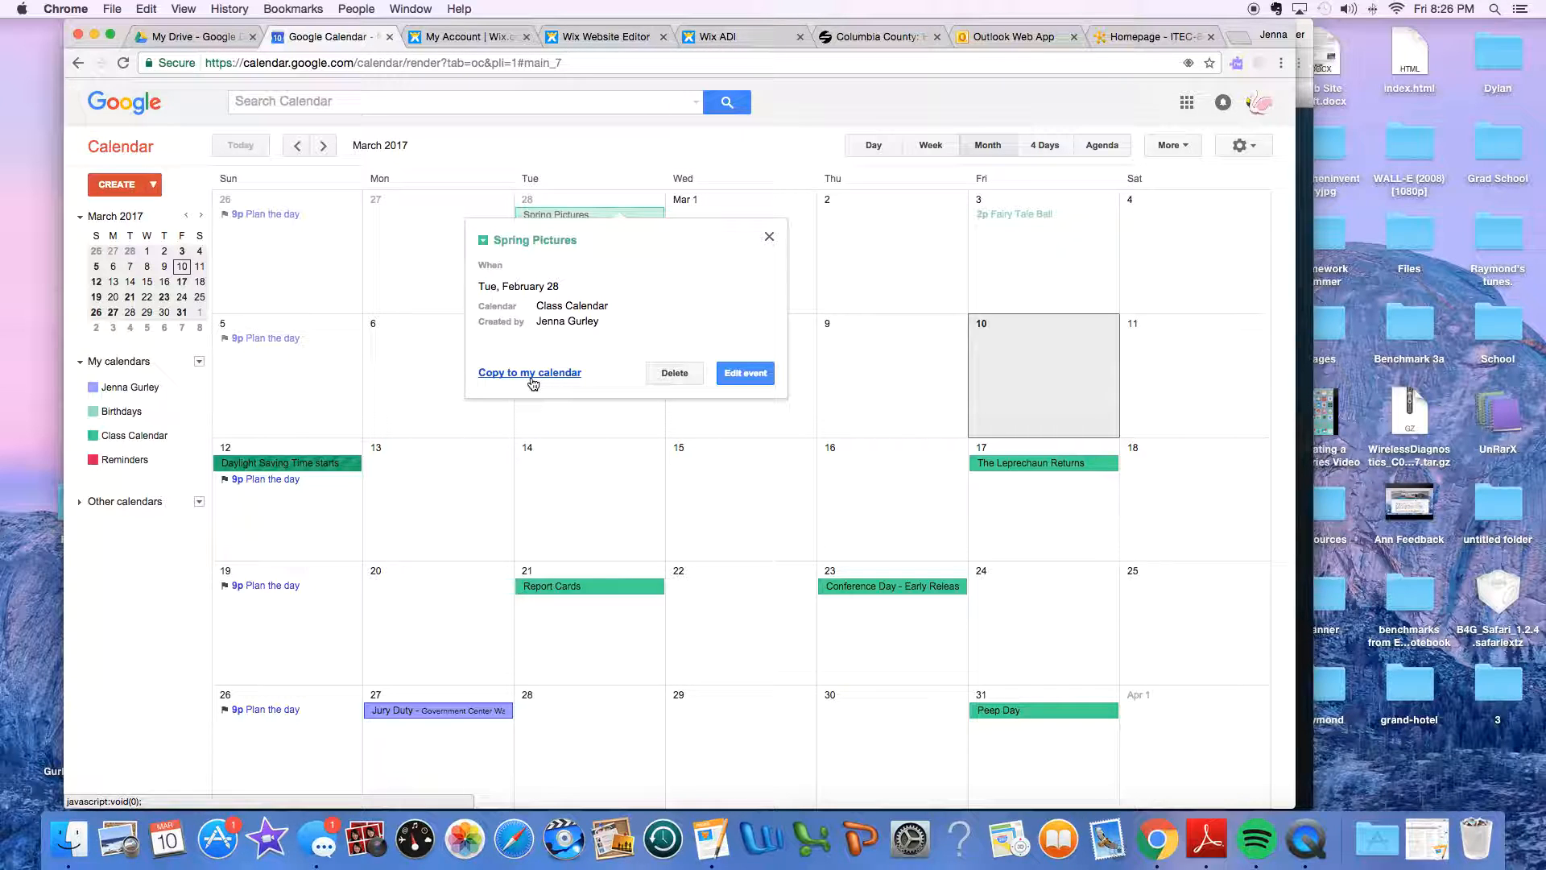
{"action": "left_click", "coordinate": [1091, 513]}
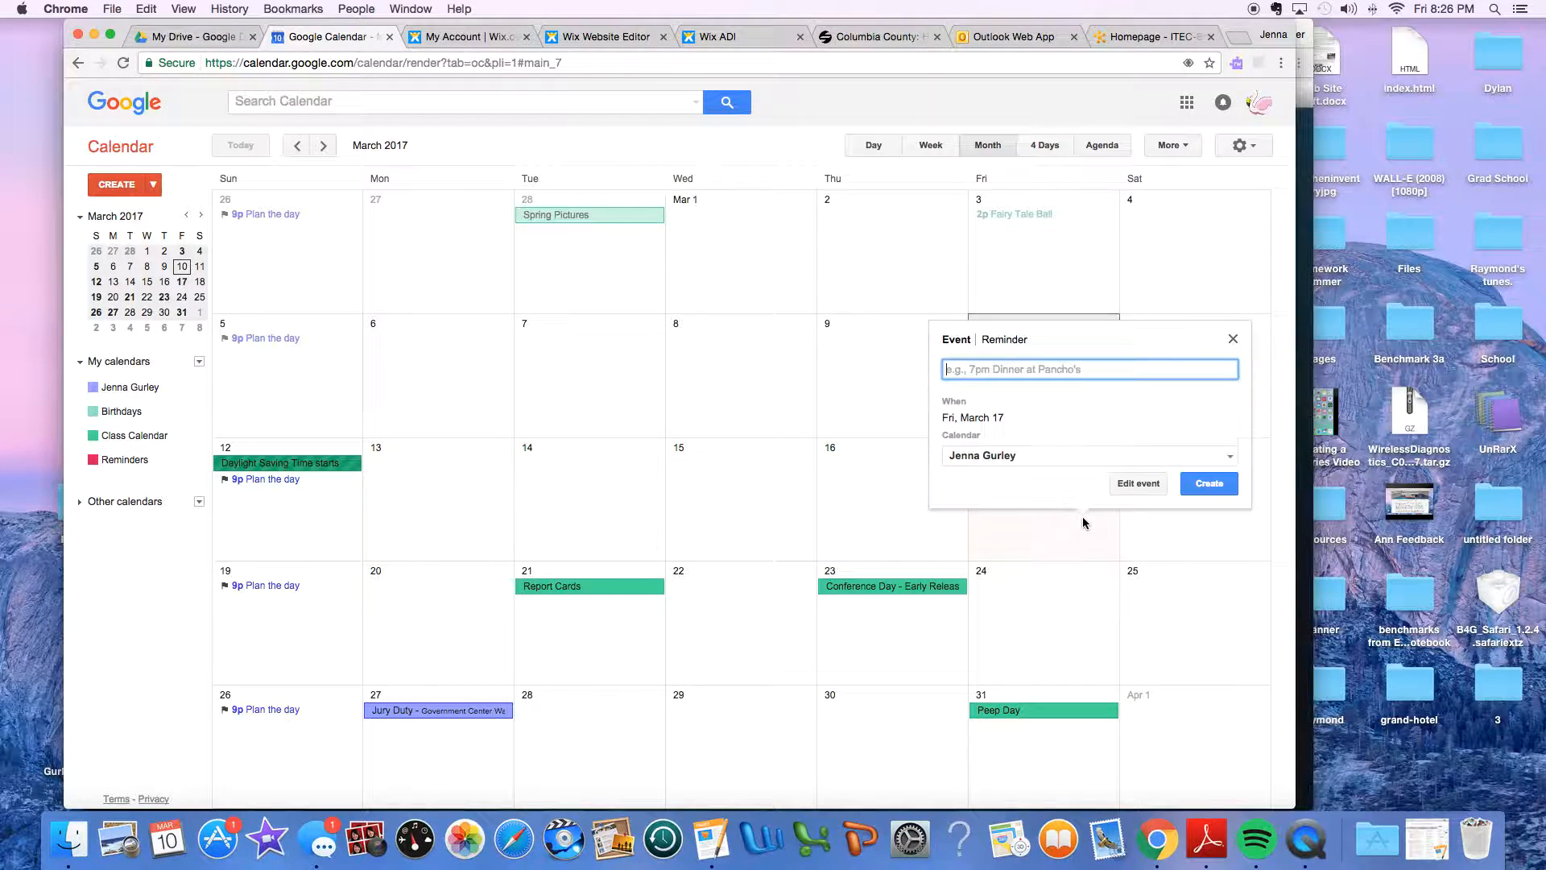
Step: View the details of the Fairy Tale Ball event on March 3 and close them
{"action": "left_click", "coordinate": [1021, 216]}
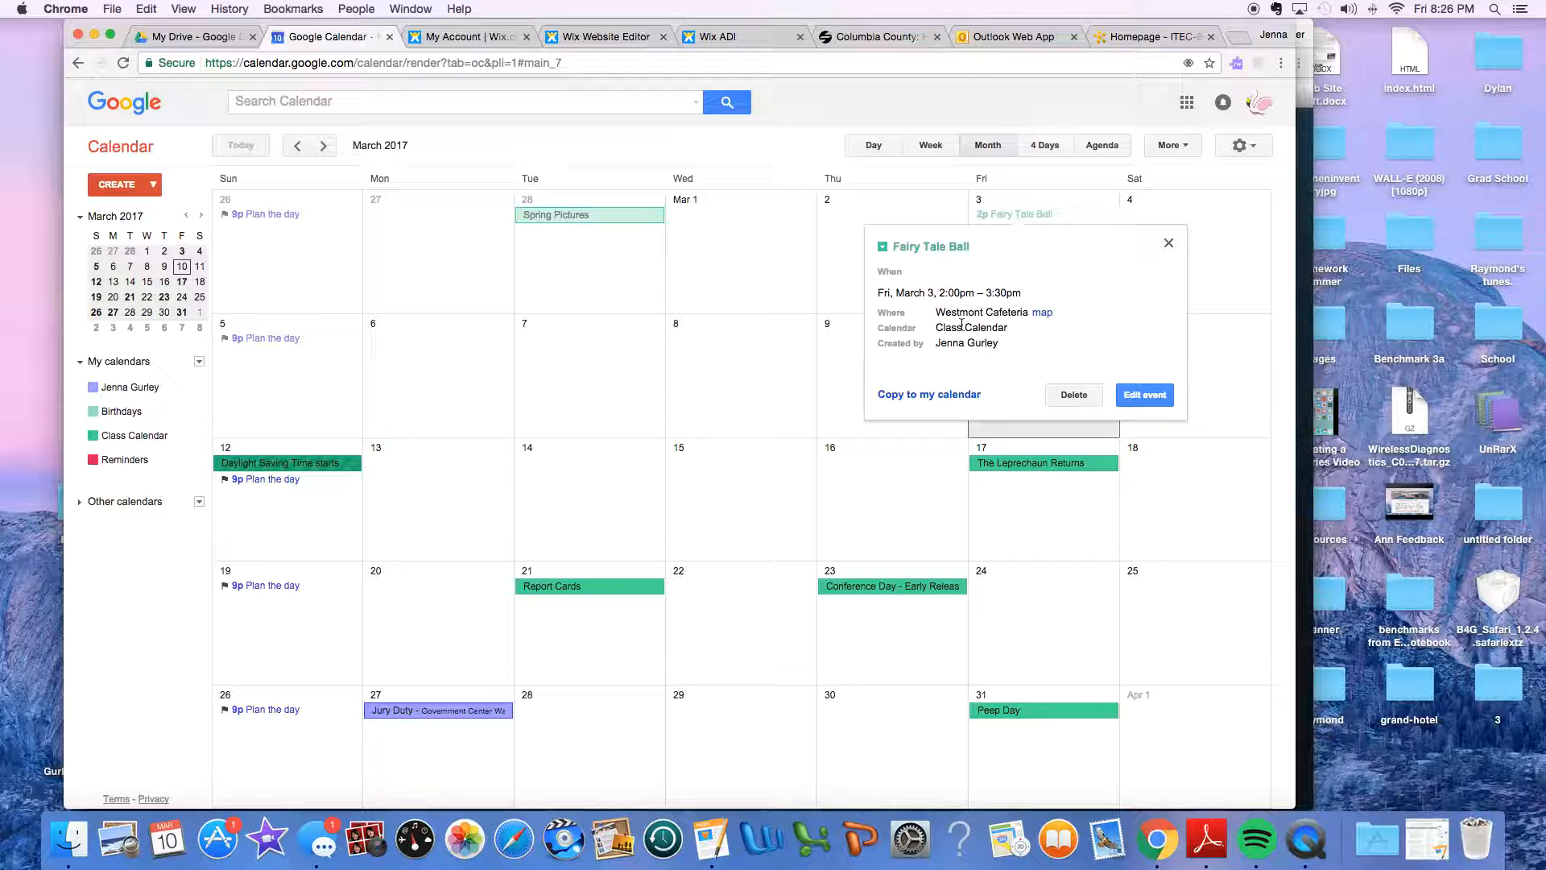
{"action": "left_click", "coordinate": [1168, 243]}
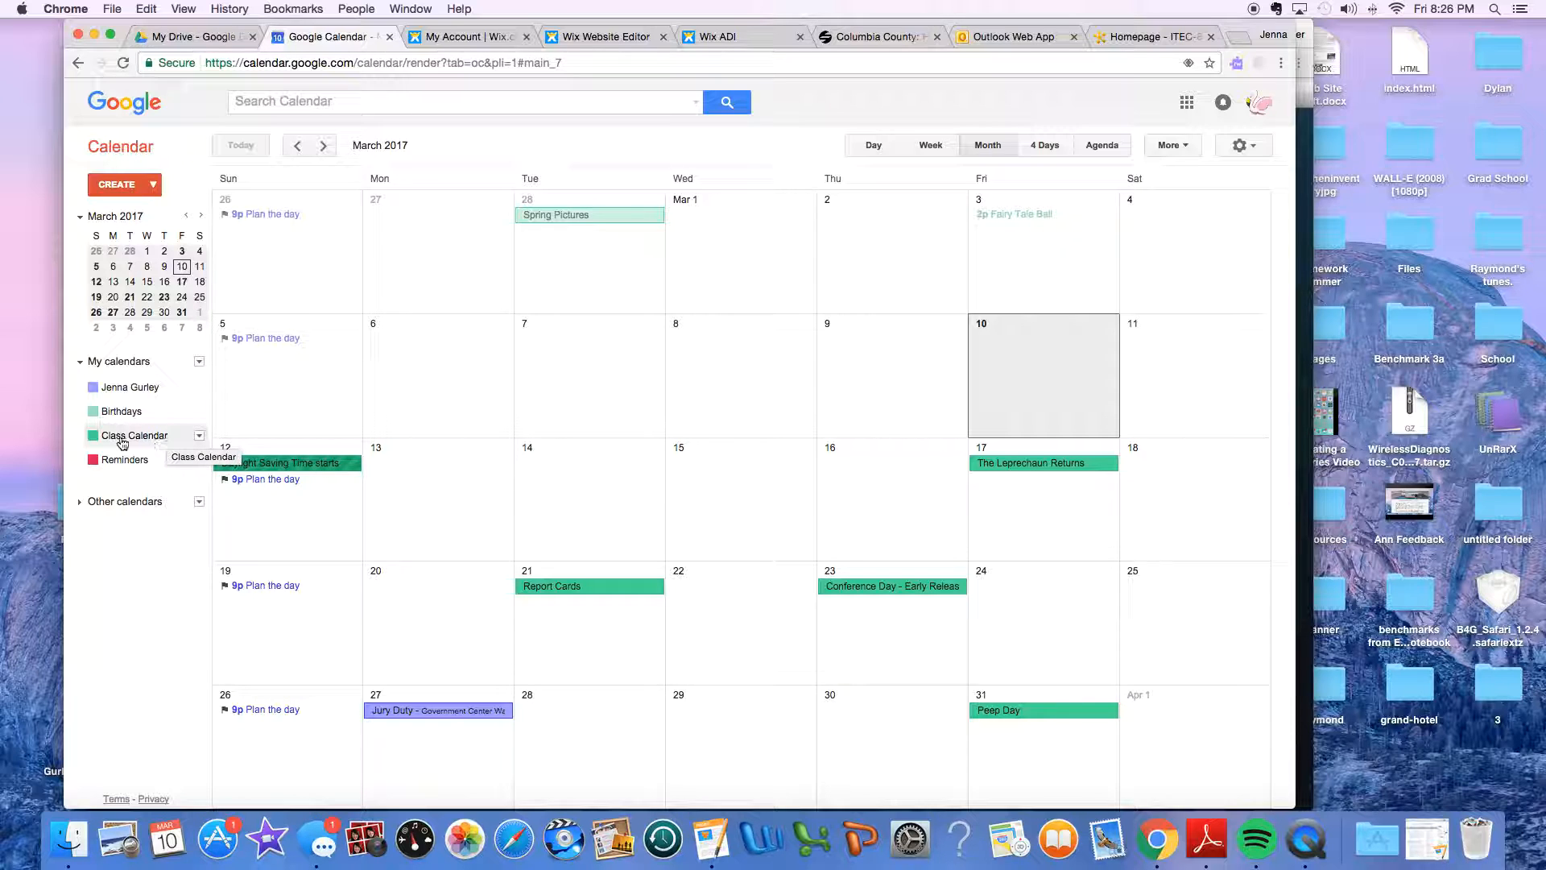
Step: Review Class Calendar's sharing settings, including its public access and the people it is shared with
{"action": "left_click", "coordinate": [197, 439]}
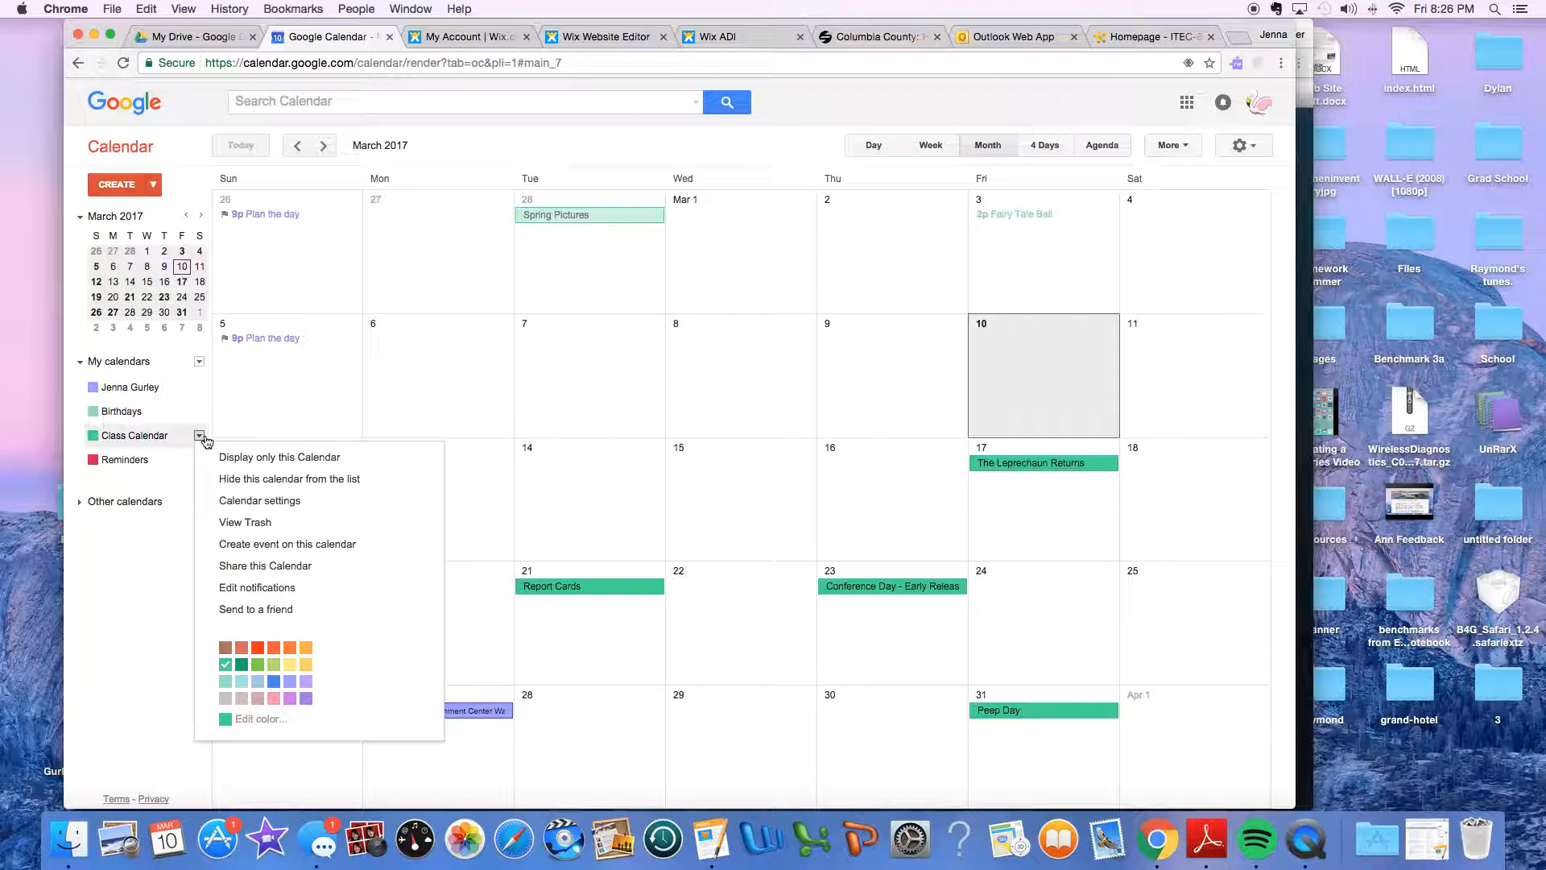
{"action": "left_click", "coordinate": [291, 567]}
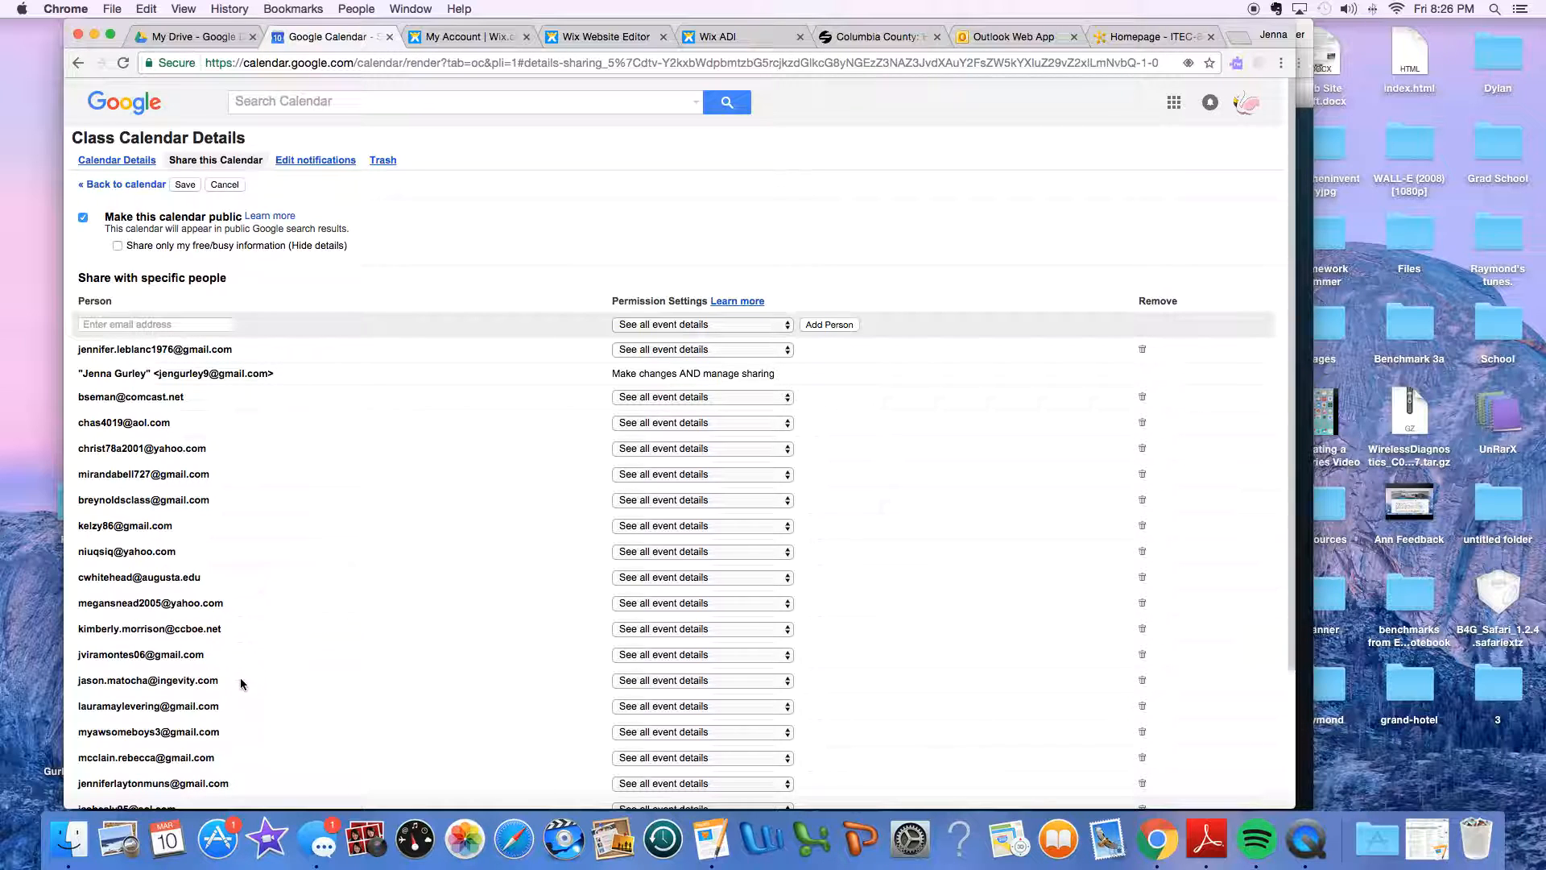
{"action": "scroll", "coordinate": [240, 678], "scroll_direction": "down", "scroll_amount": 5}
{"action": "scroll", "coordinate": [240, 683], "scroll_direction": "up", "scroll_amount": 5}
Step: Copy the full website embed code from Class Calendar's details
{"action": "left_click", "coordinate": [104, 161]}
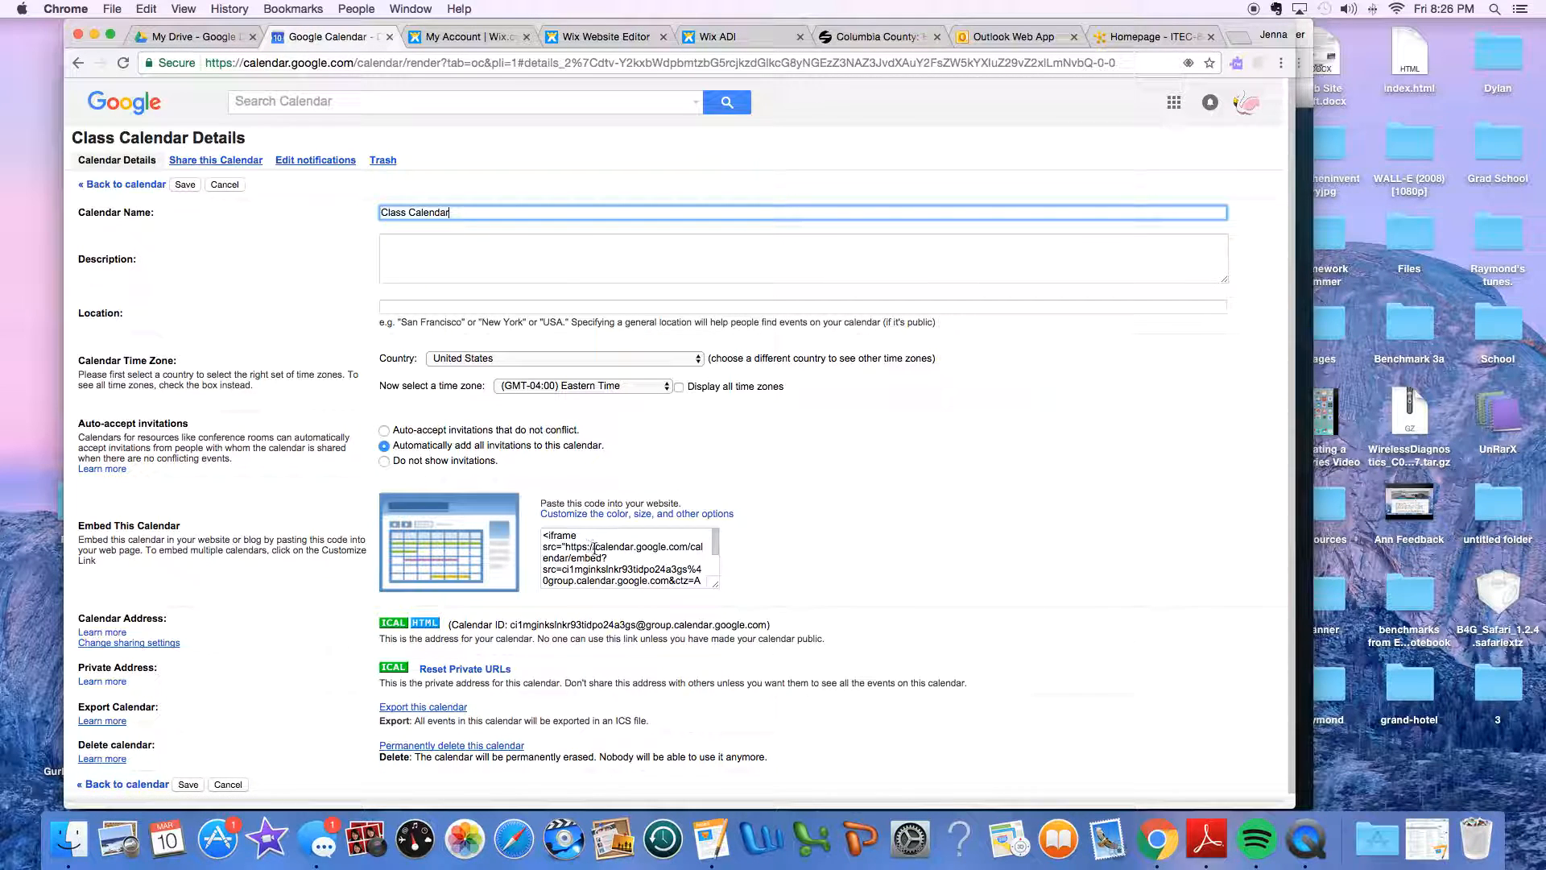
{"action": "left_click", "coordinate": [602, 556]}
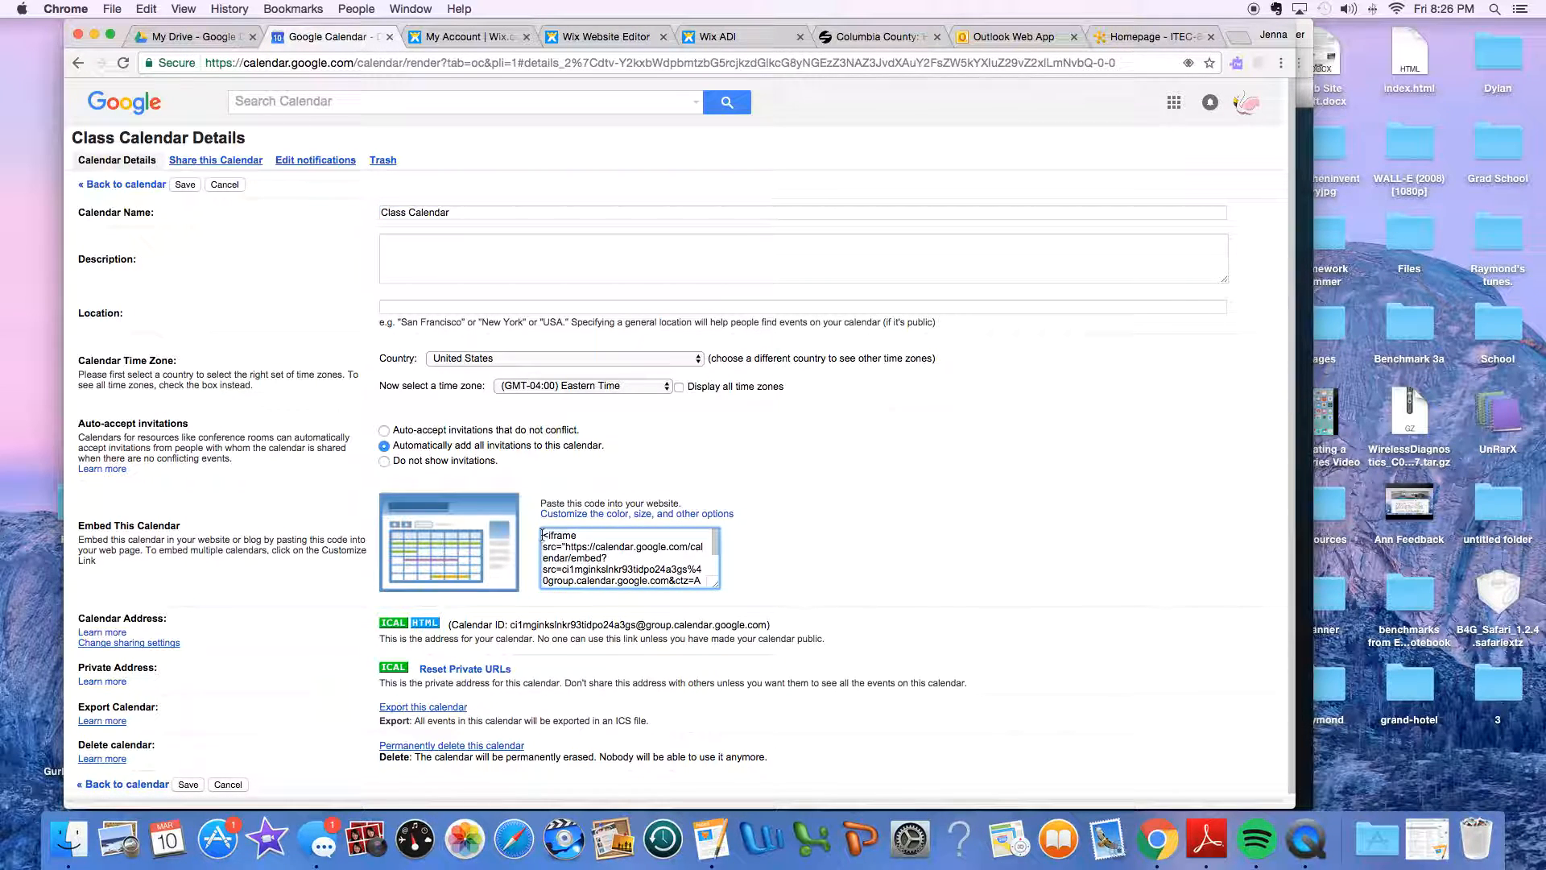
{"action": "left_click_drag", "start_coordinate": [545, 534], "coordinate": [756, 604]}
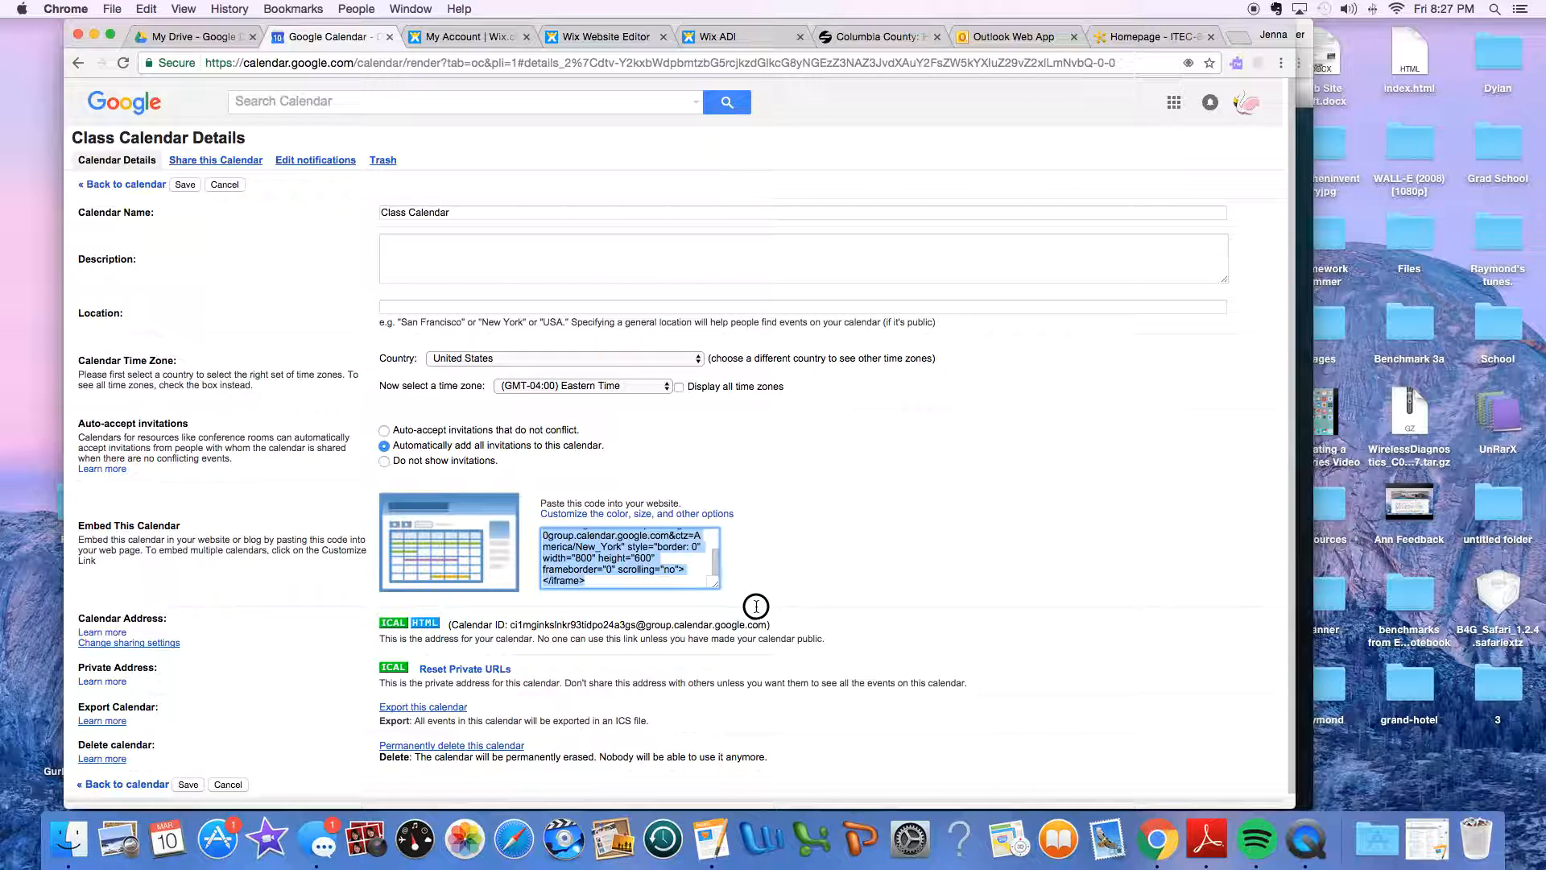
{"action": "right_click", "coordinate": [587, 551]}
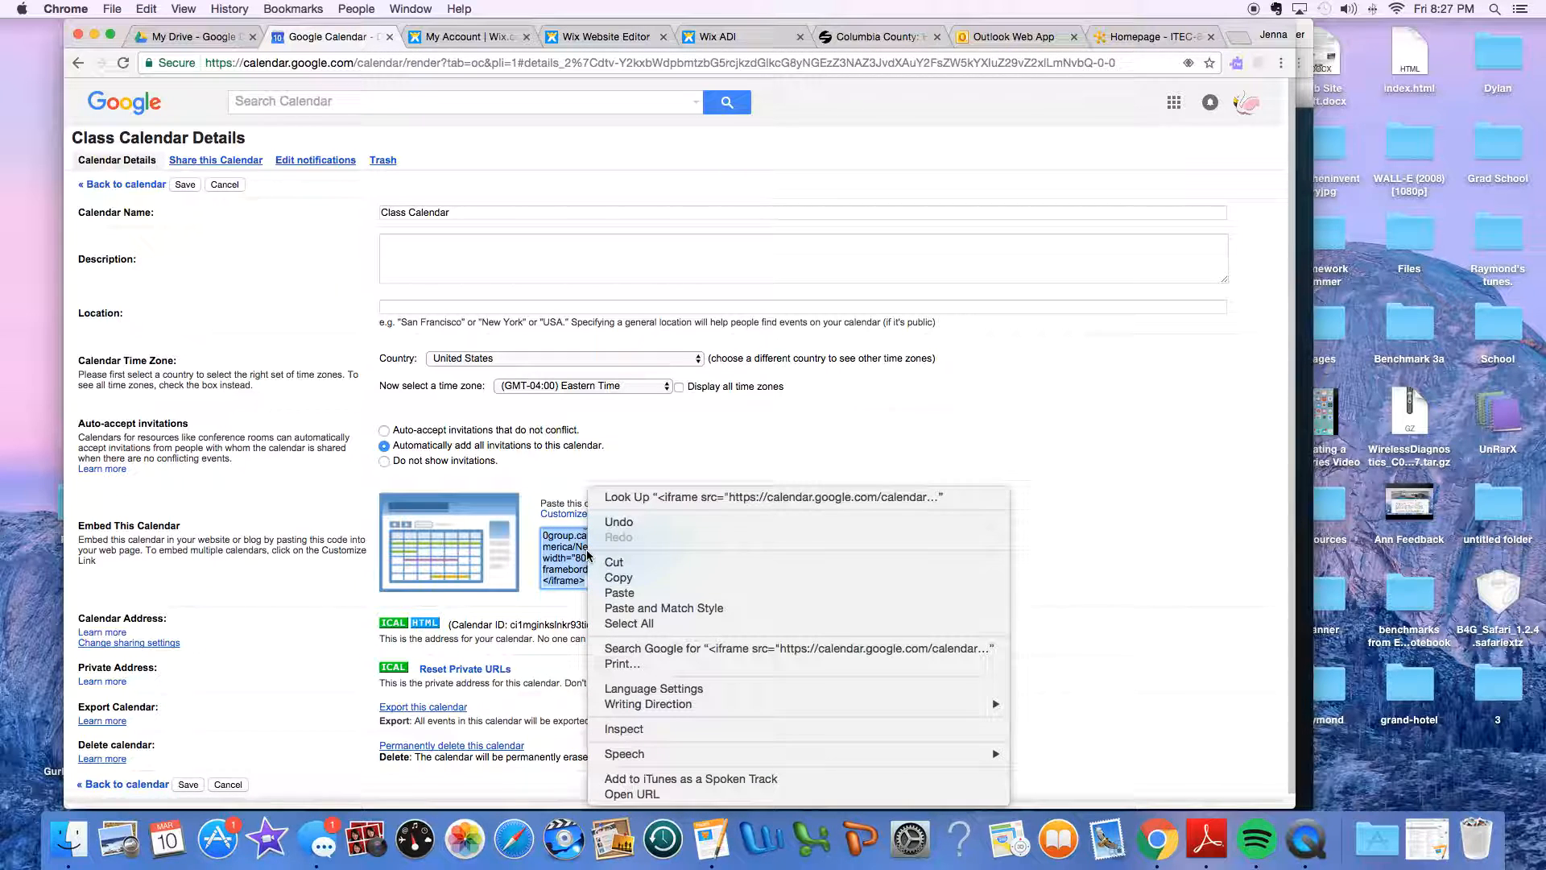
{"action": "left_click", "coordinate": [617, 577]}
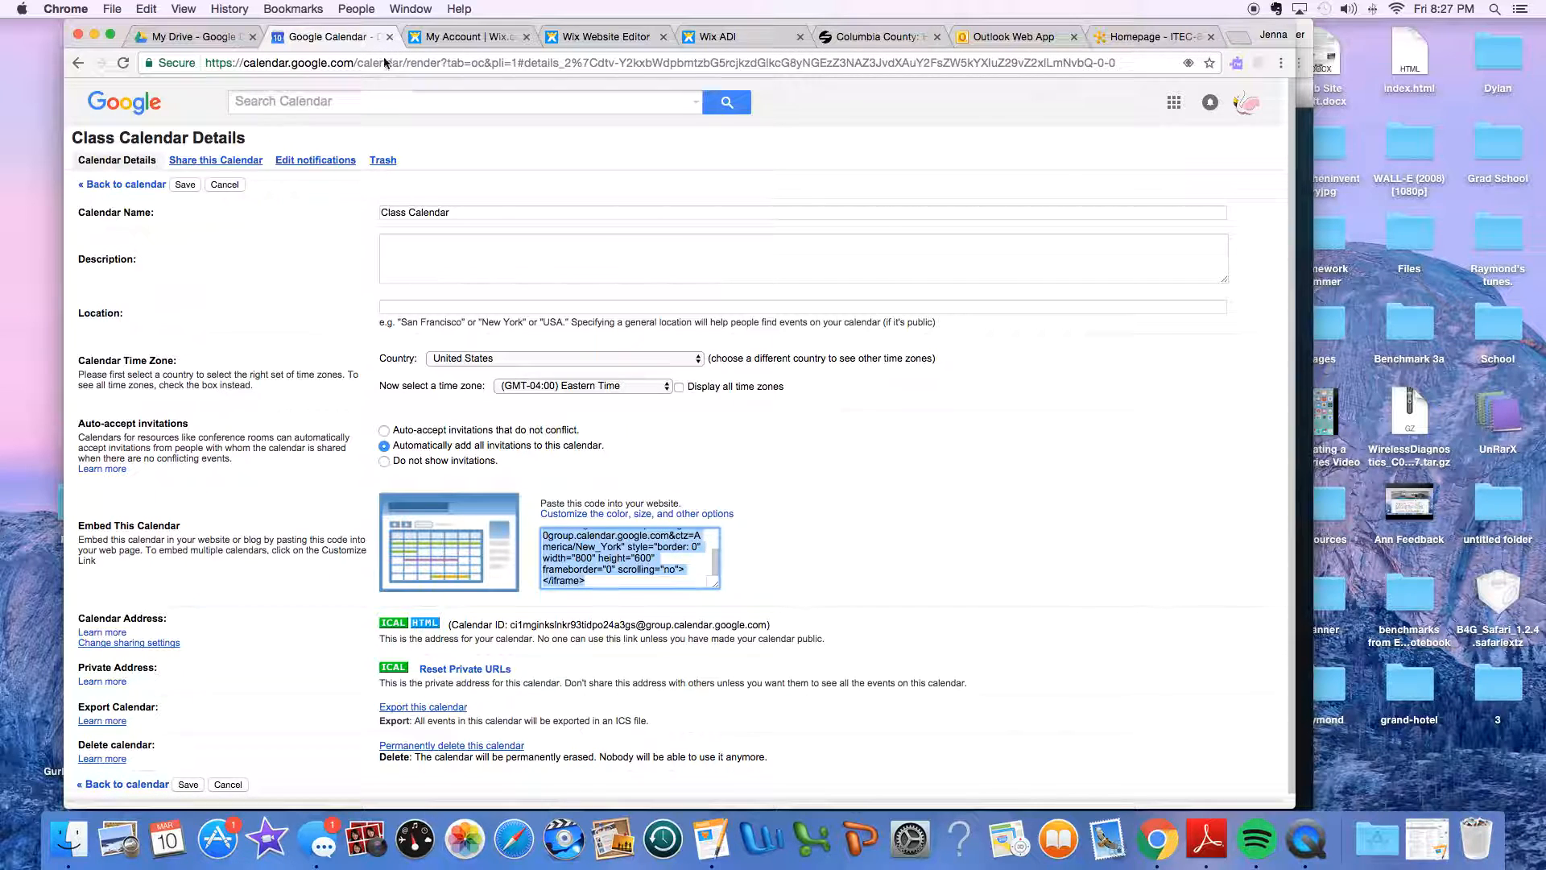
Step: Switch to the Wix Website Editor and add an Embed a Site element to the Fluency page
{"action": "left_click", "coordinate": [614, 36]}
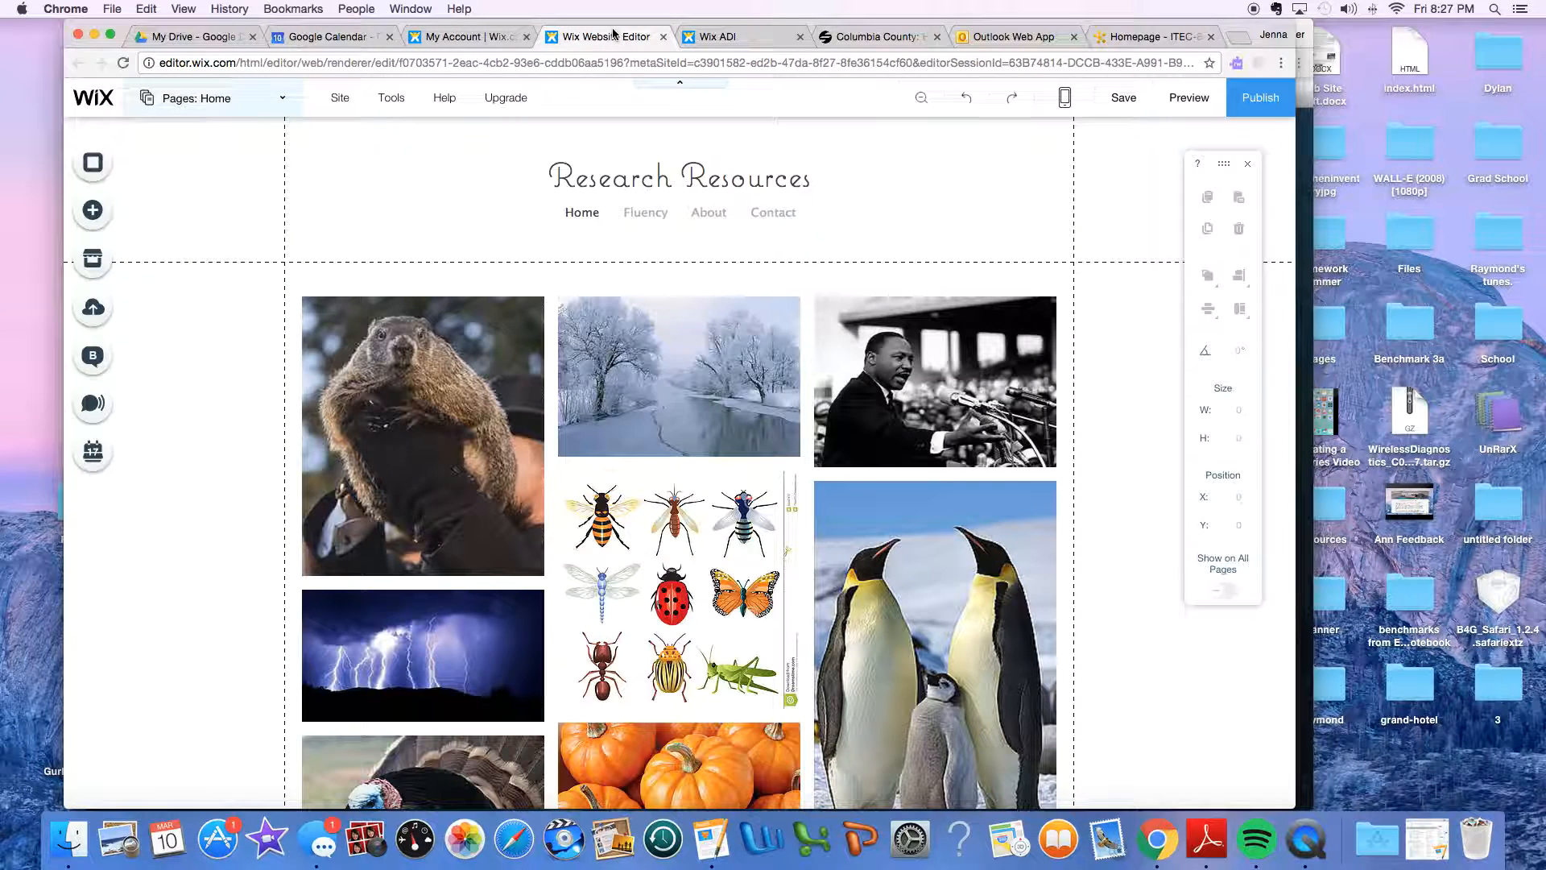
{"action": "left_click", "coordinate": [246, 98]}
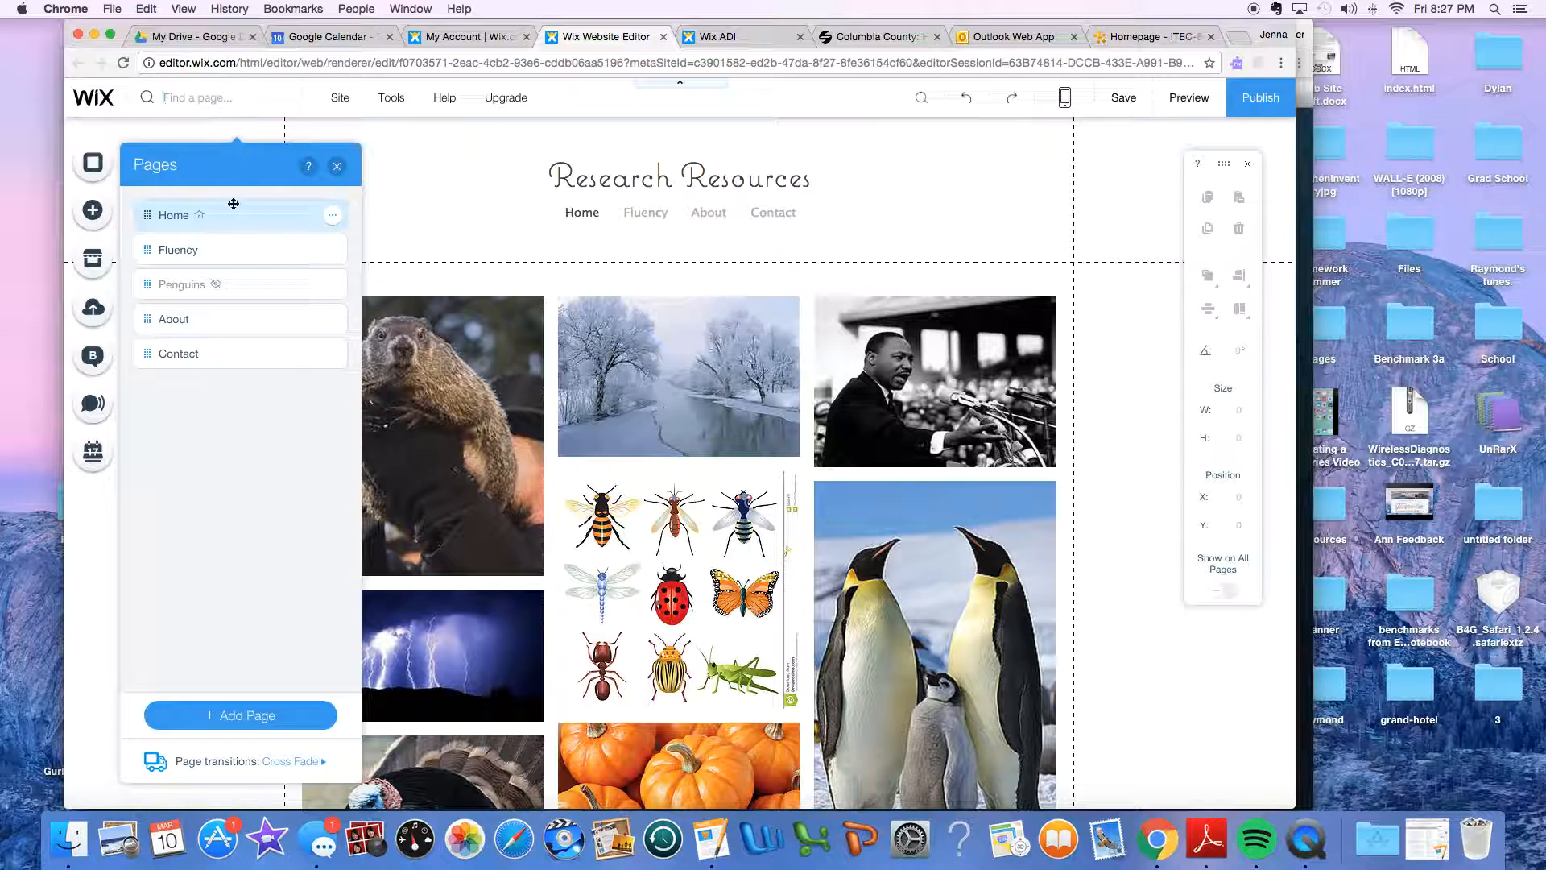
{"action": "left_click", "coordinate": [190, 251]}
{"action": "left_click", "coordinate": [535, 316]}
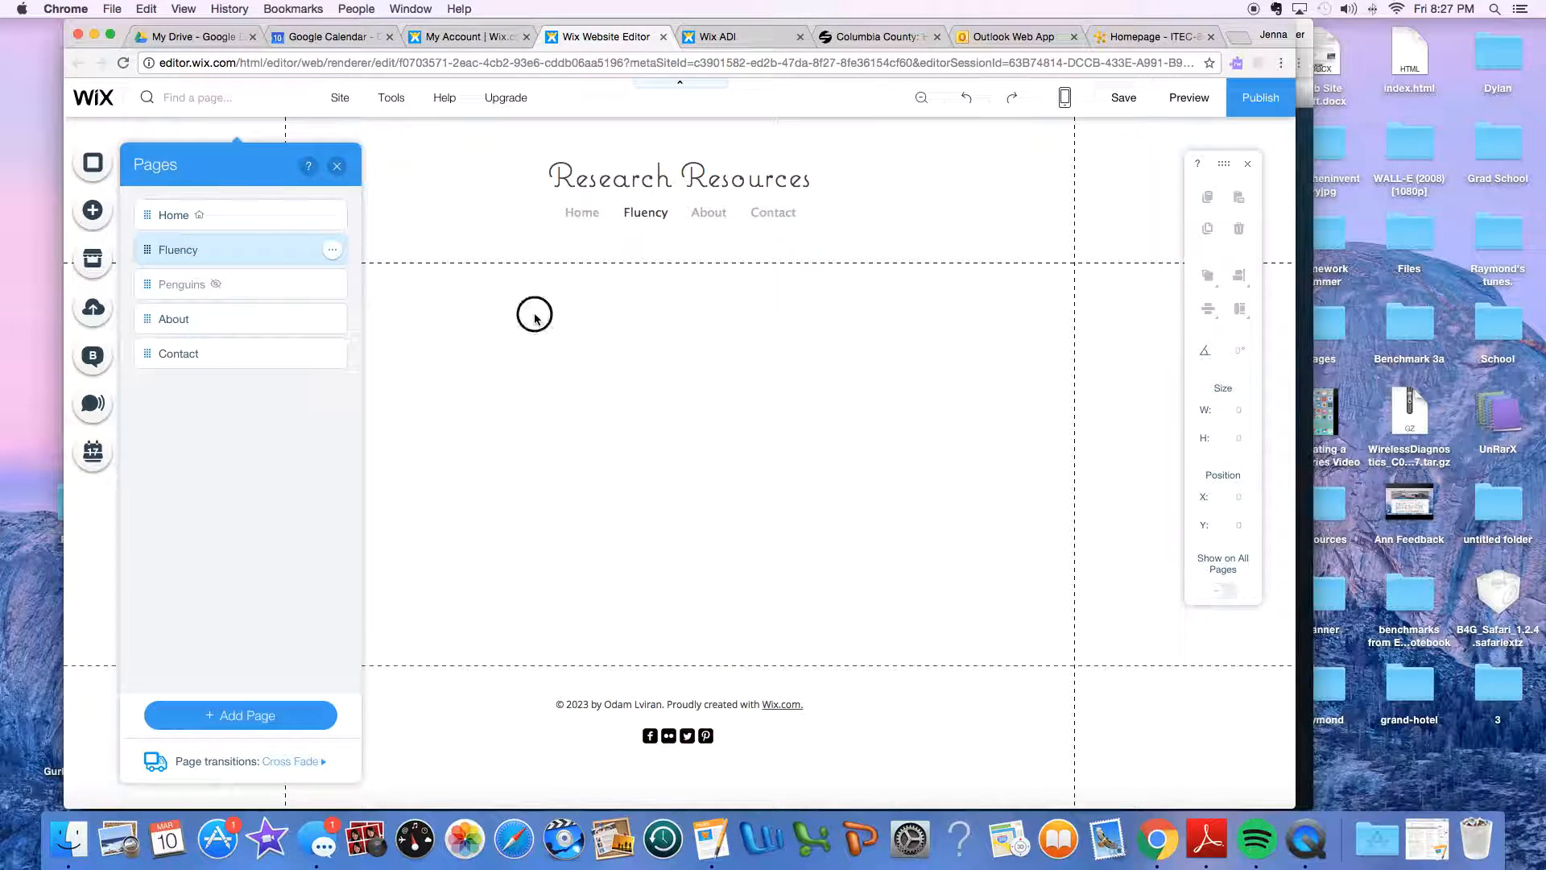
{"action": "left_click", "coordinate": [105, 214]}
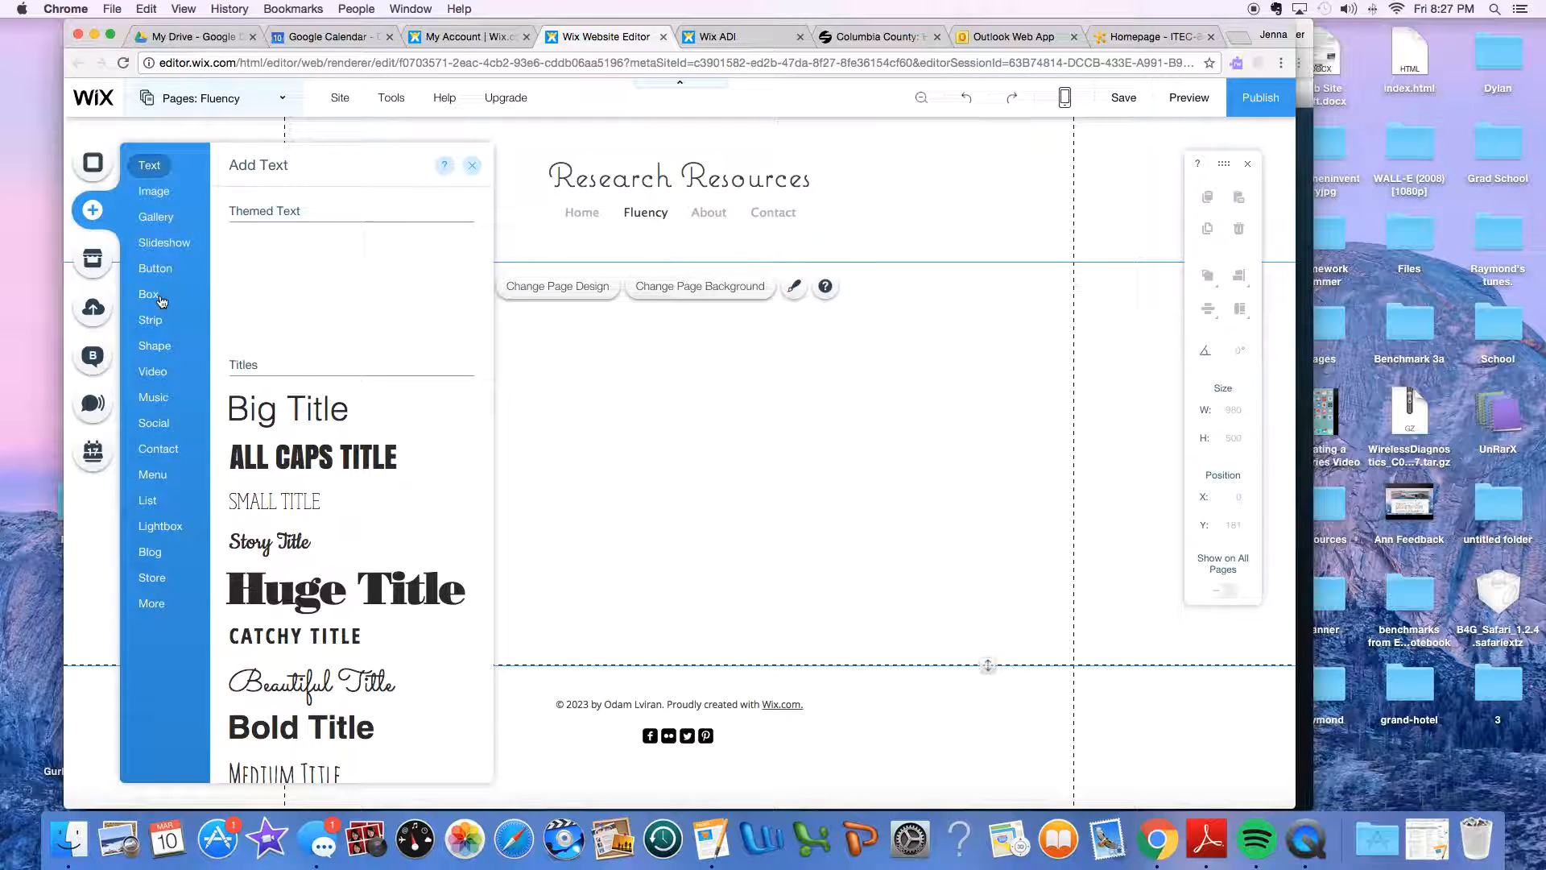
{"action": "left_click", "coordinate": [153, 606]}
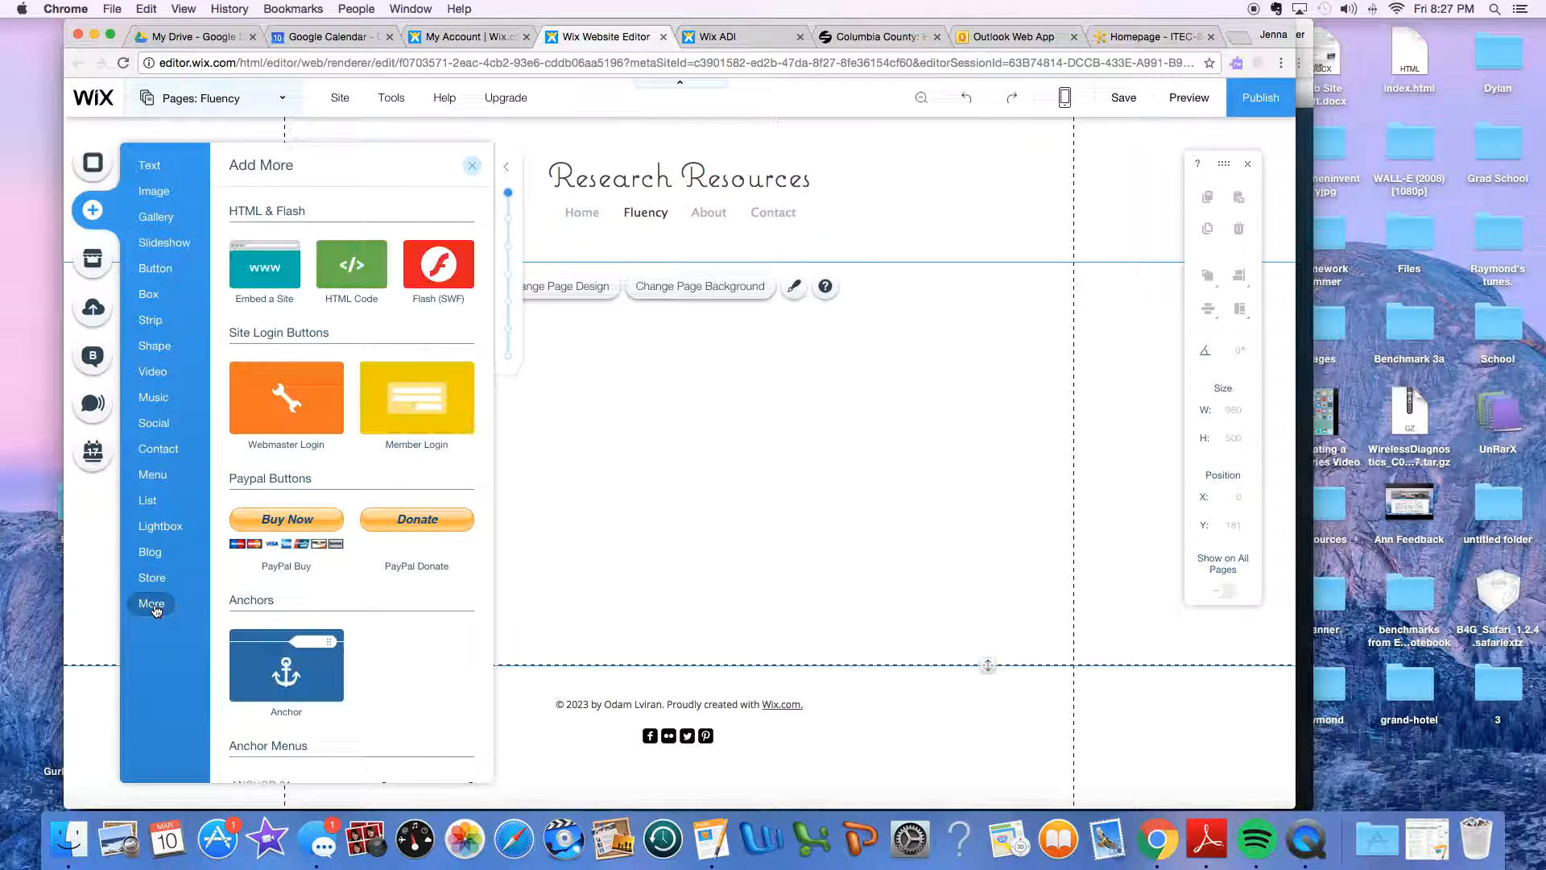
{"action": "left_click", "coordinate": [268, 281]}
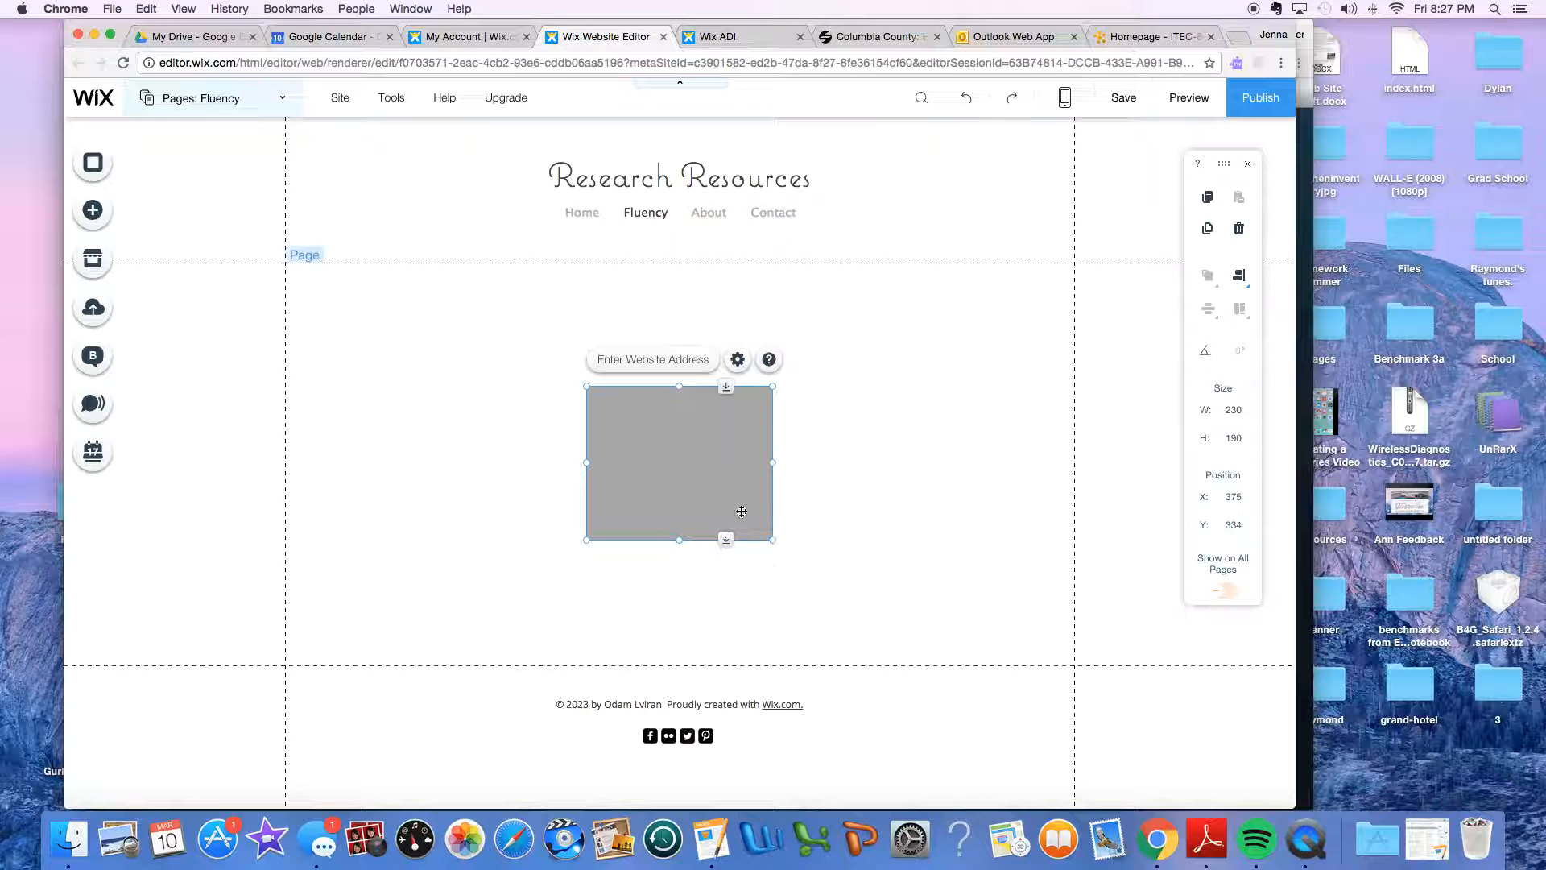
Step: Set the embed element to use code, paste the copied calendar embed code and update it
{"action": "left_click", "coordinate": [675, 363]}
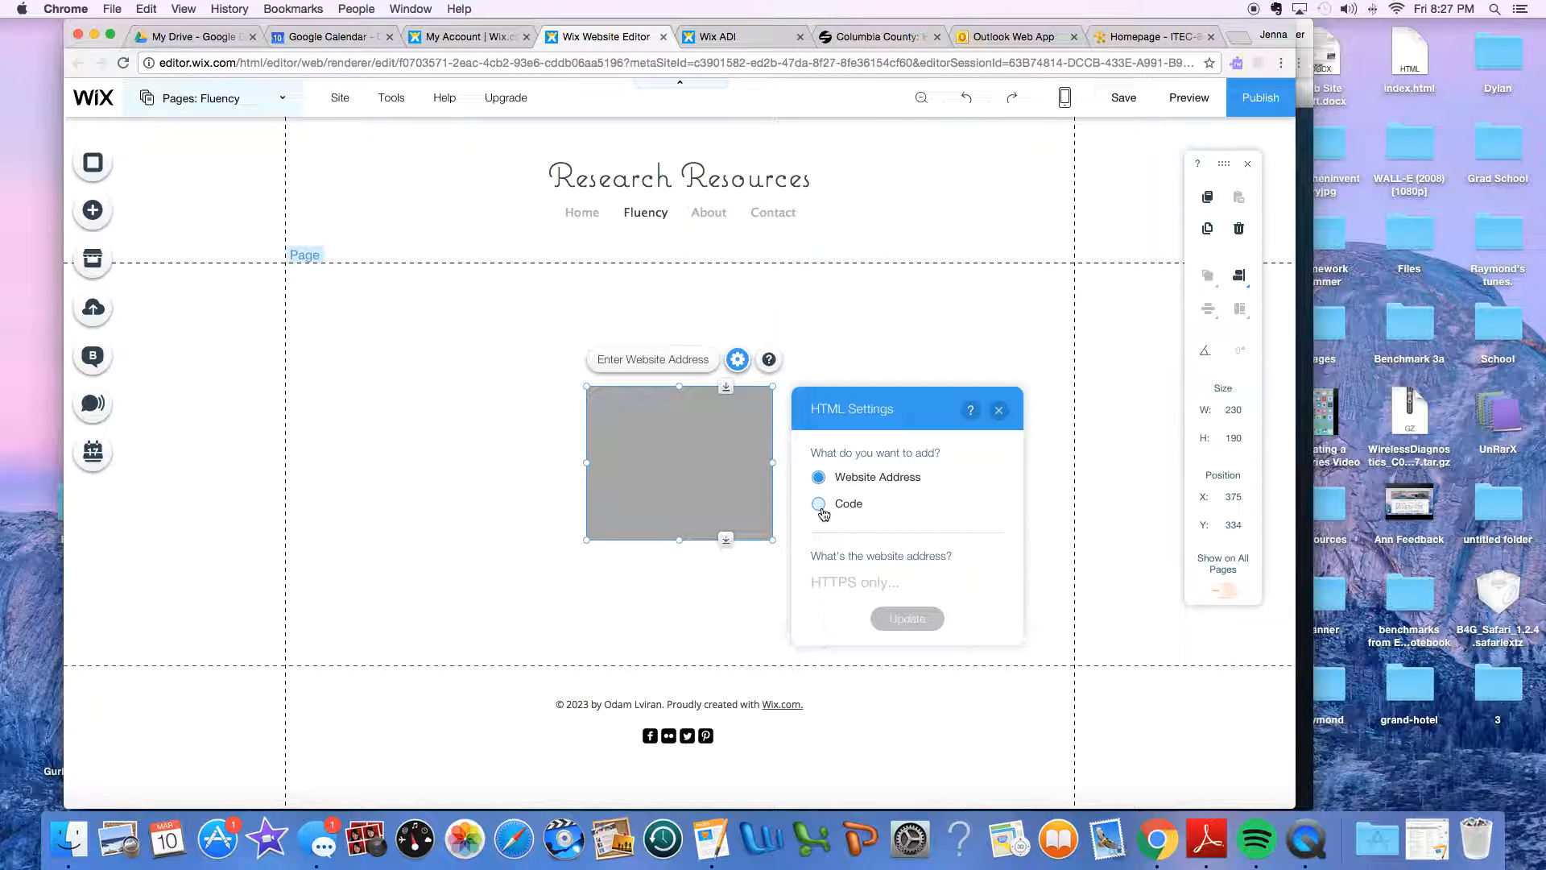
{"action": "left_click", "coordinate": [818, 503]}
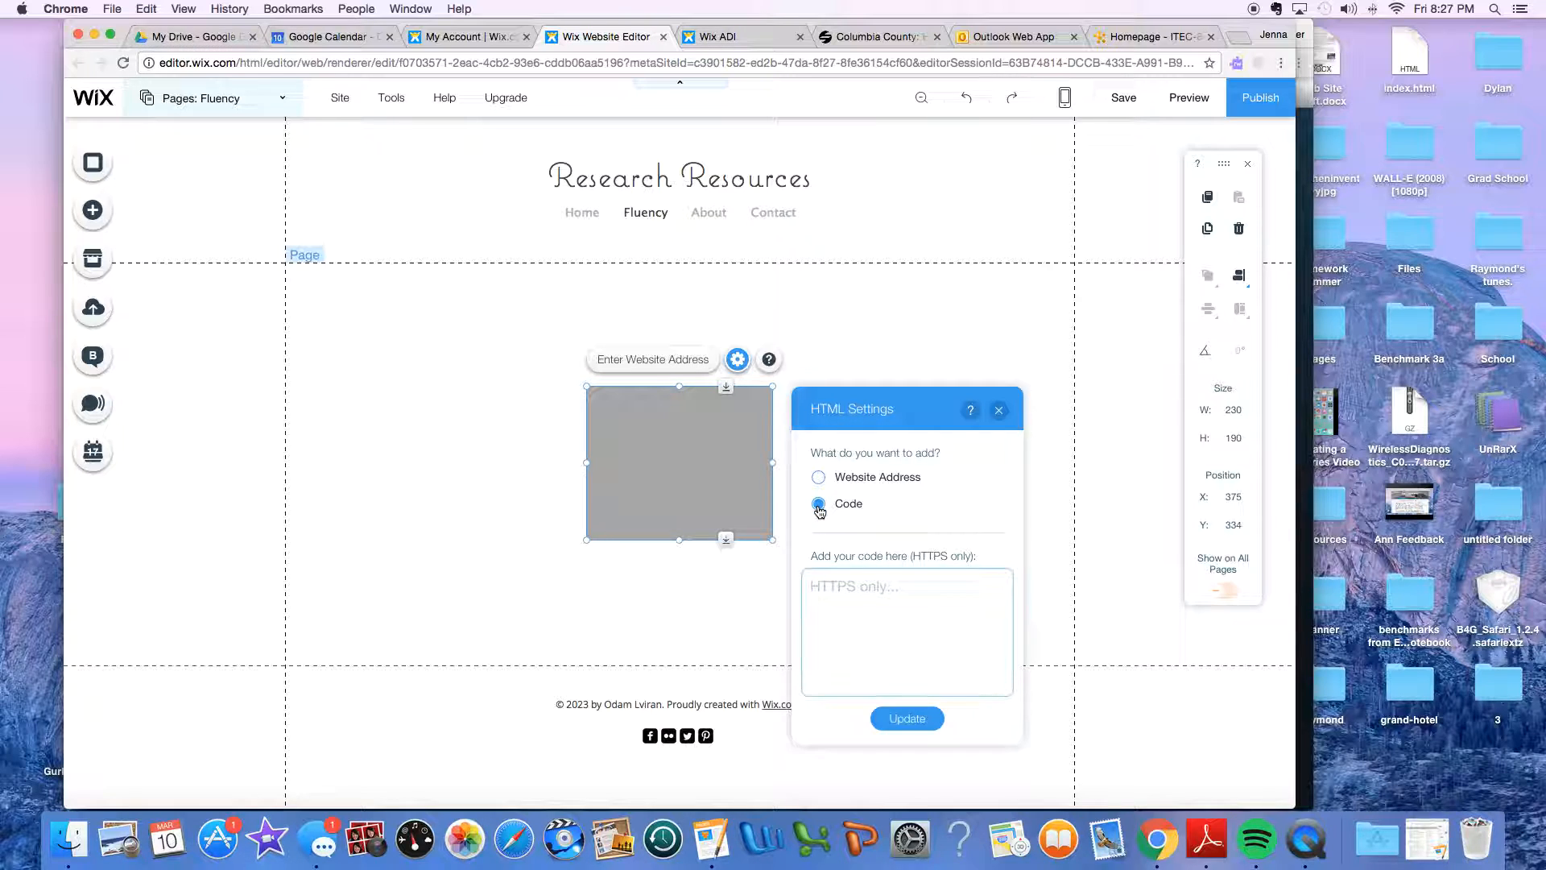
{"action": "key", "text": "super+v"}
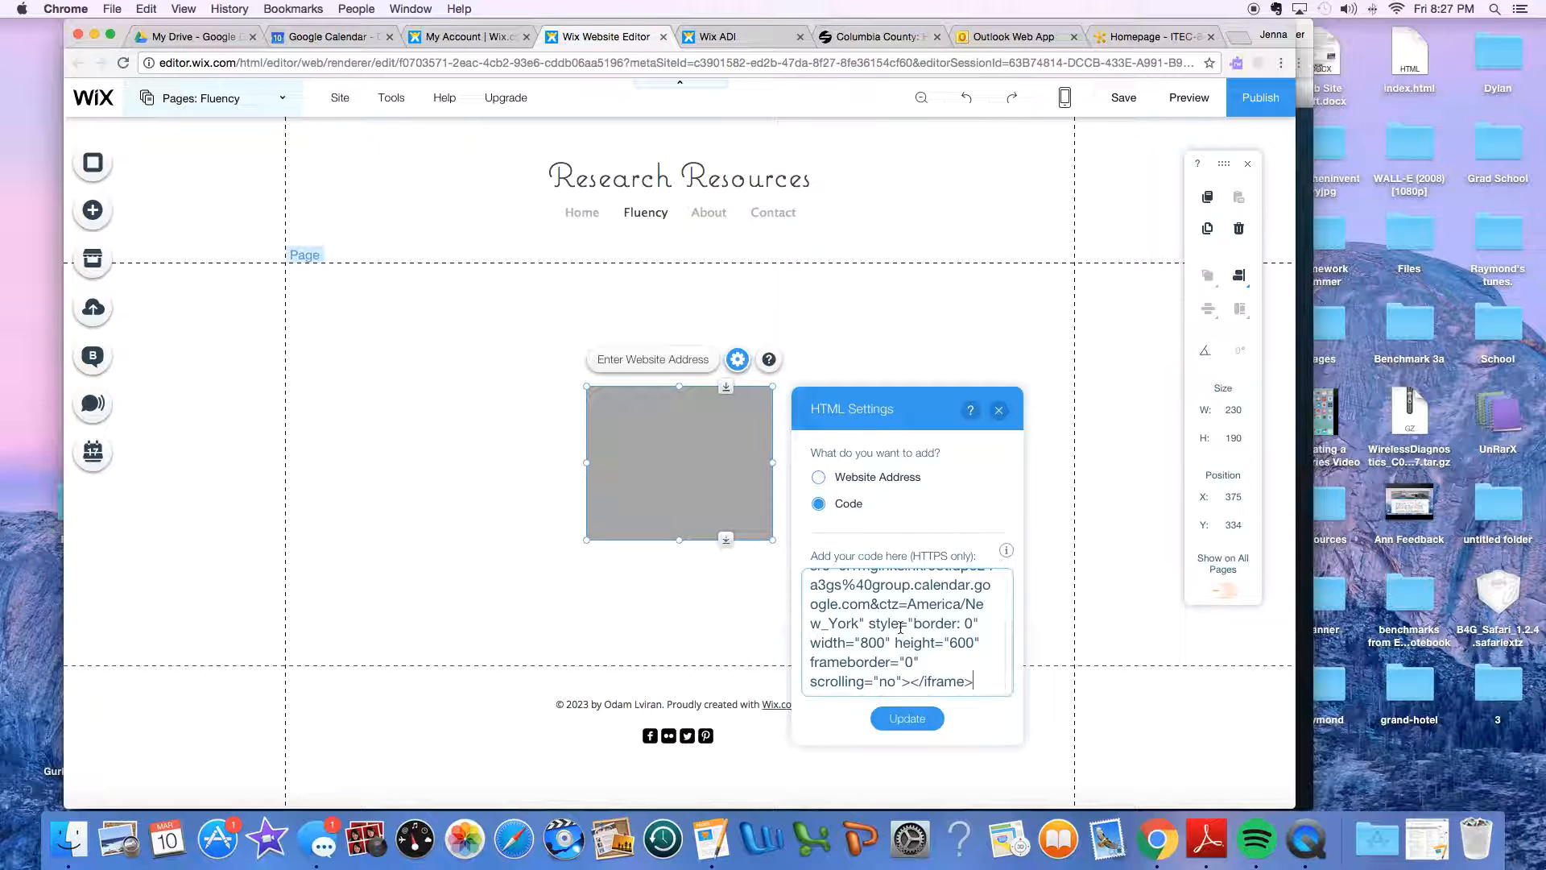
{"action": "left_click", "coordinate": [907, 718]}
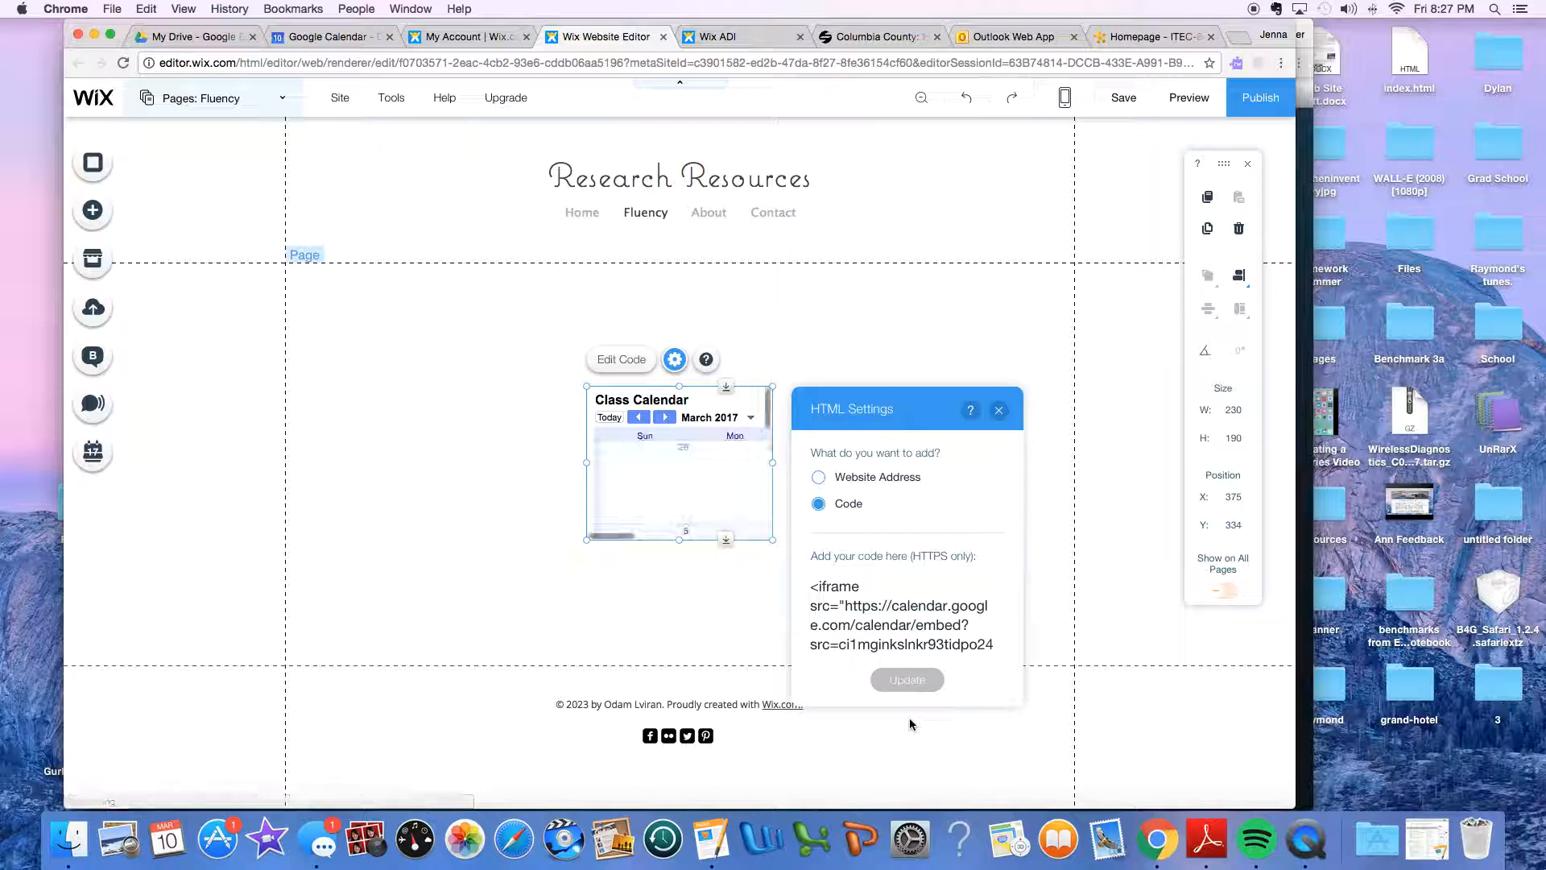
{"action": "left_click", "coordinate": [998, 409]}
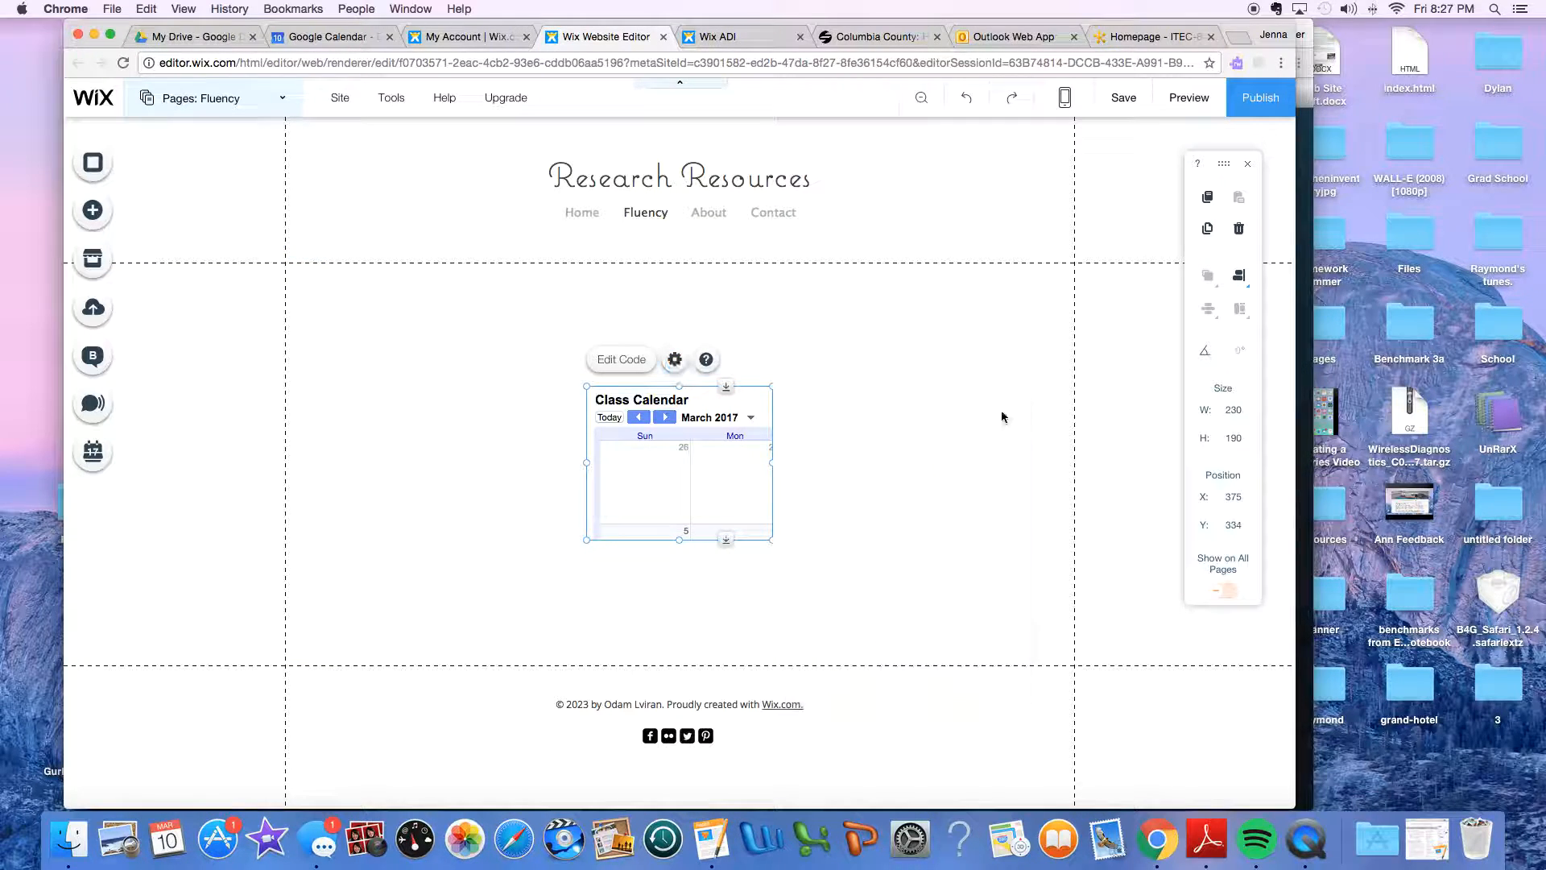
Step: Enlarge the embedded Class Calendar to about 840 by 642 and position it at about X 84, Y 193 on the page
{"action": "left_click_drag", "start_coordinate": [692, 461], "coordinate": [409, 347]}
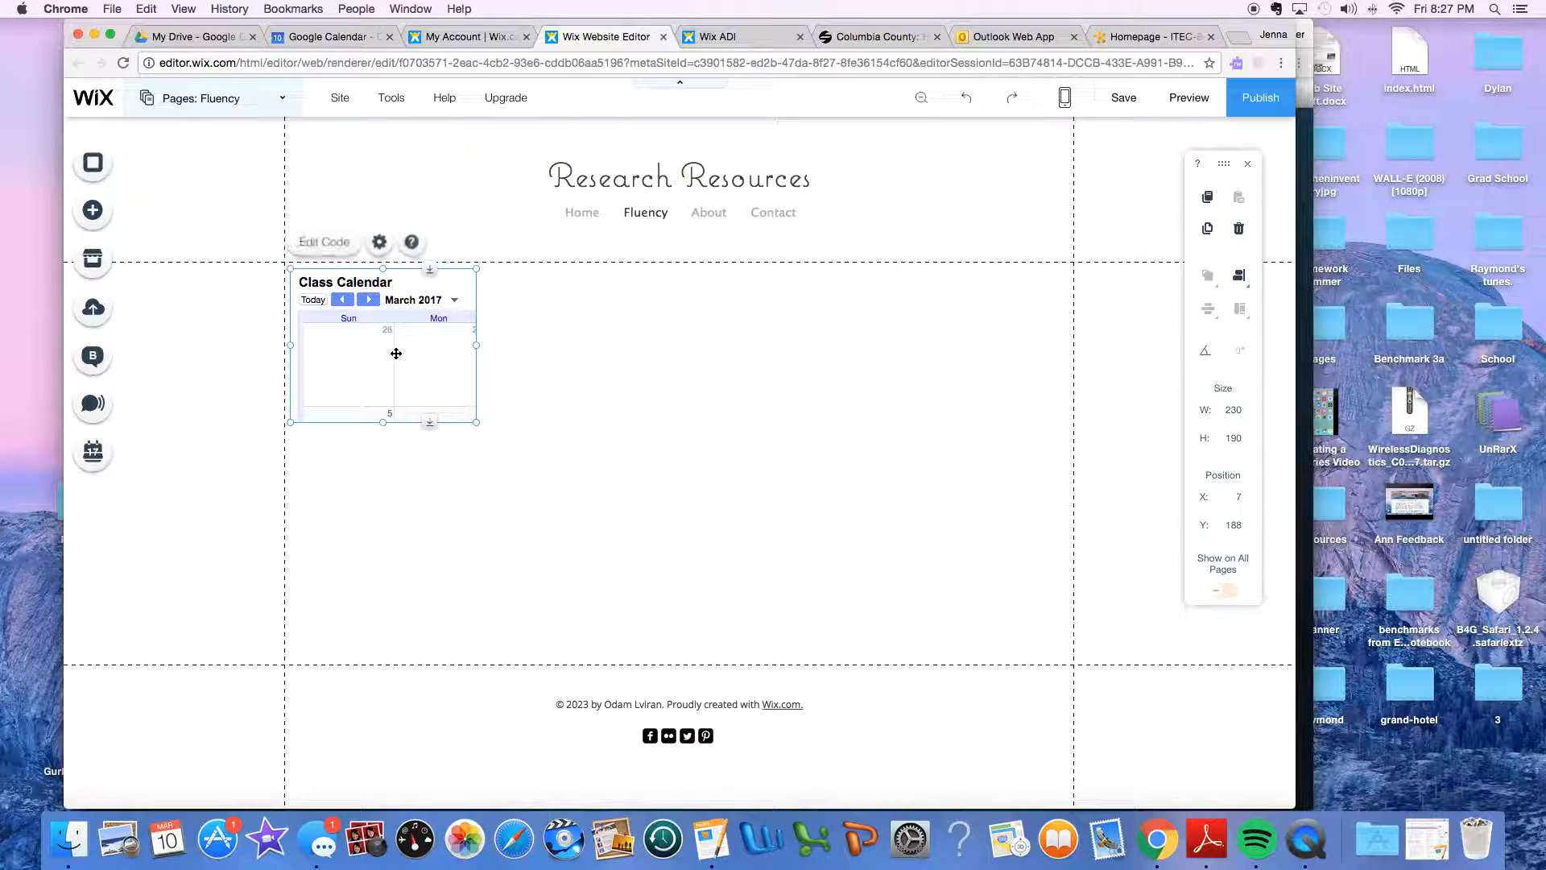
{"action": "left_click_drag", "start_coordinate": [476, 425], "coordinate": [969, 595]}
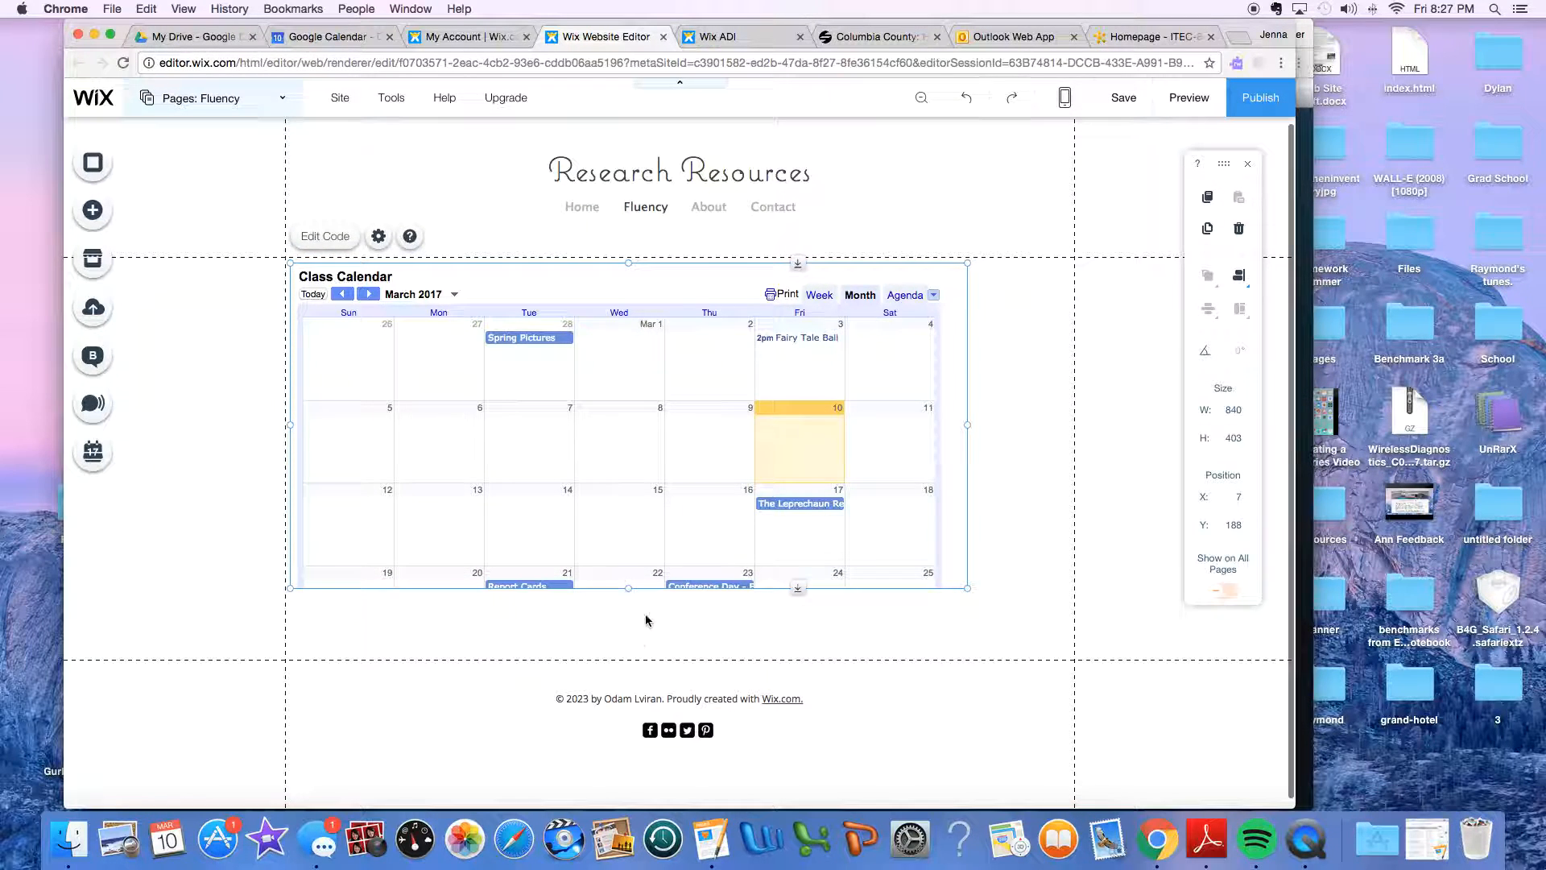
{"action": "left_click_drag", "start_coordinate": [628, 582], "coordinate": [629, 779]}
{"action": "left_click_drag", "start_coordinate": [513, 448], "coordinate": [574, 451]}
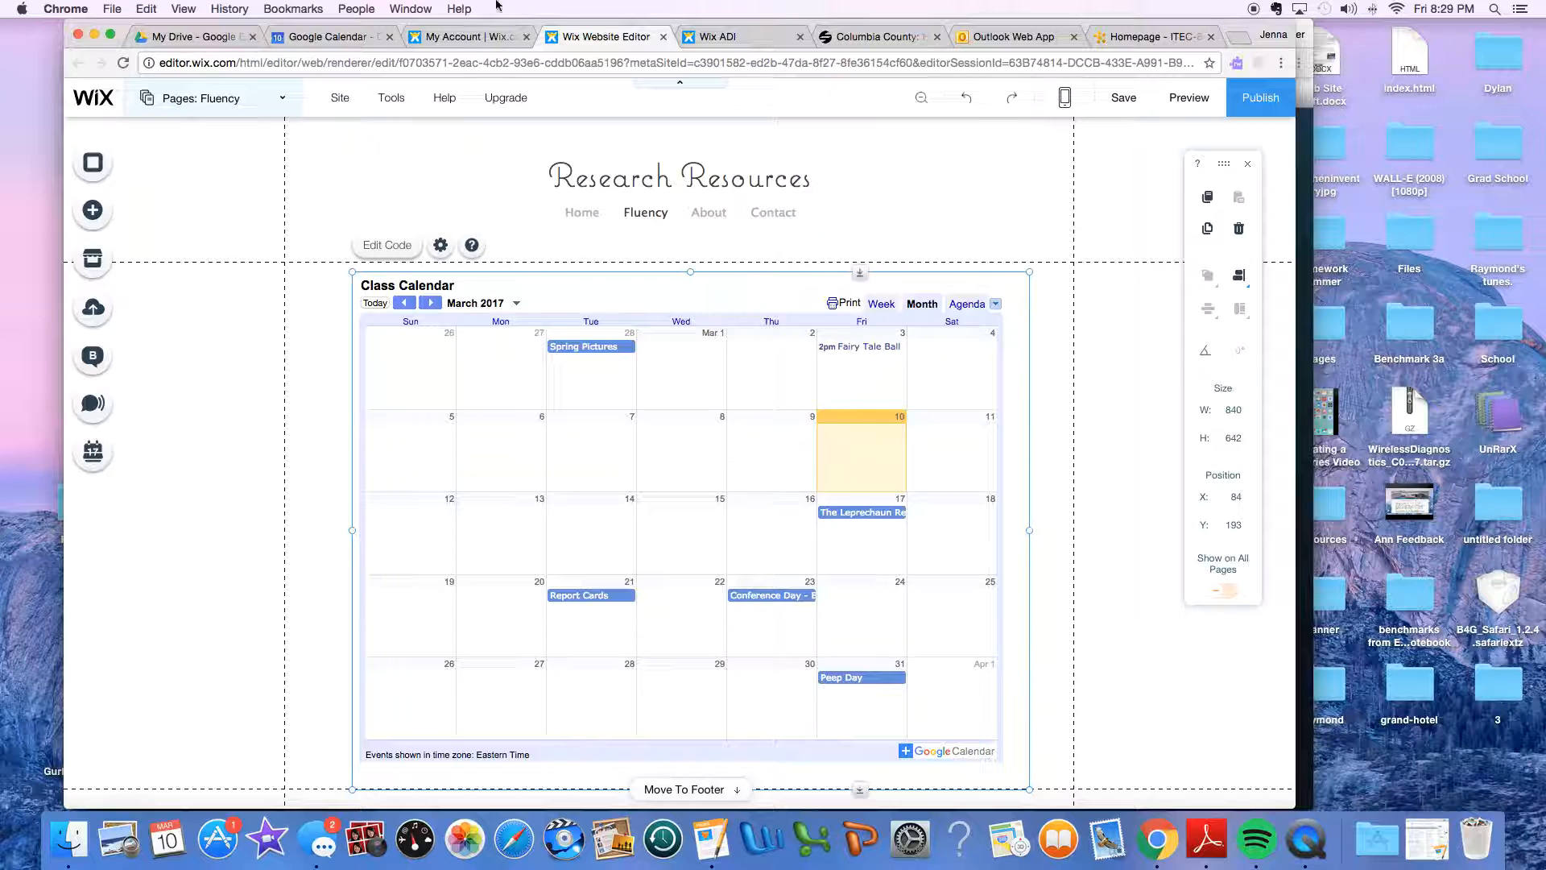
Step: Switch back to Google Calendar, return to the March 2017 month view and view the Fairy Tale Ball event's details
{"action": "left_click", "coordinate": [342, 36]}
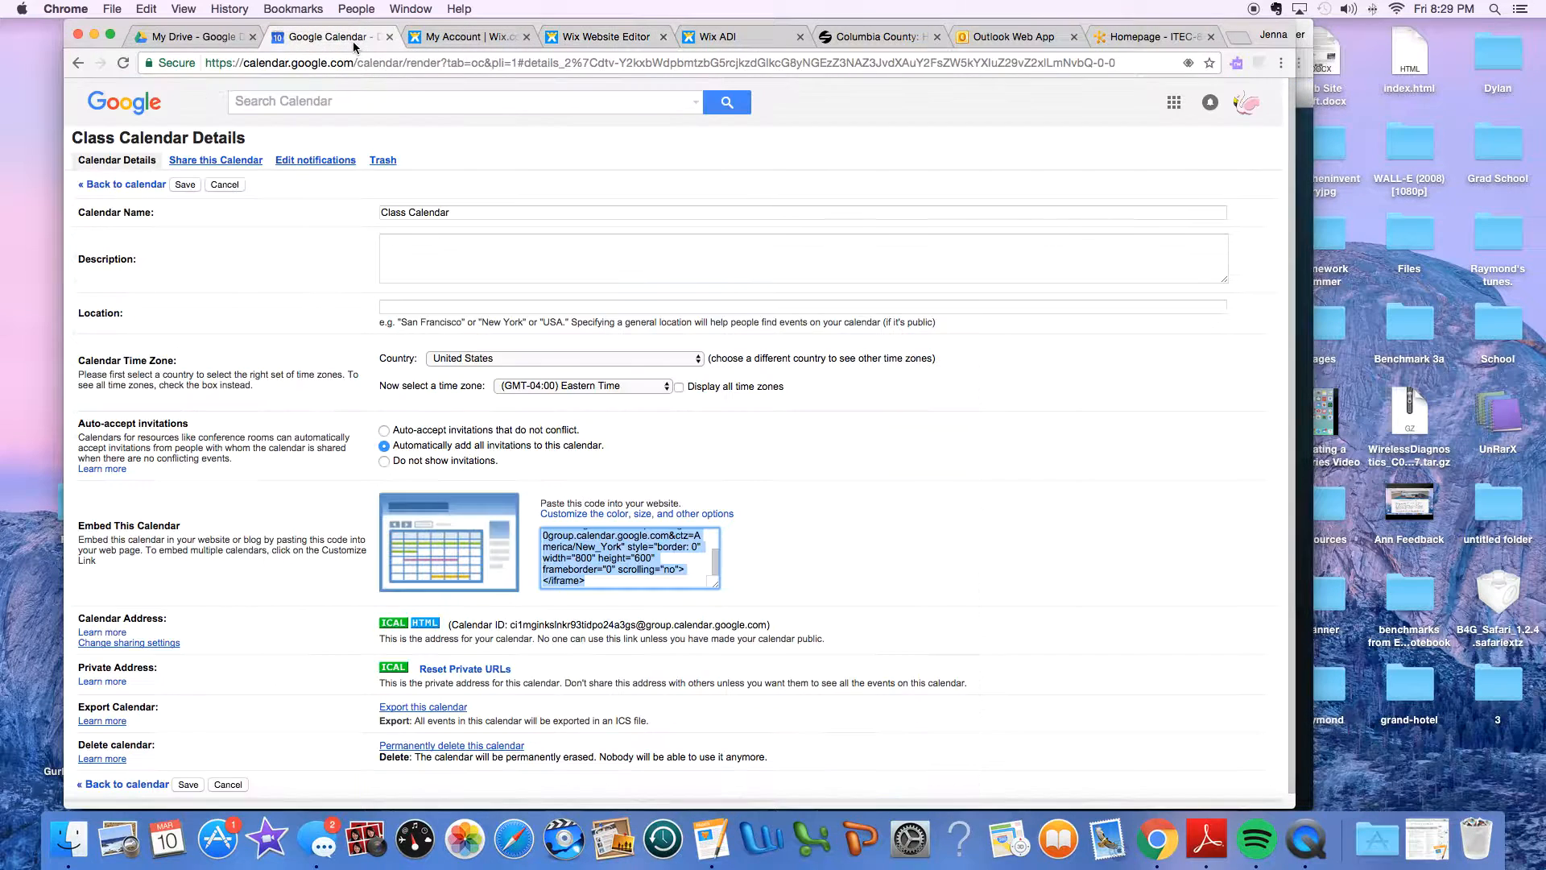
{"action": "left_click", "coordinate": [103, 185]}
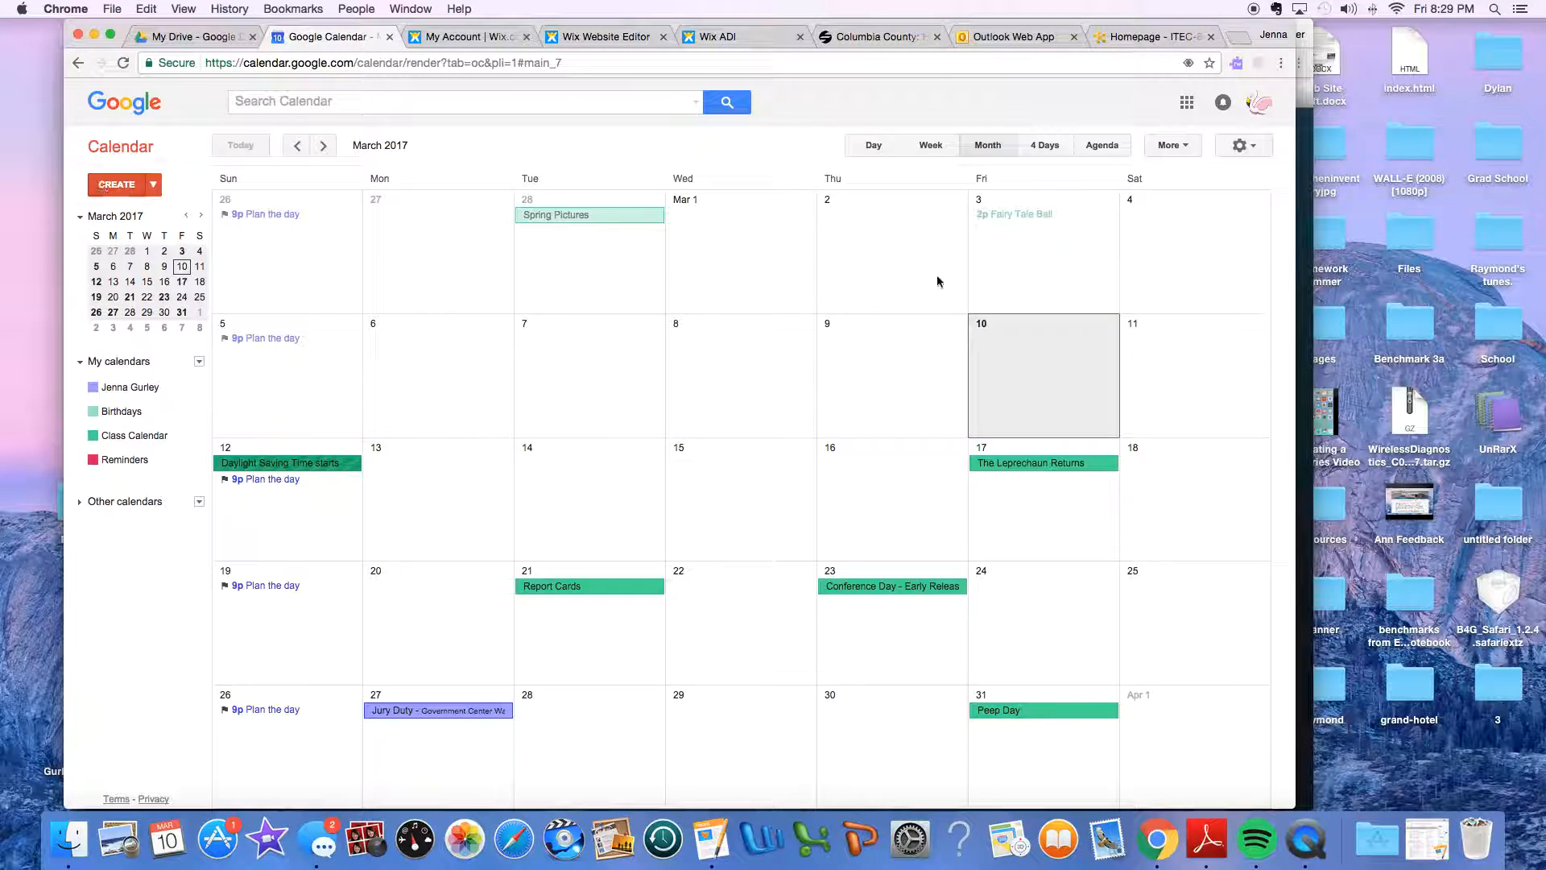
{"action": "left_click", "coordinate": [1018, 215]}
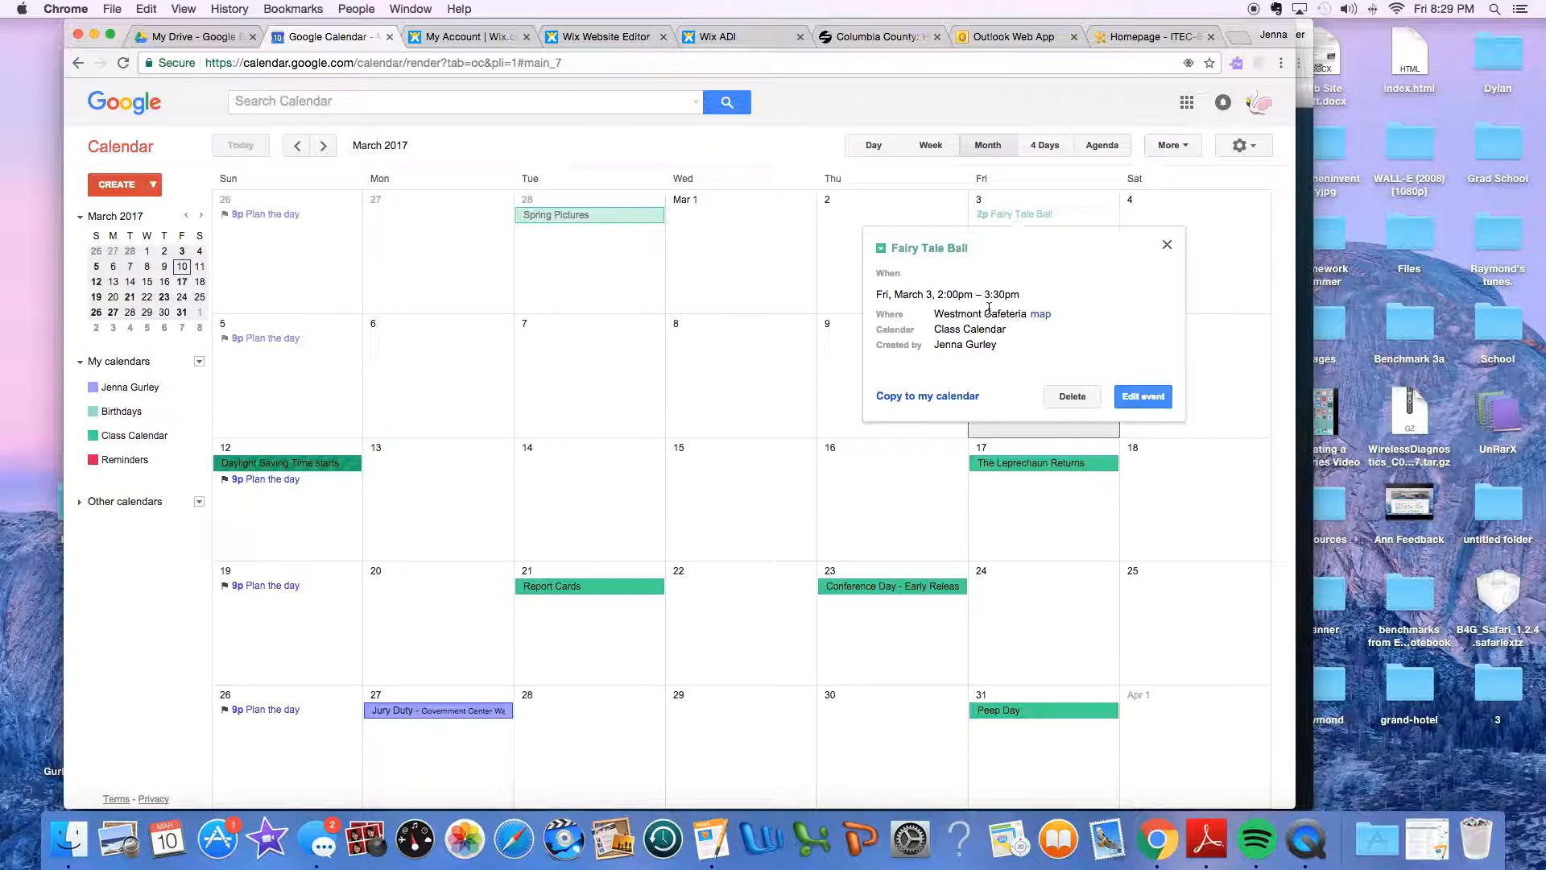
Step: Go back to January 2017, view the Storyland Theater event's Augusta University location on the map and return to the calendar
{"action": "left_click", "coordinate": [299, 145]}
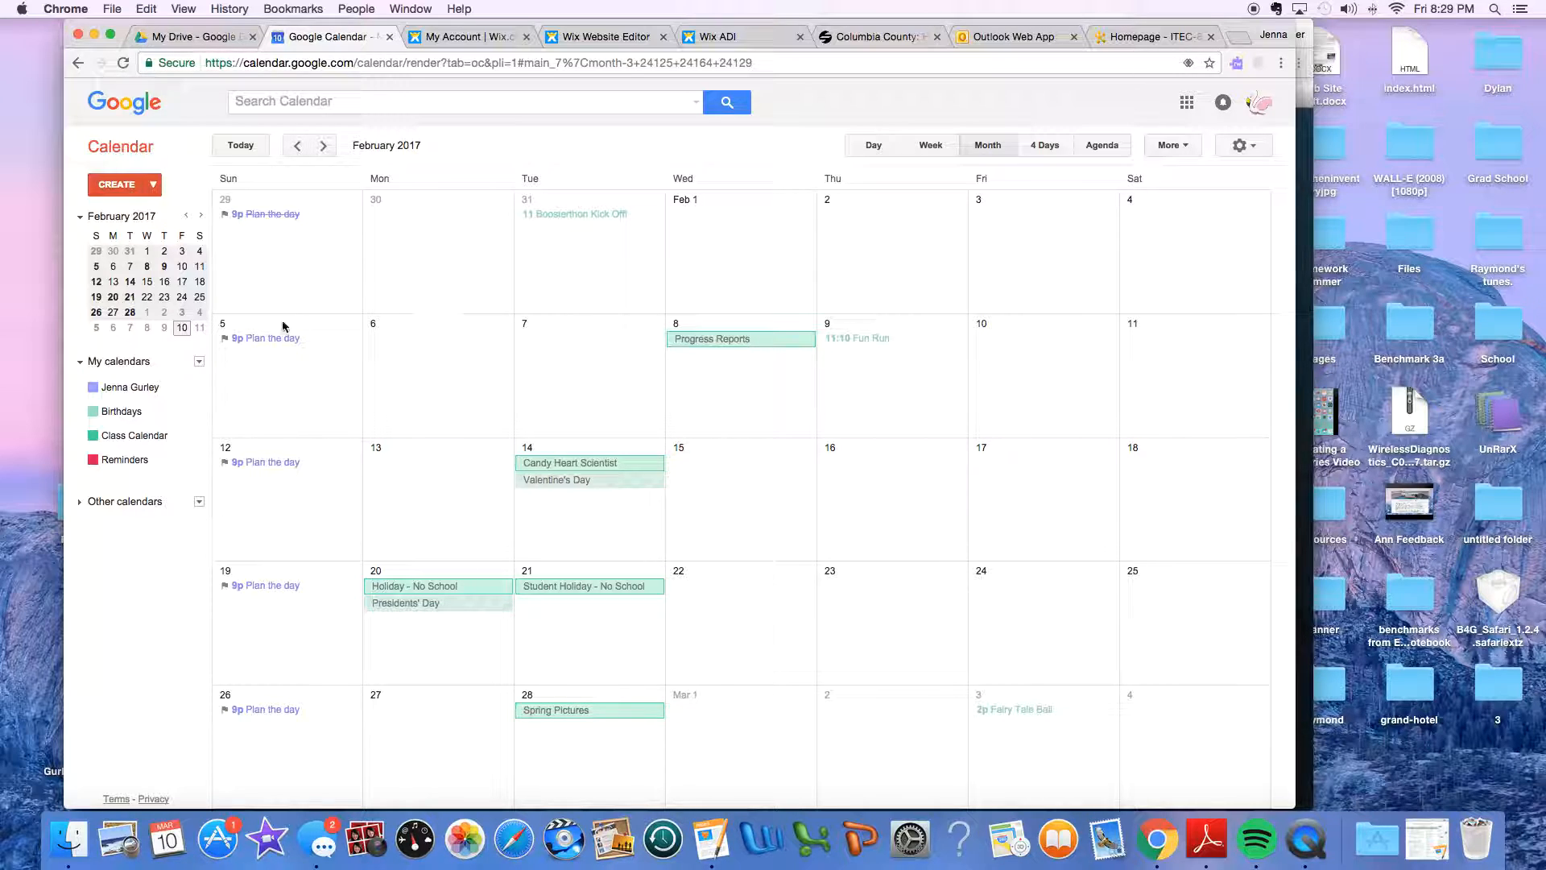
{"action": "left_click", "coordinate": [293, 147]}
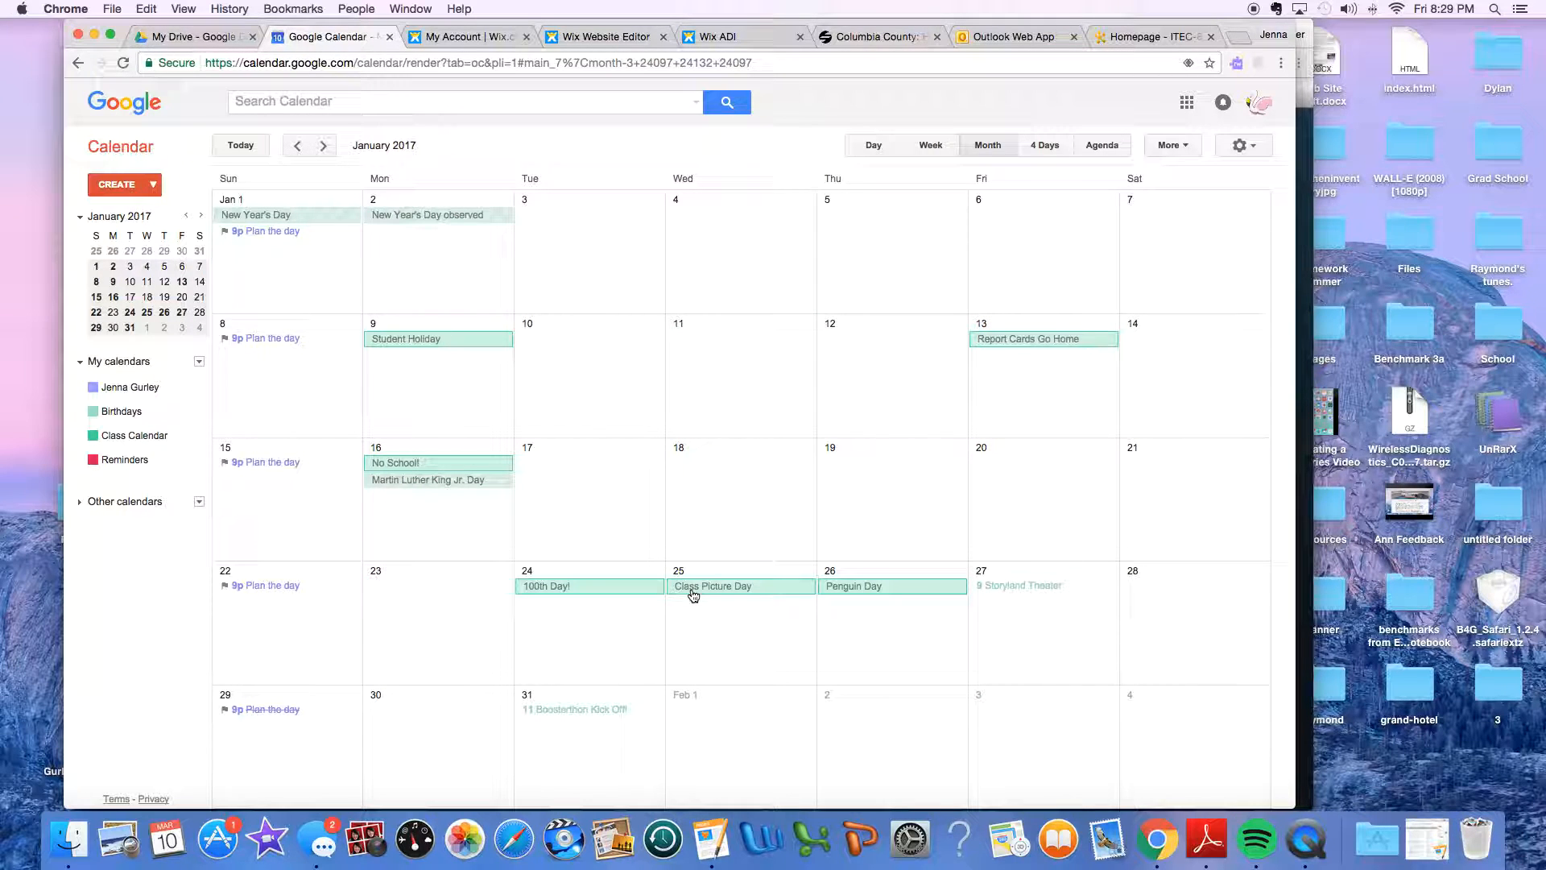
{"action": "left_click", "coordinate": [1019, 587]}
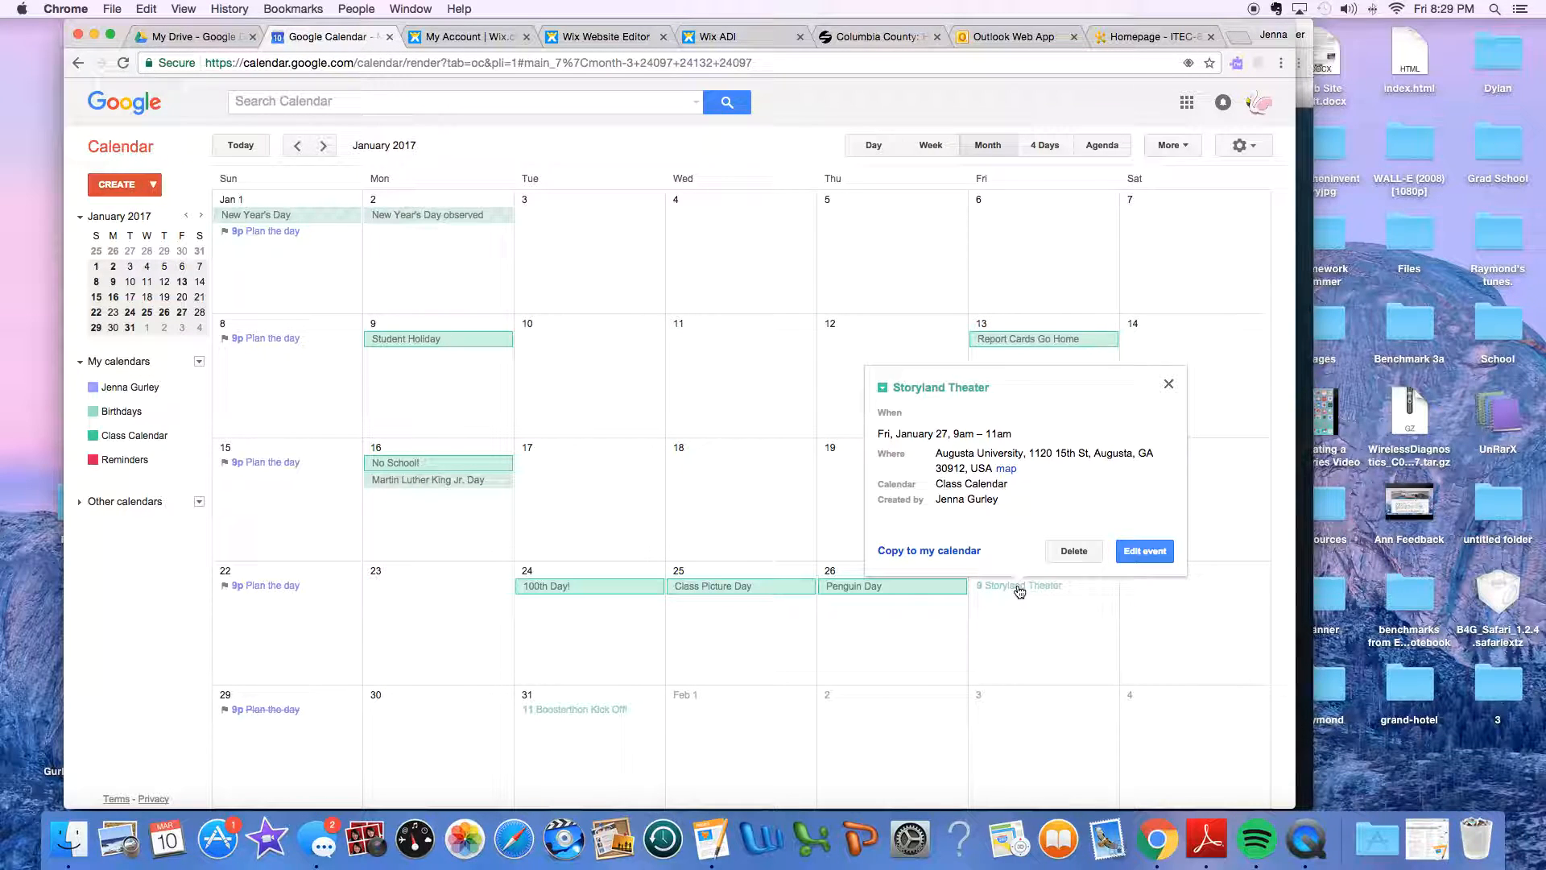
{"action": "left_click", "coordinate": [1151, 554]}
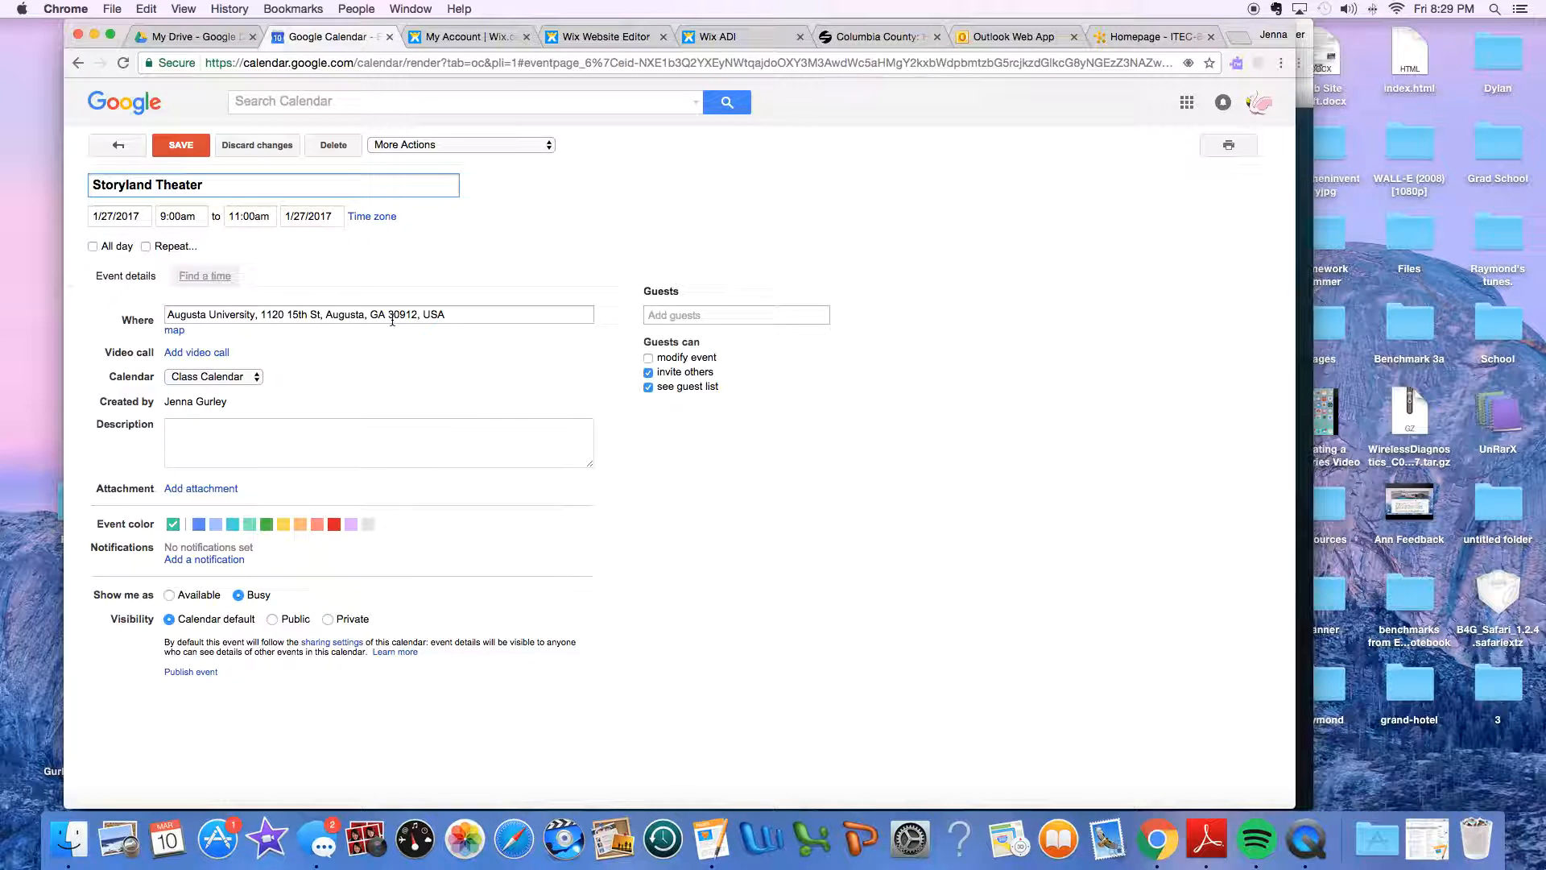
{"action": "left_click", "coordinate": [174, 330]}
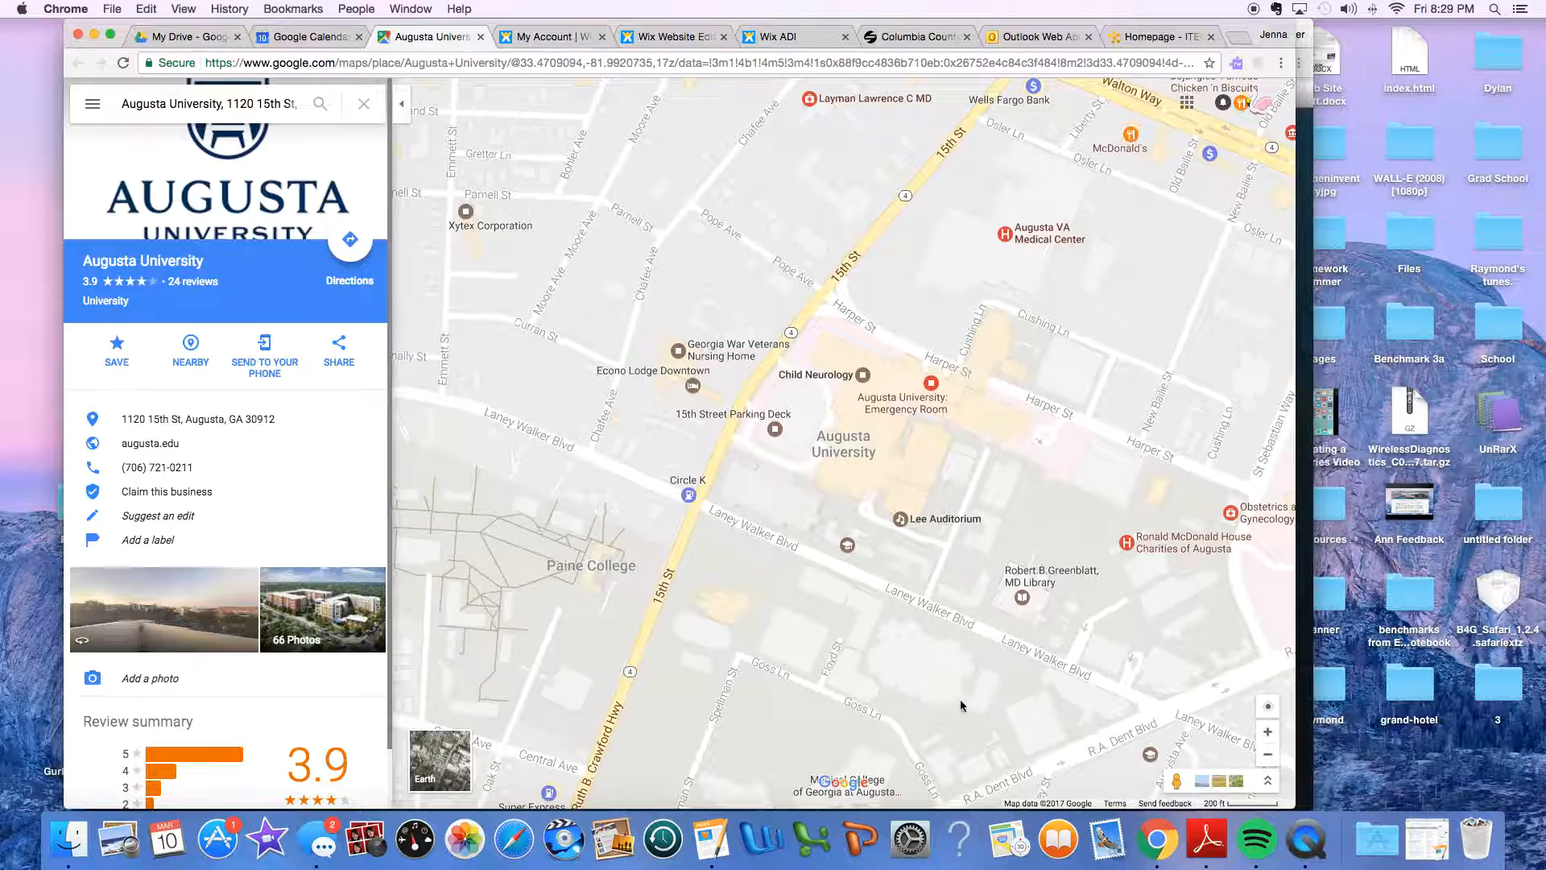
{"action": "left_click", "coordinate": [311, 44]}
{"action": "left_click", "coordinate": [118, 145]}
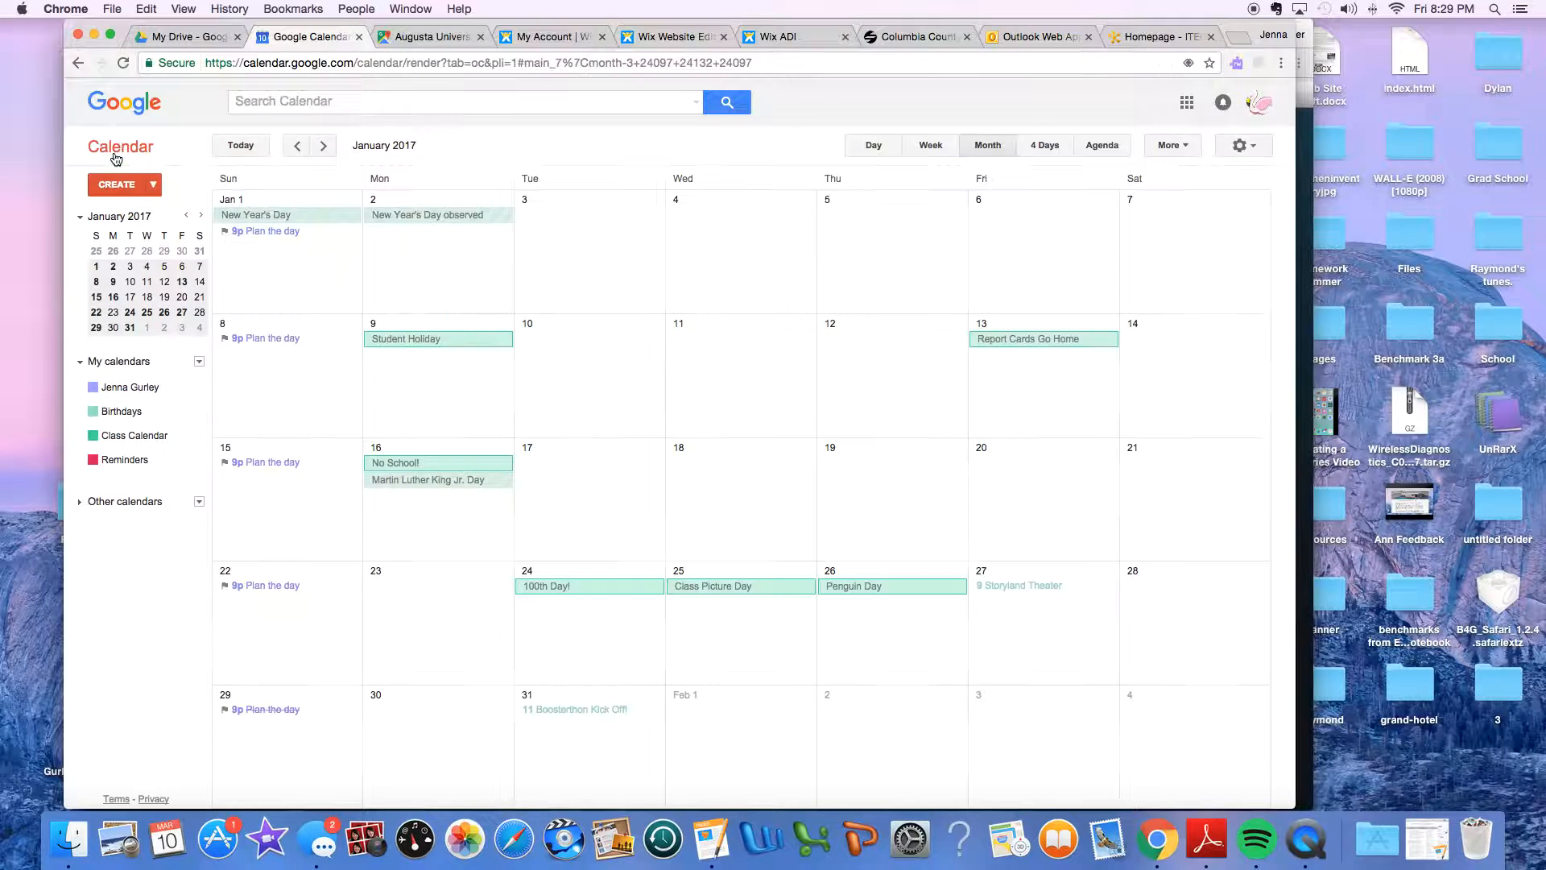
Step: Review the Storyland Theater event's details once more, close them and move the month view to February 2017
{"action": "left_click", "coordinate": [1044, 588]}
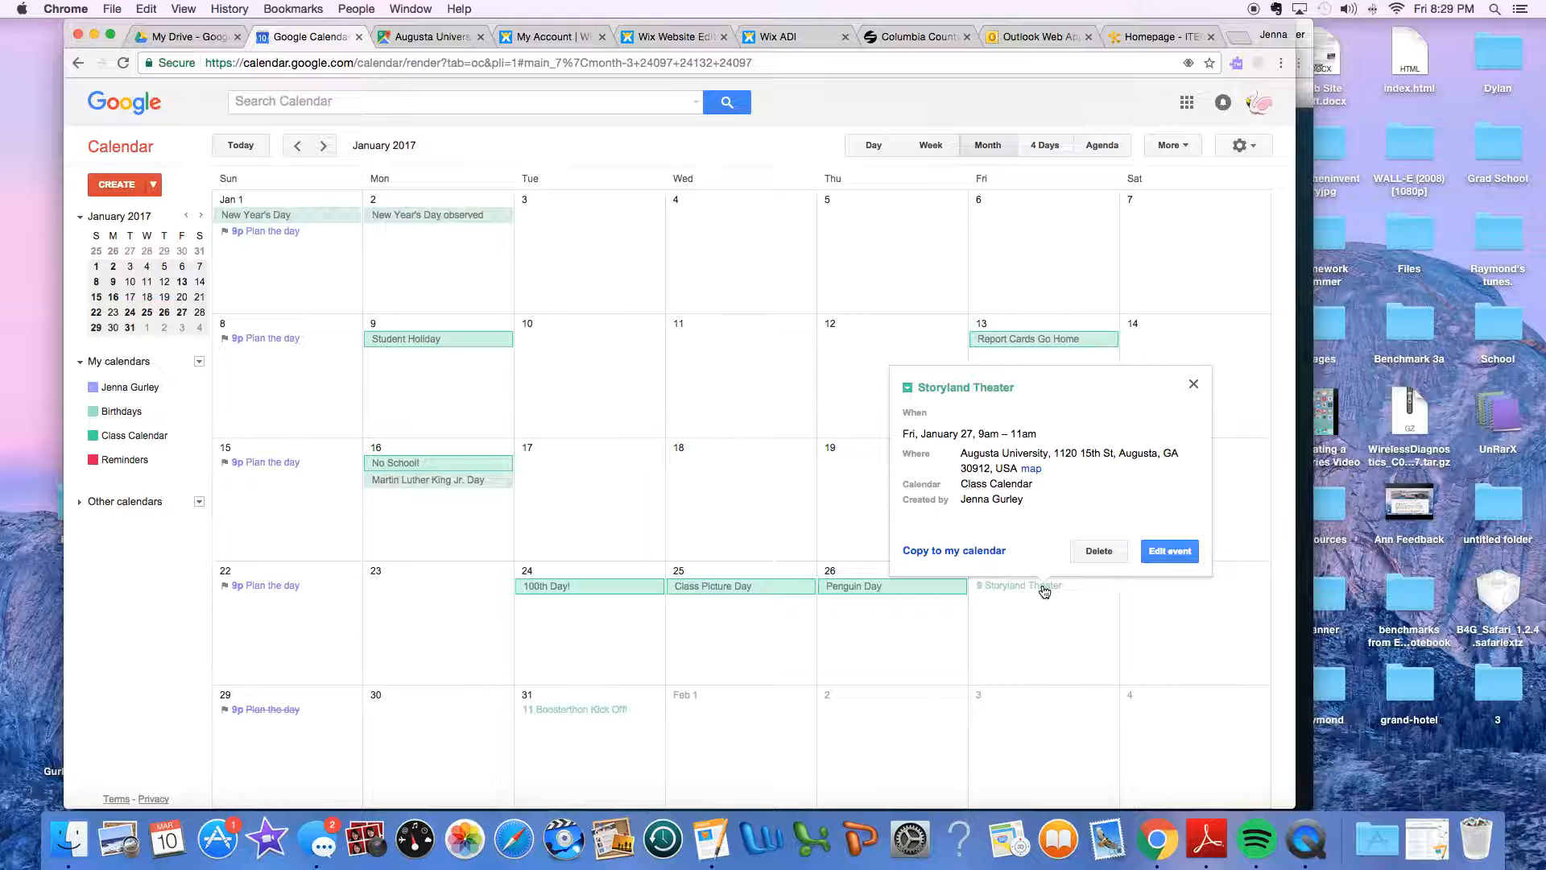
{"action": "left_click", "coordinate": [1193, 384]}
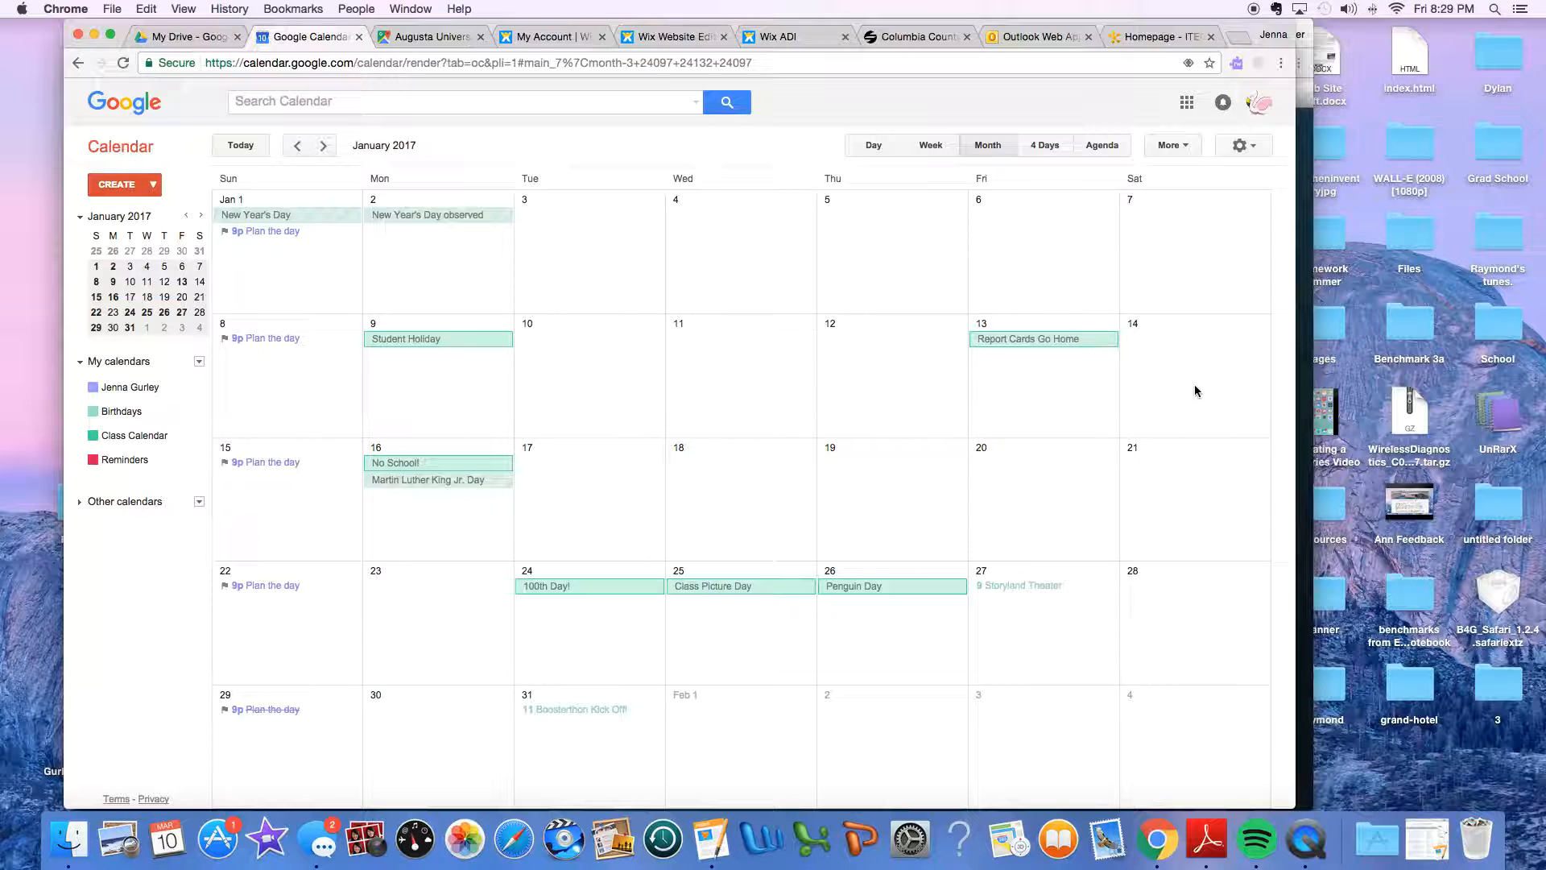
{"action": "key", "text": "k"}
{"action": "left_click", "coordinate": [323, 145]}
{"action": "left_click", "coordinate": [322, 146]}
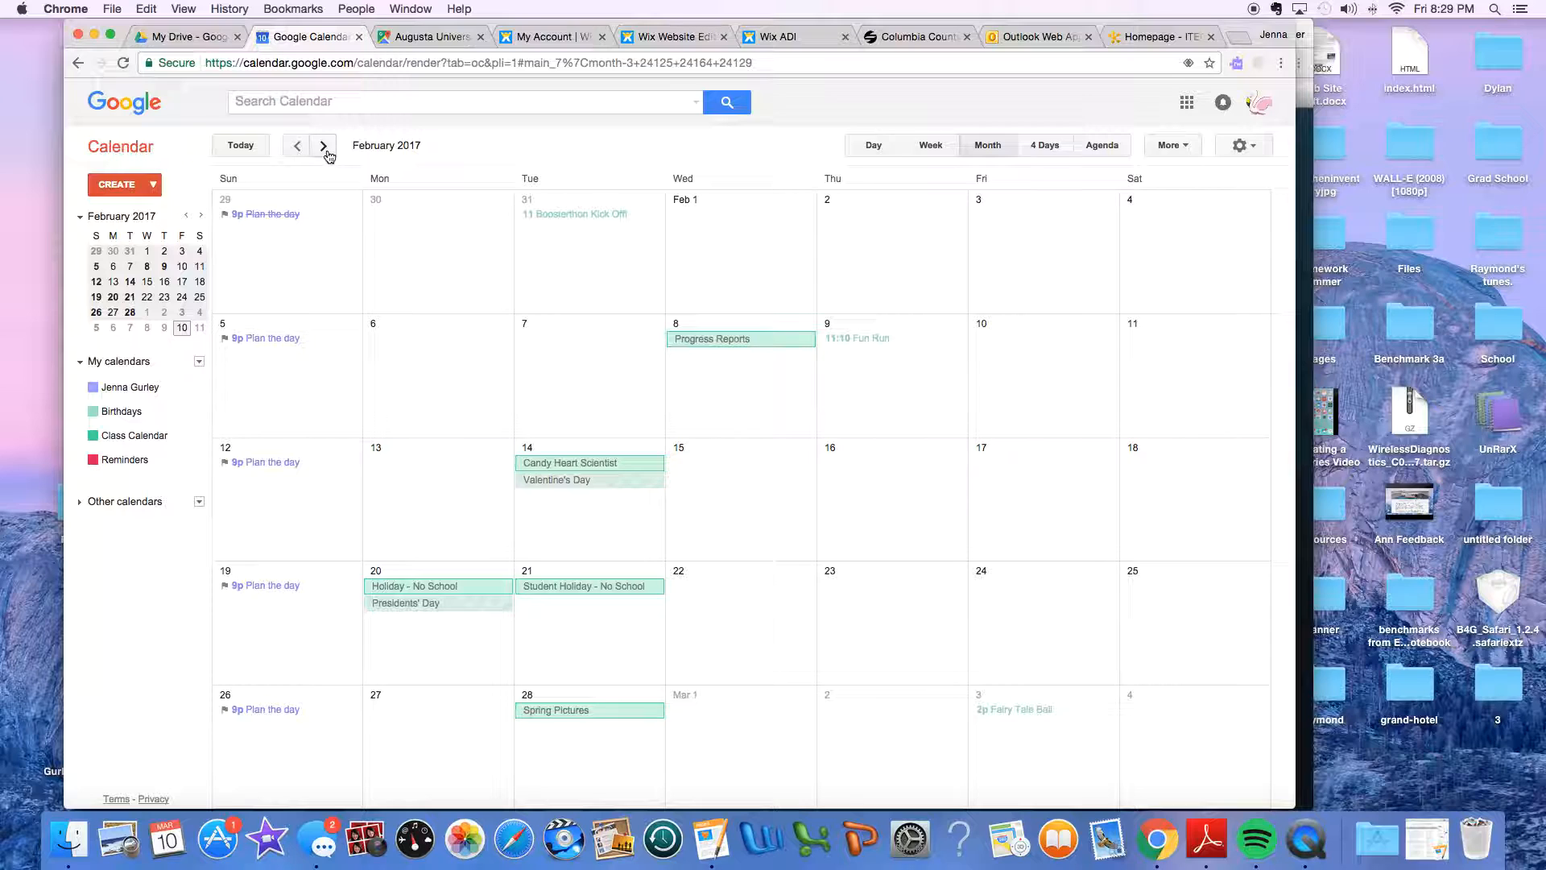